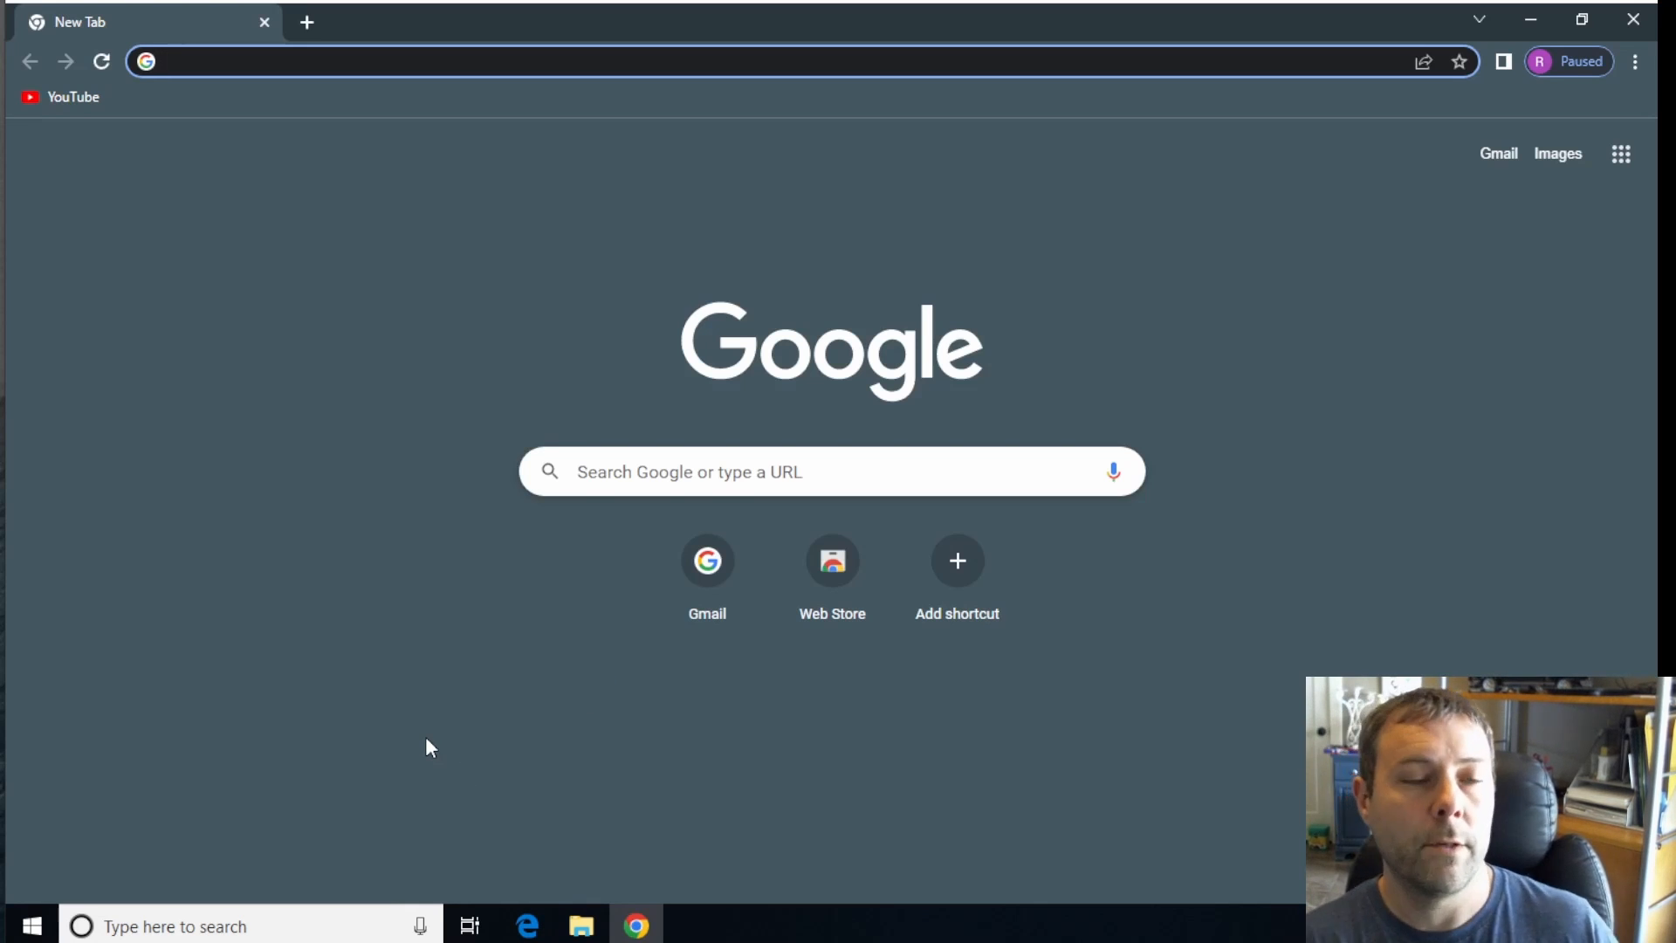
# Go to gmail.com in Chrome.
pyautogui.click(361, 61)
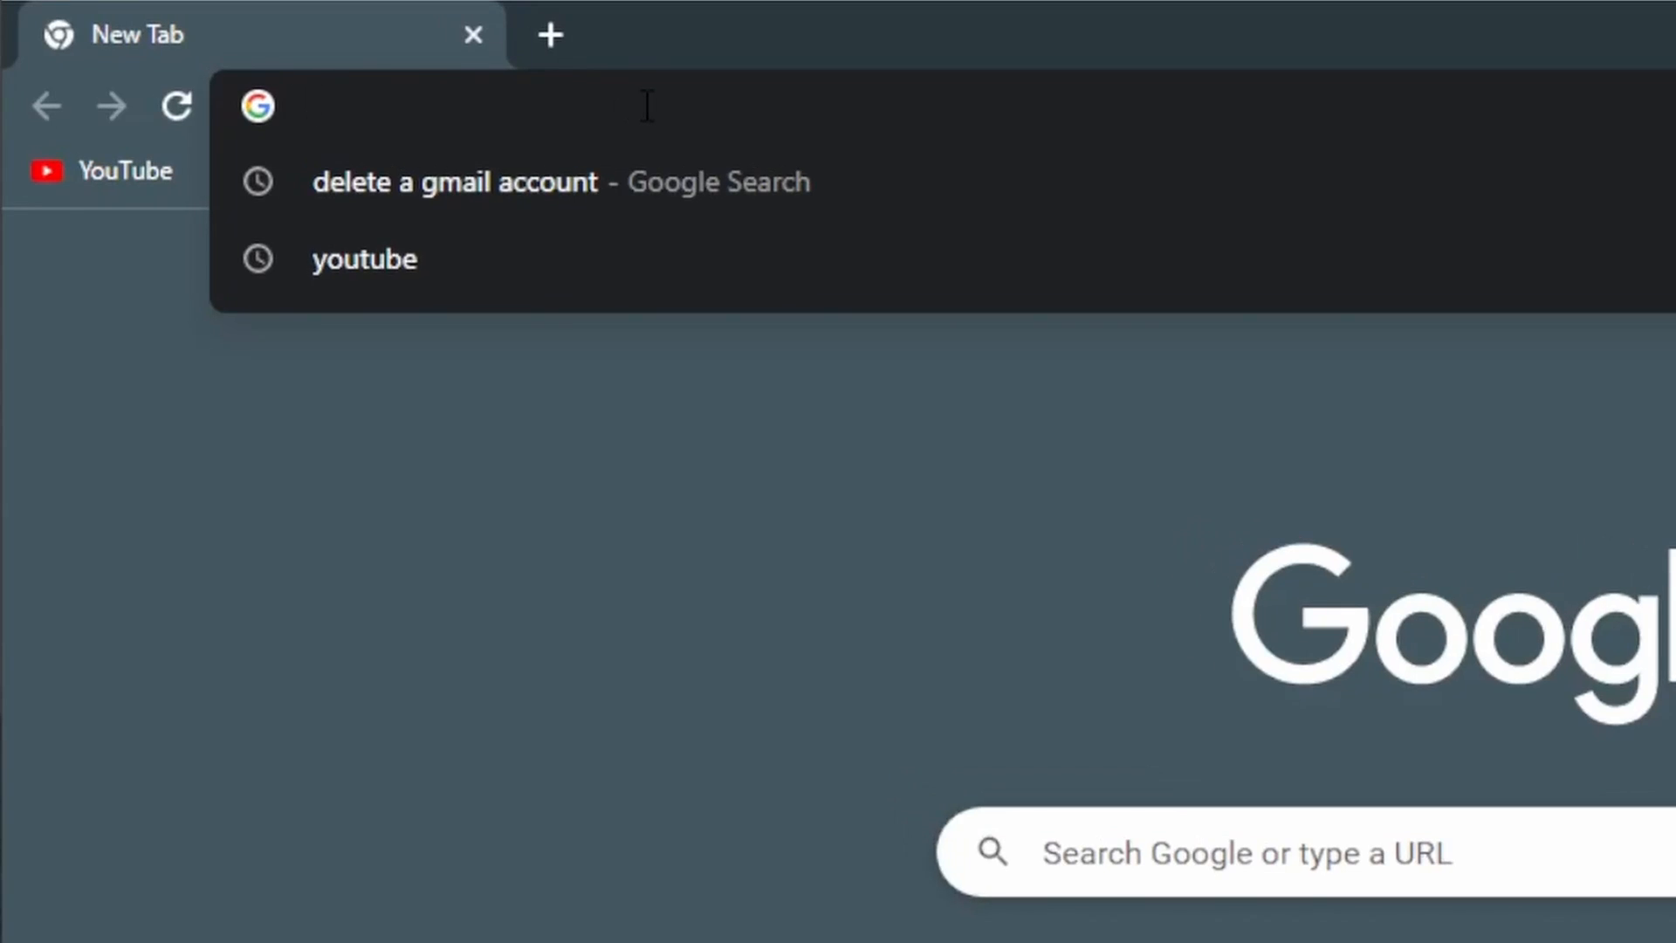
pyautogui.write('gmail.com')
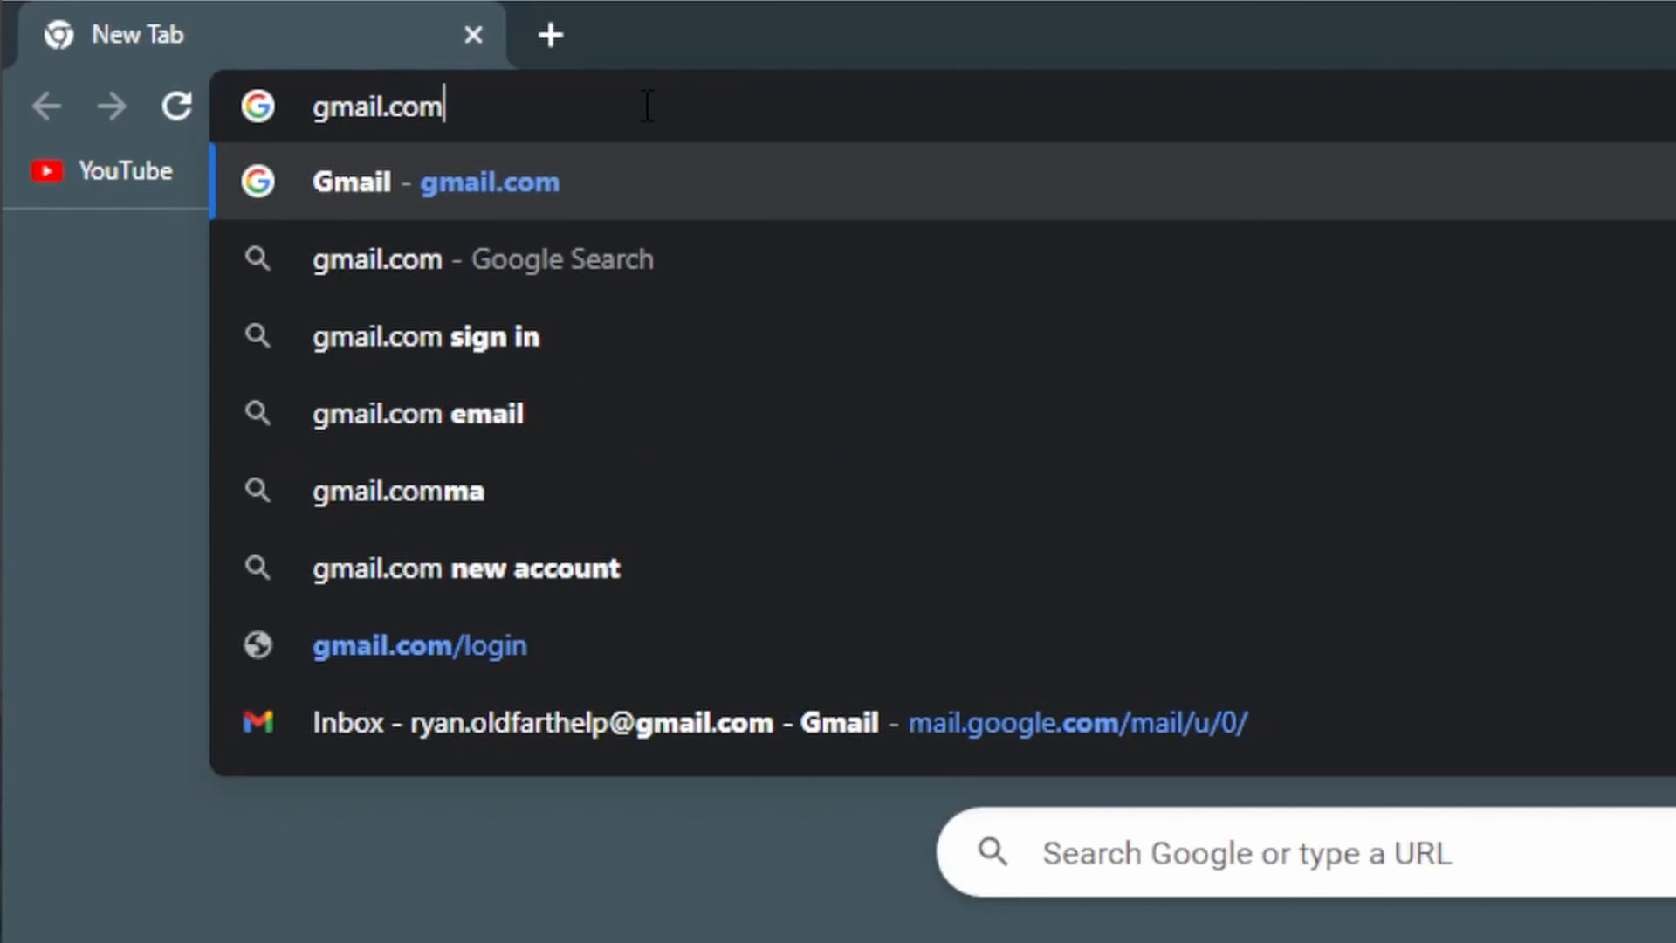
pyautogui.press('Return')
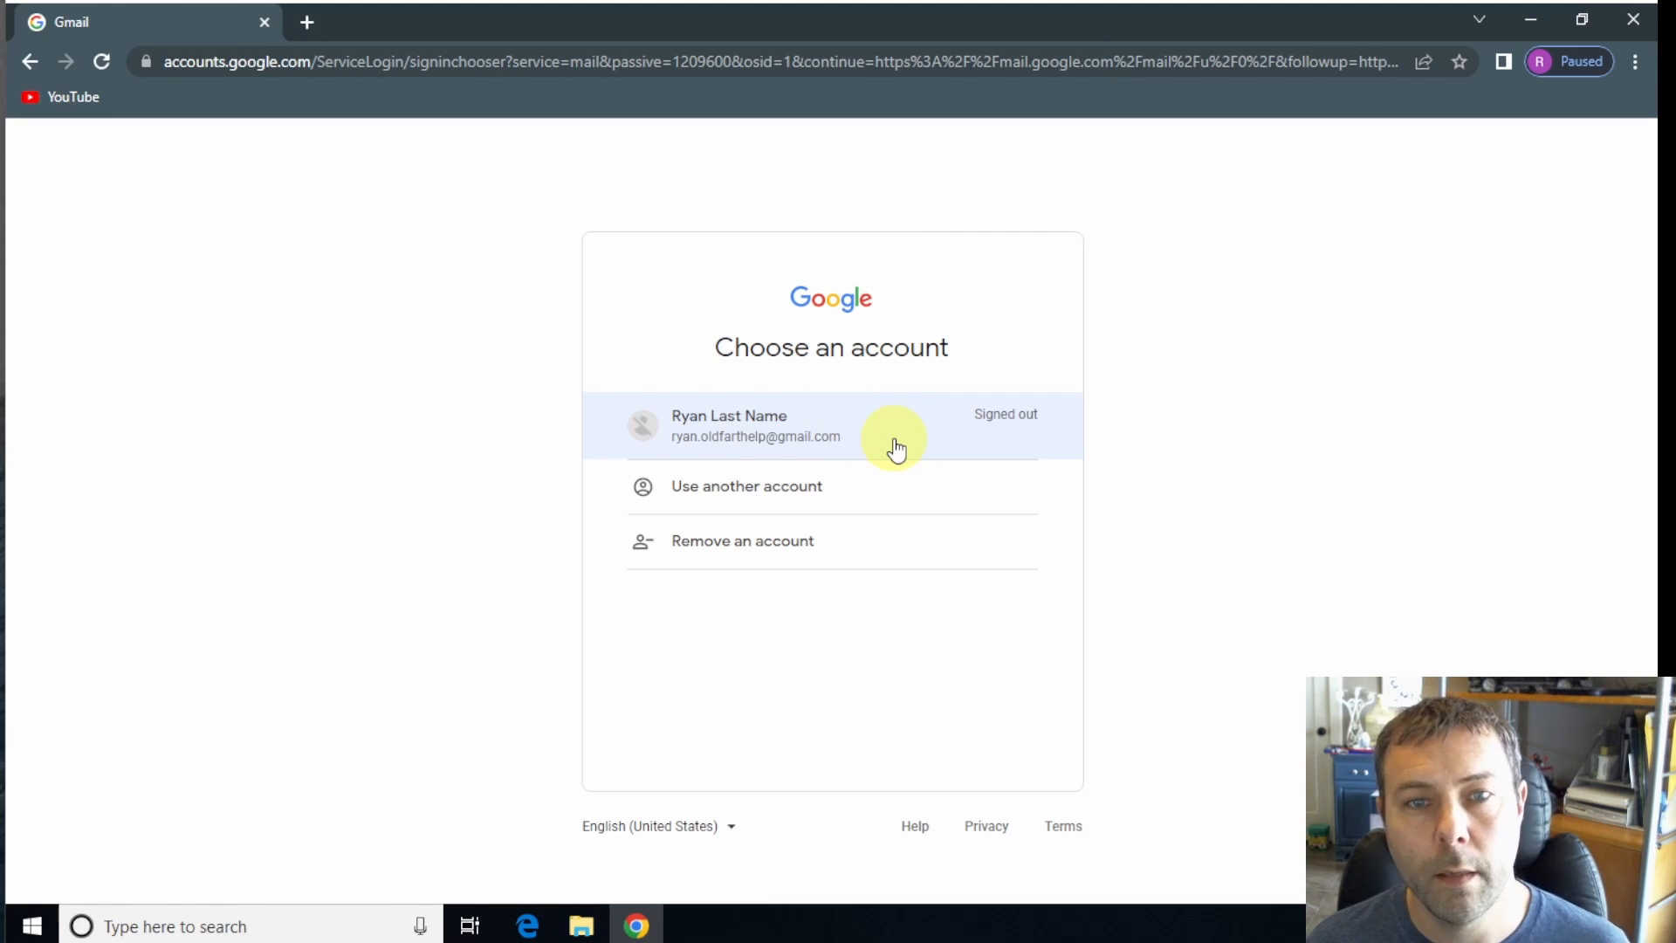
# Remove the previously saved Google account from this browser.
pyautogui.click(735, 549)
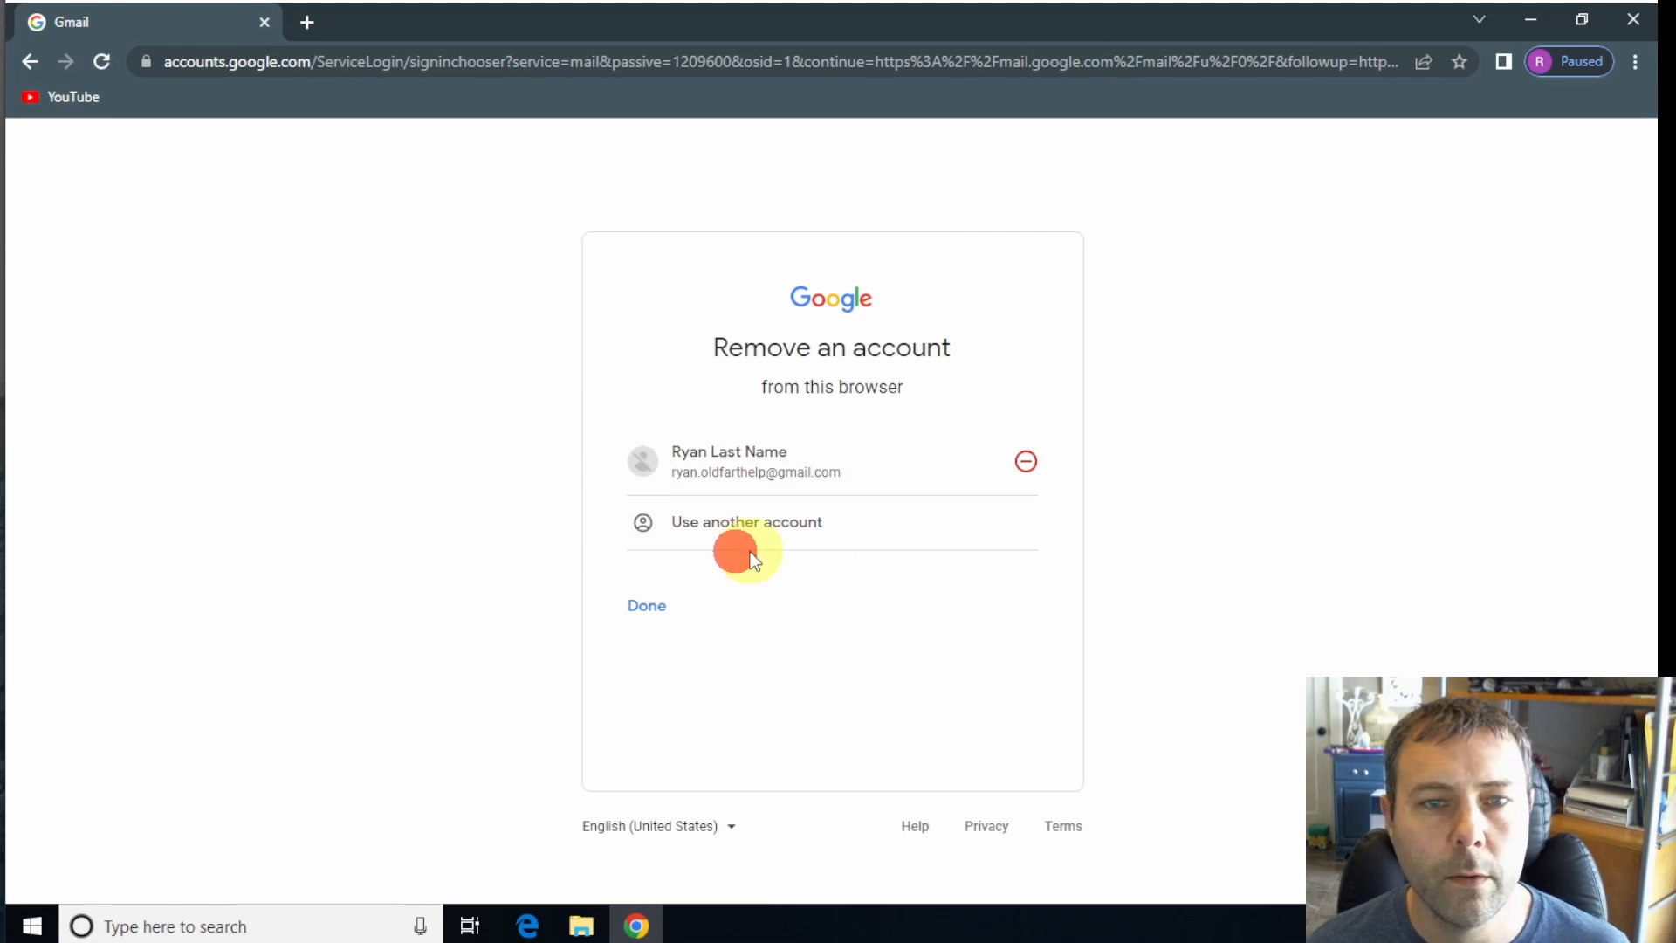
pyautogui.click(1027, 462)
pyautogui.click(958, 607)
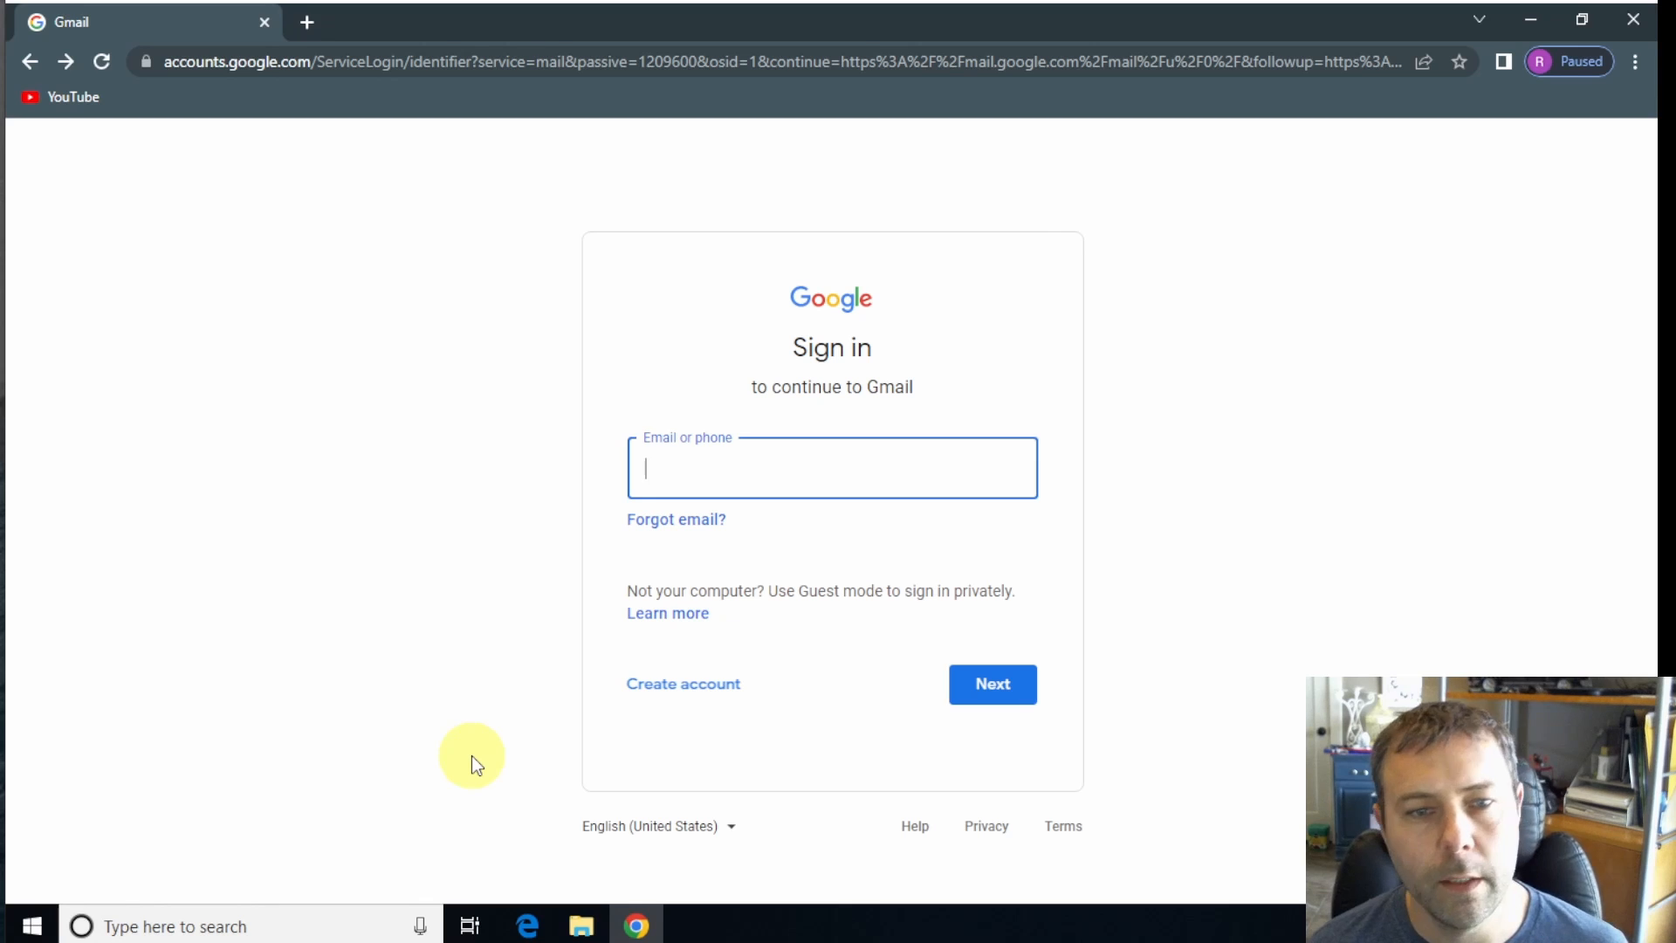
# Start a Google account for myself and enter the first and last name, fixing a typo.
pyautogui.click(688, 697)
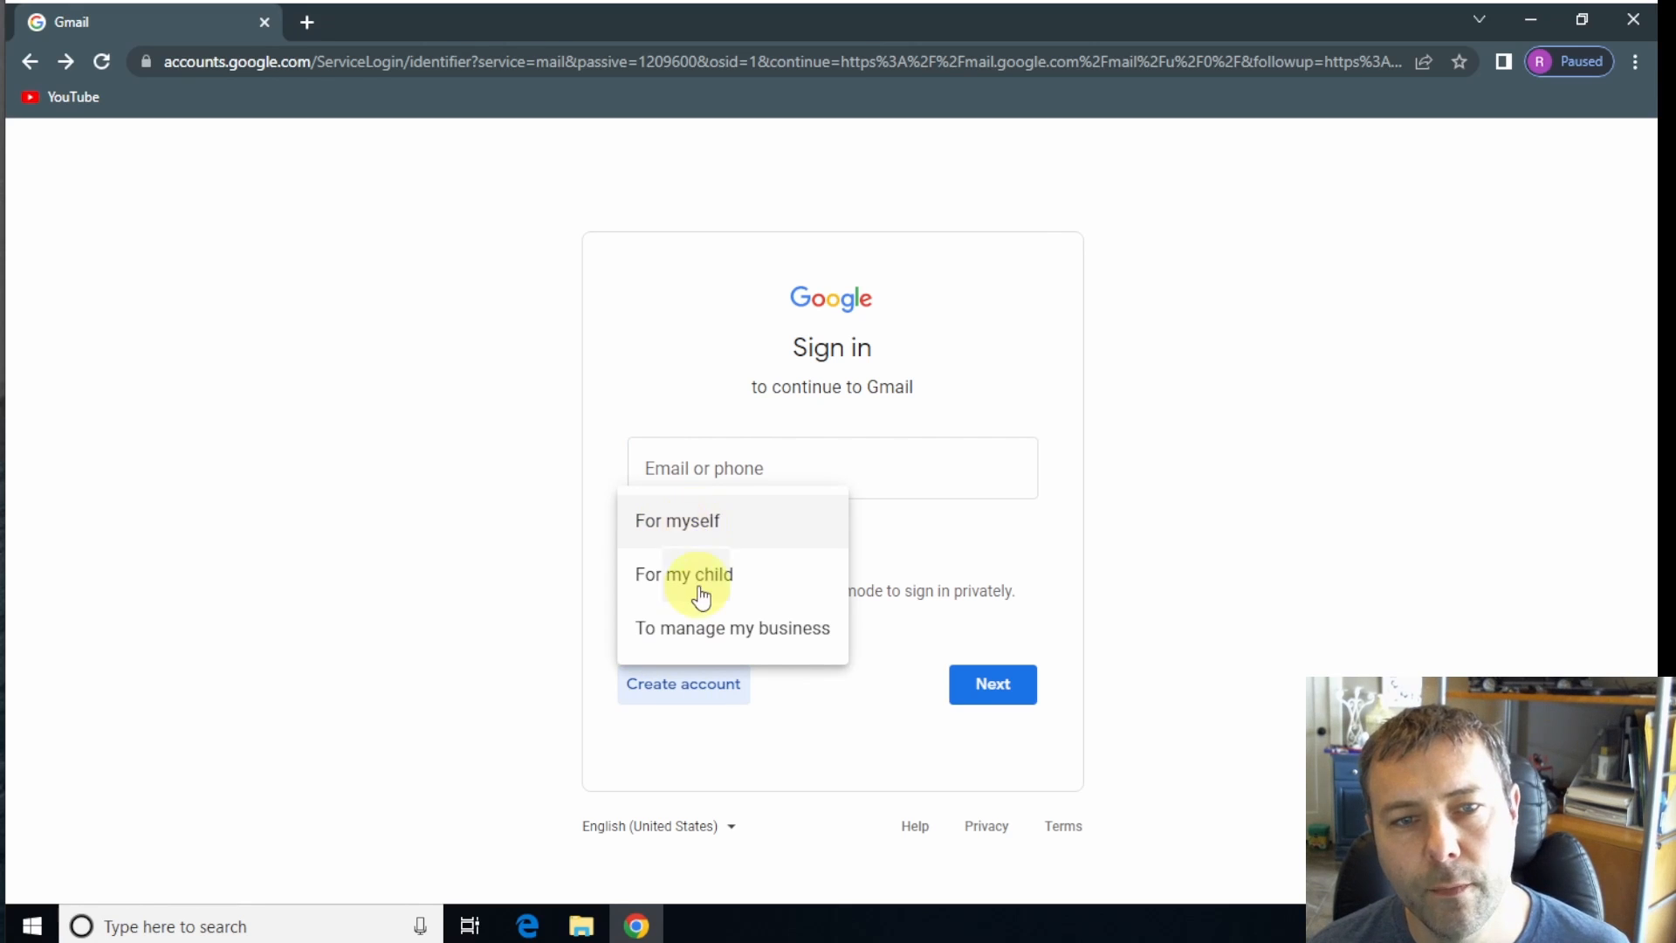
pyautogui.click(682, 522)
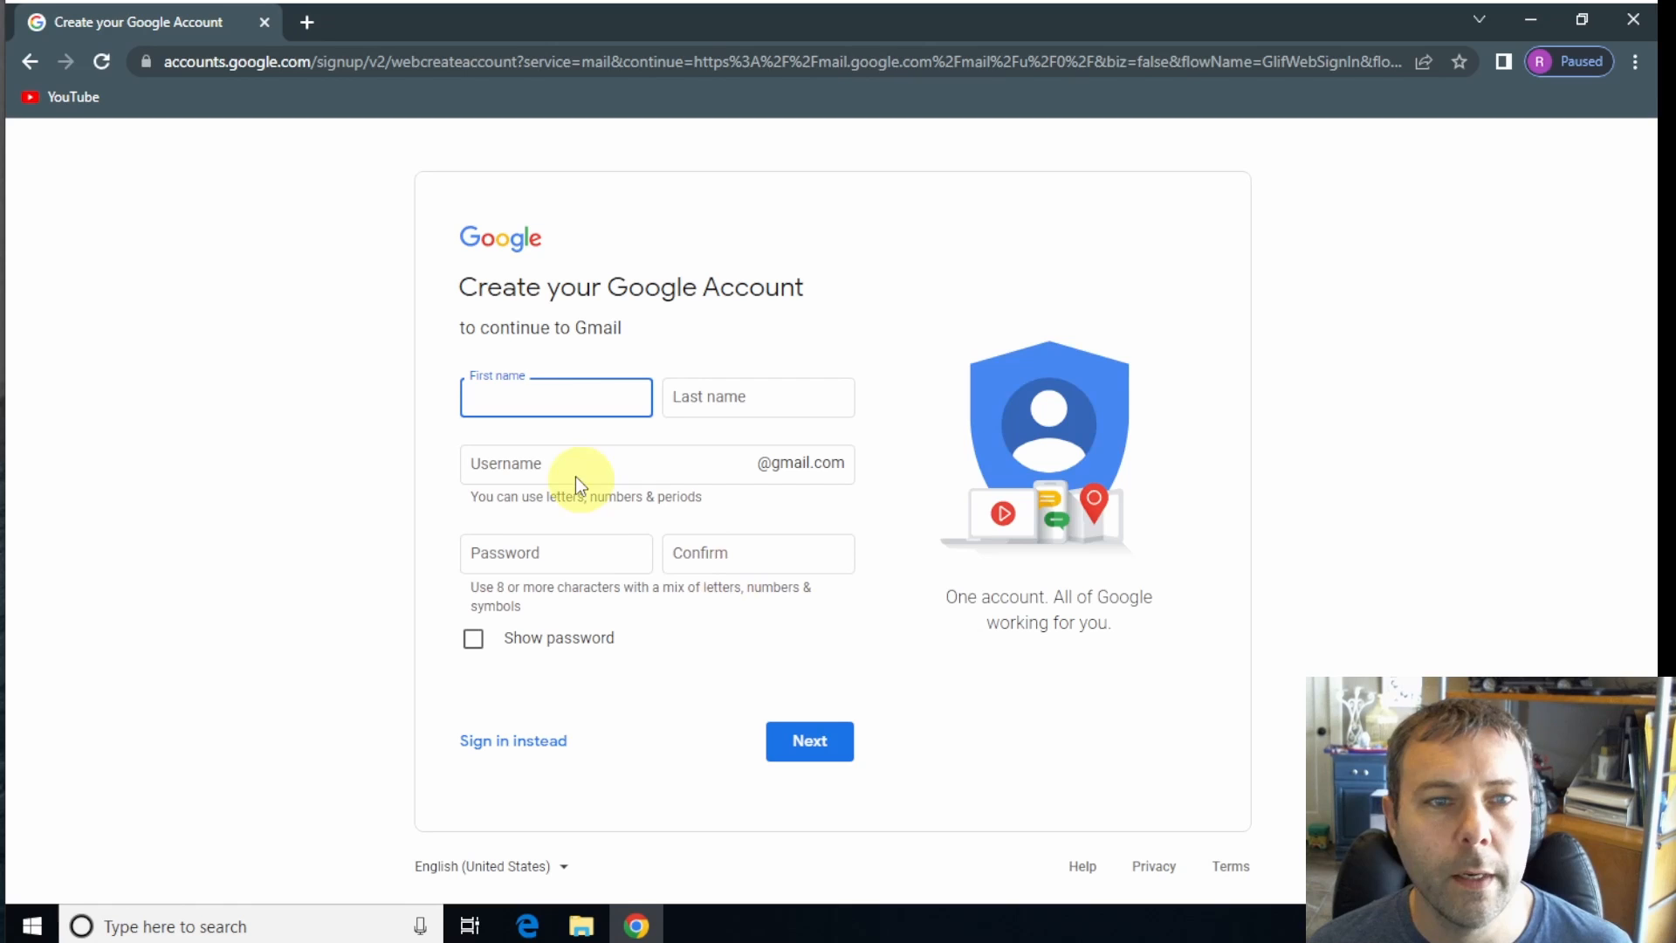
pyautogui.click(527, 399)
pyautogui.write('Ryan')
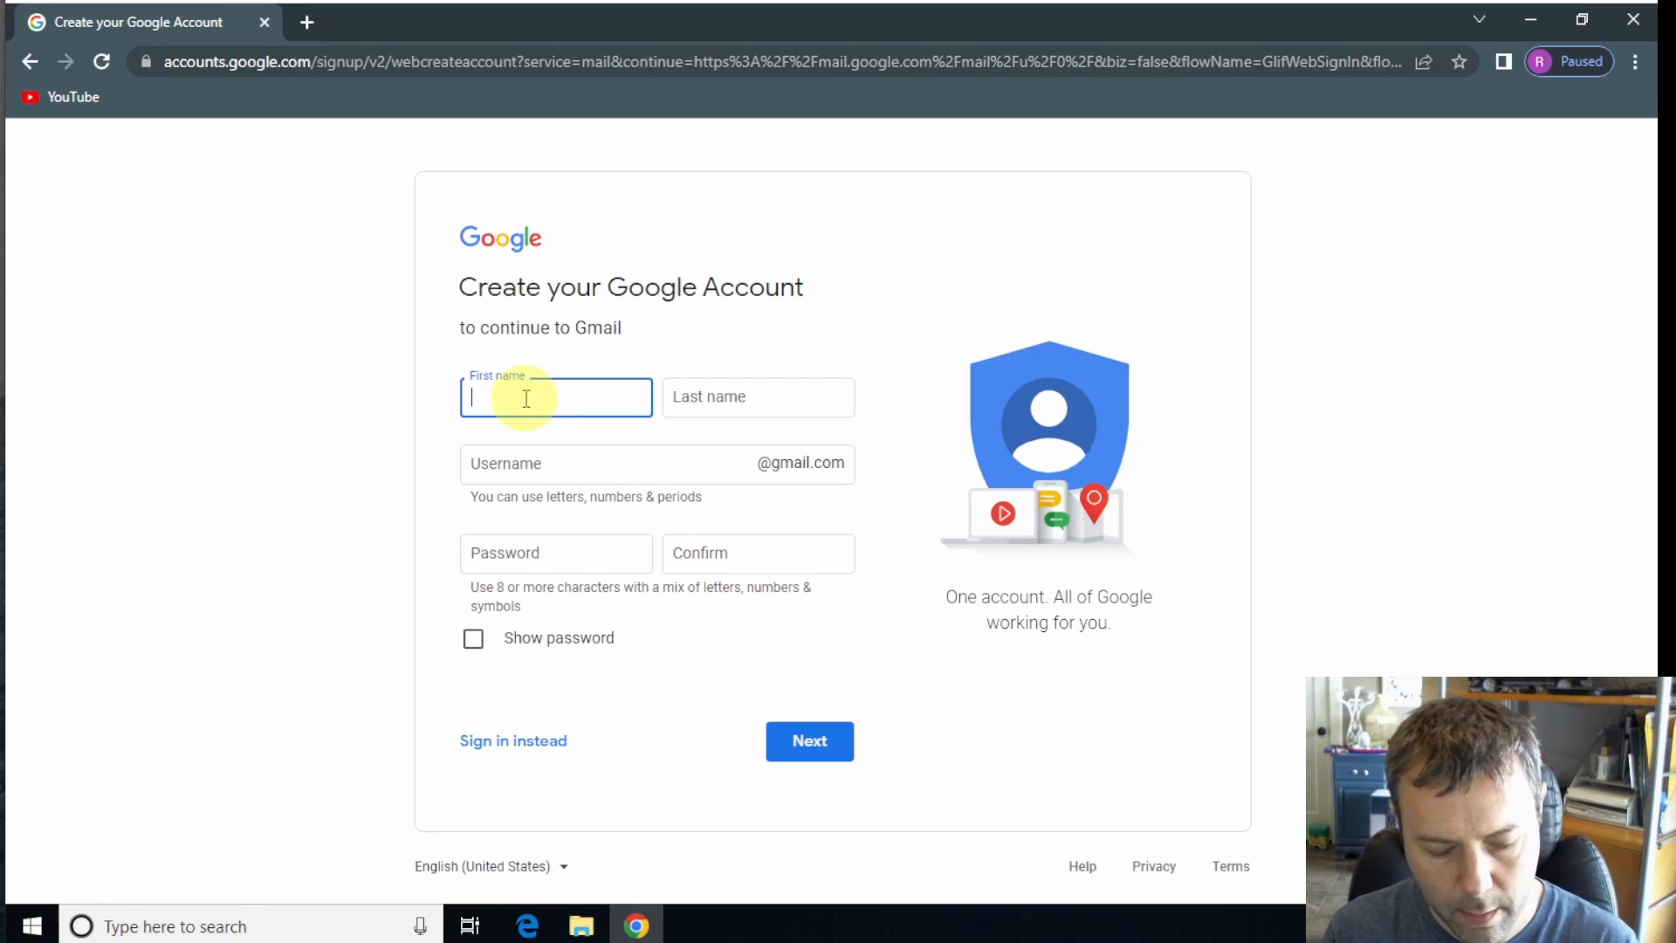
pyautogui.press('Tab')
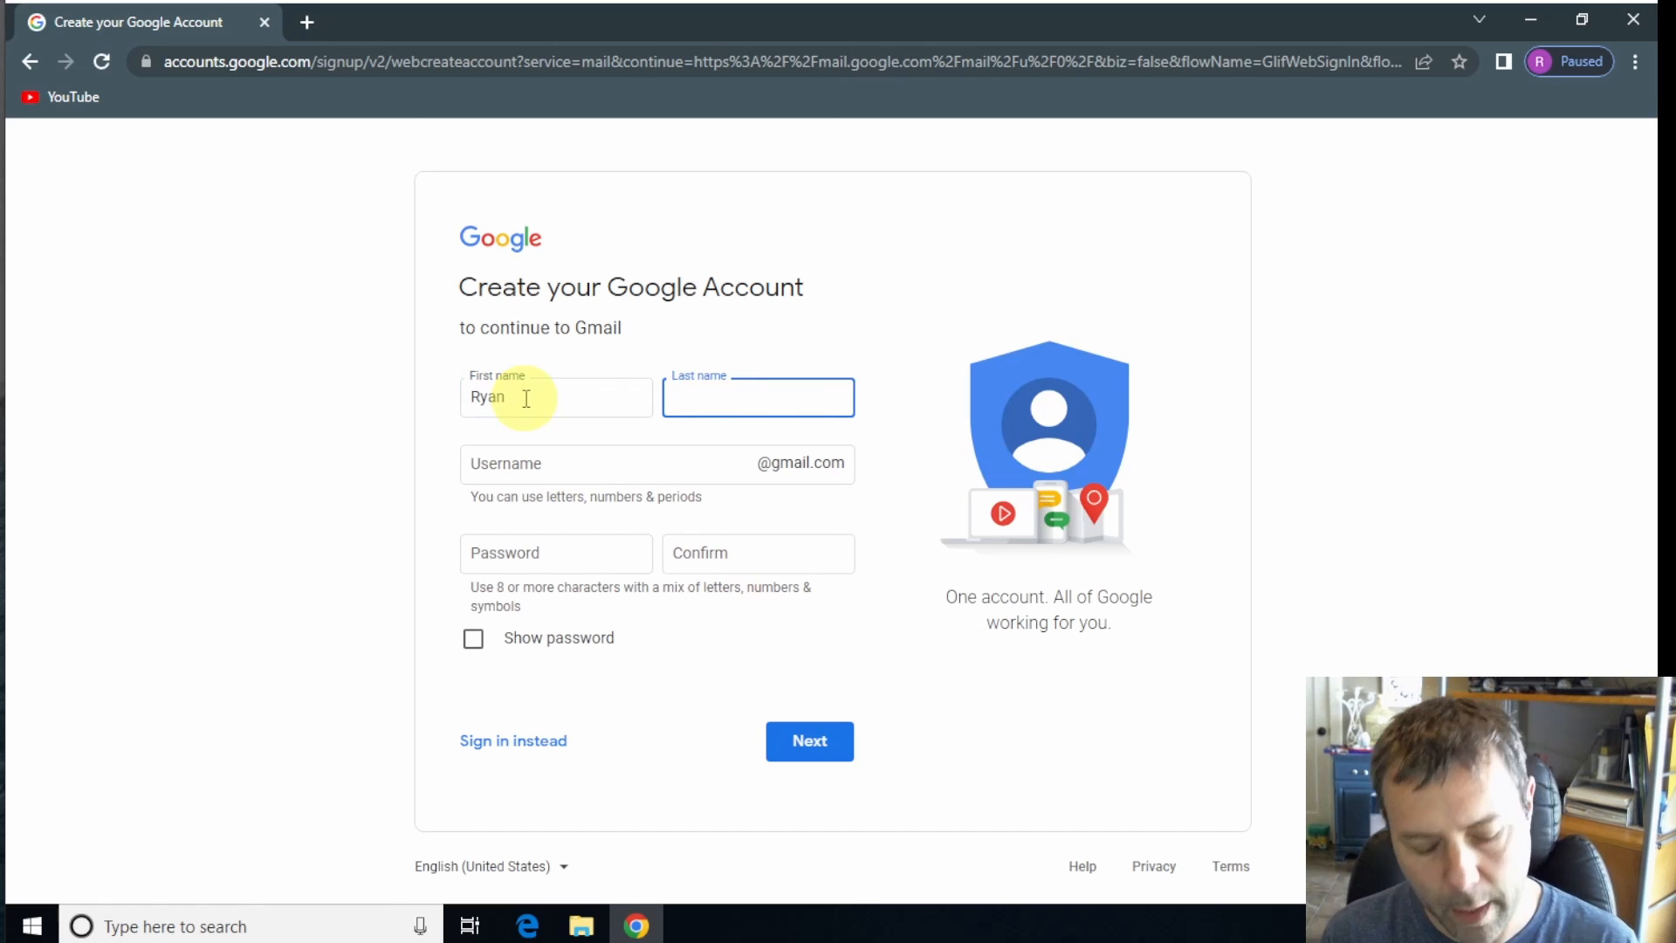
pyautogui.write('Ladt N')
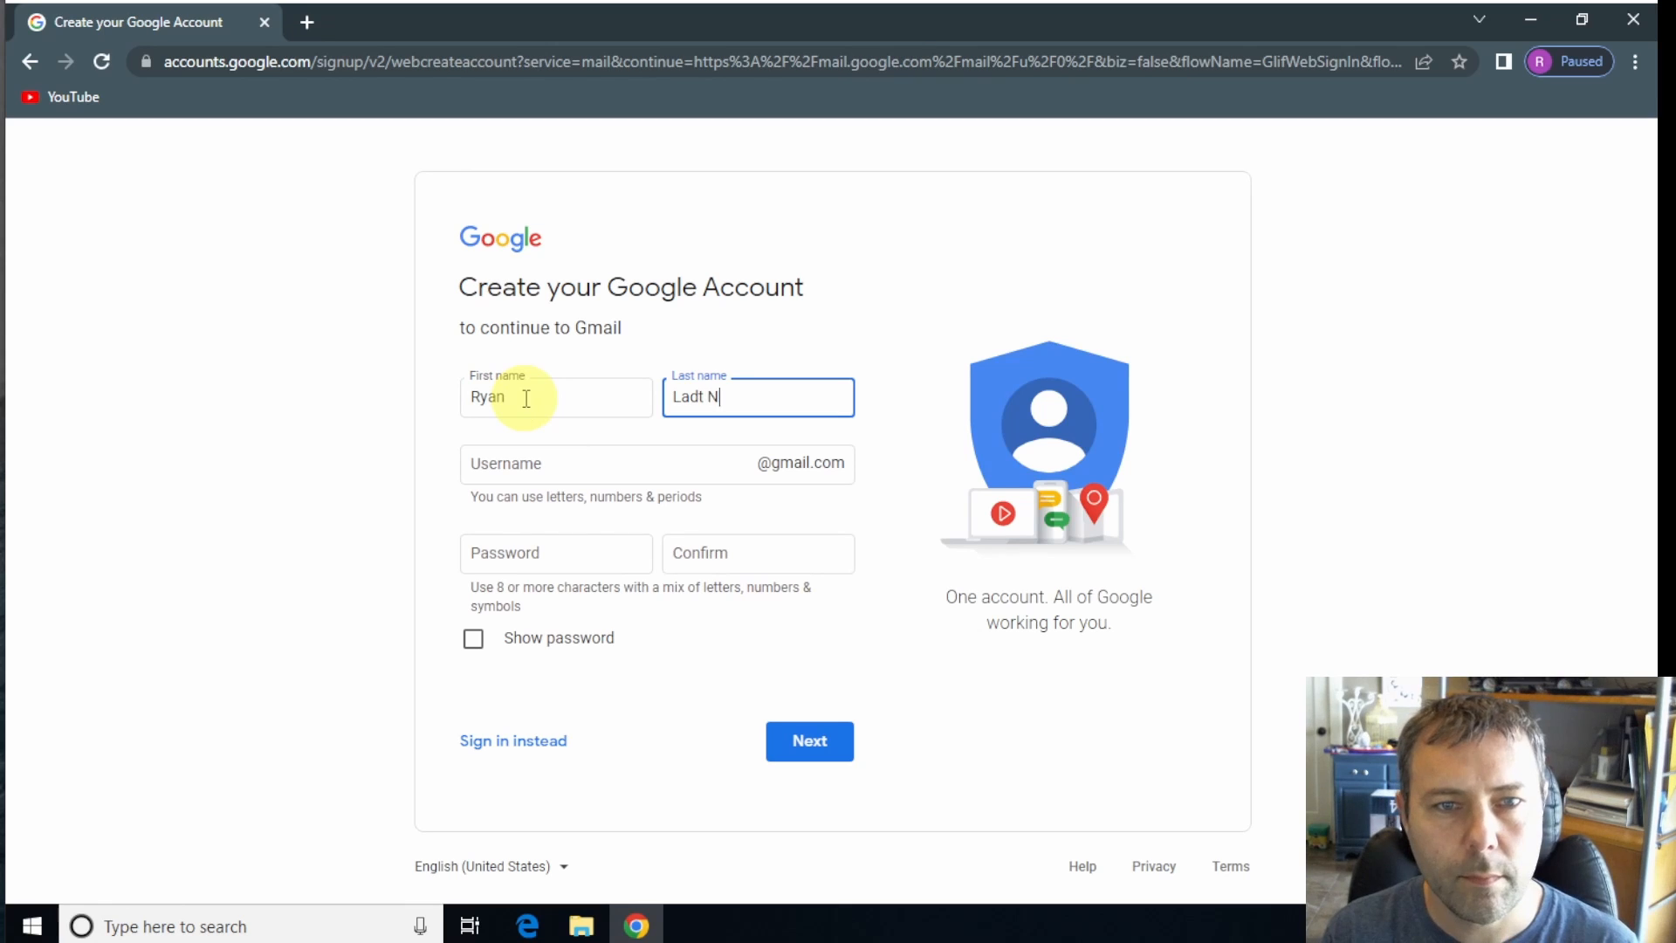
pyautogui.press('BackSpace')
pyautogui.press('BackSpace')
pyautogui.press('BackSpace')
pyautogui.press('BackSpace')
pyautogui.write('st Name')
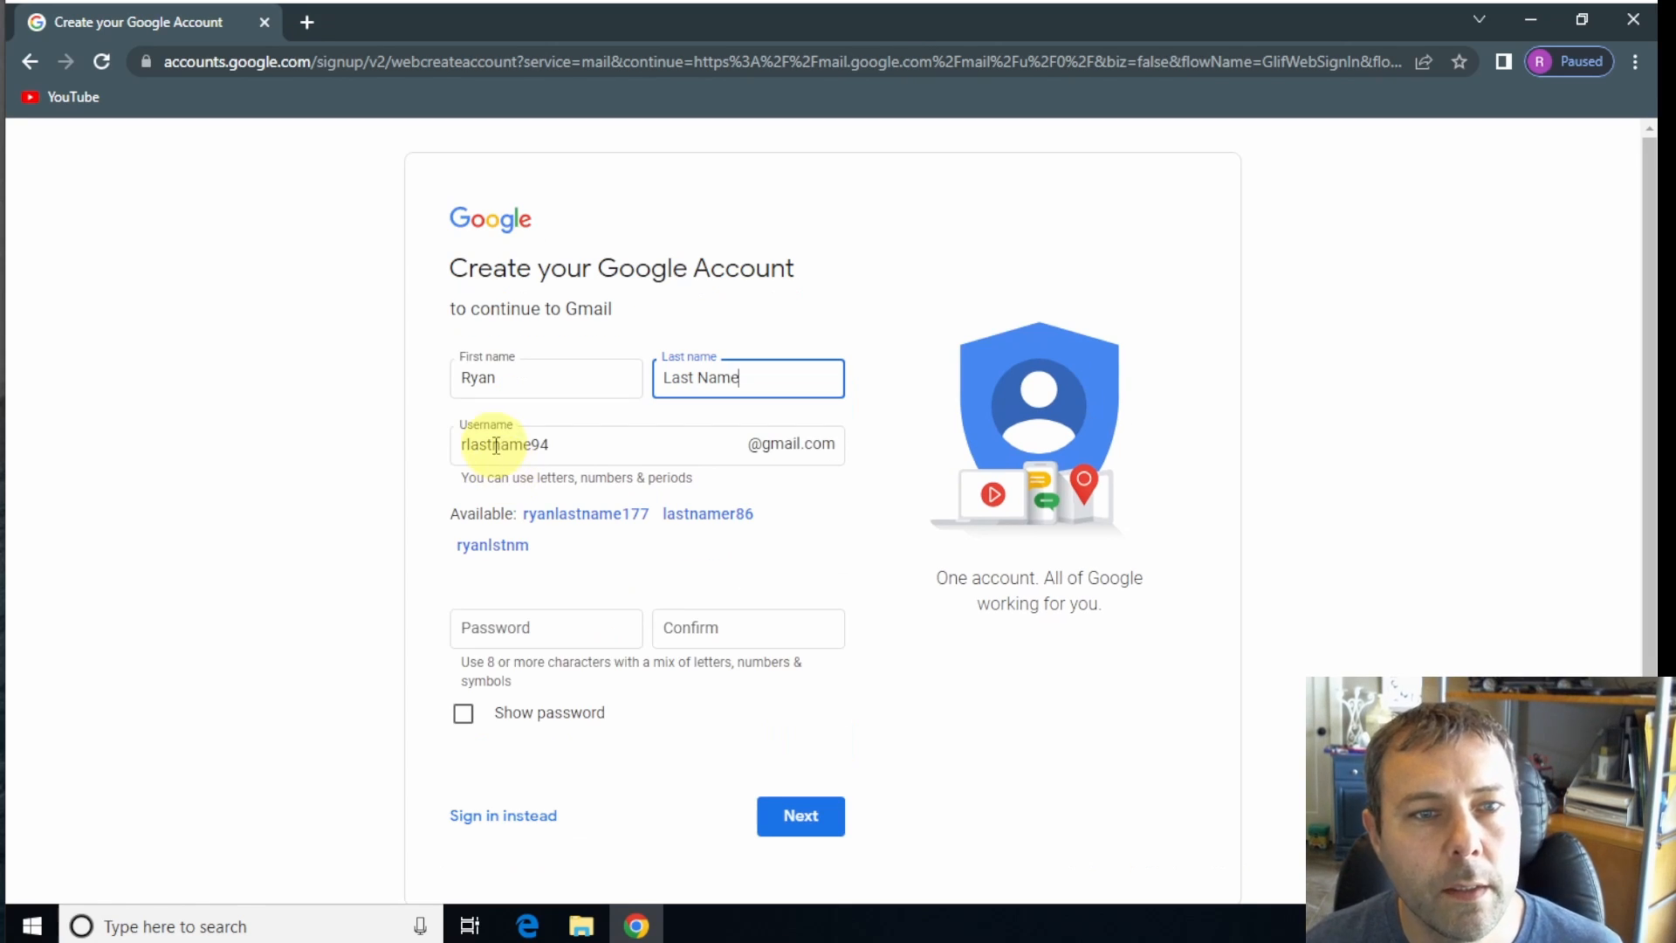
pyautogui.click(579, 484)
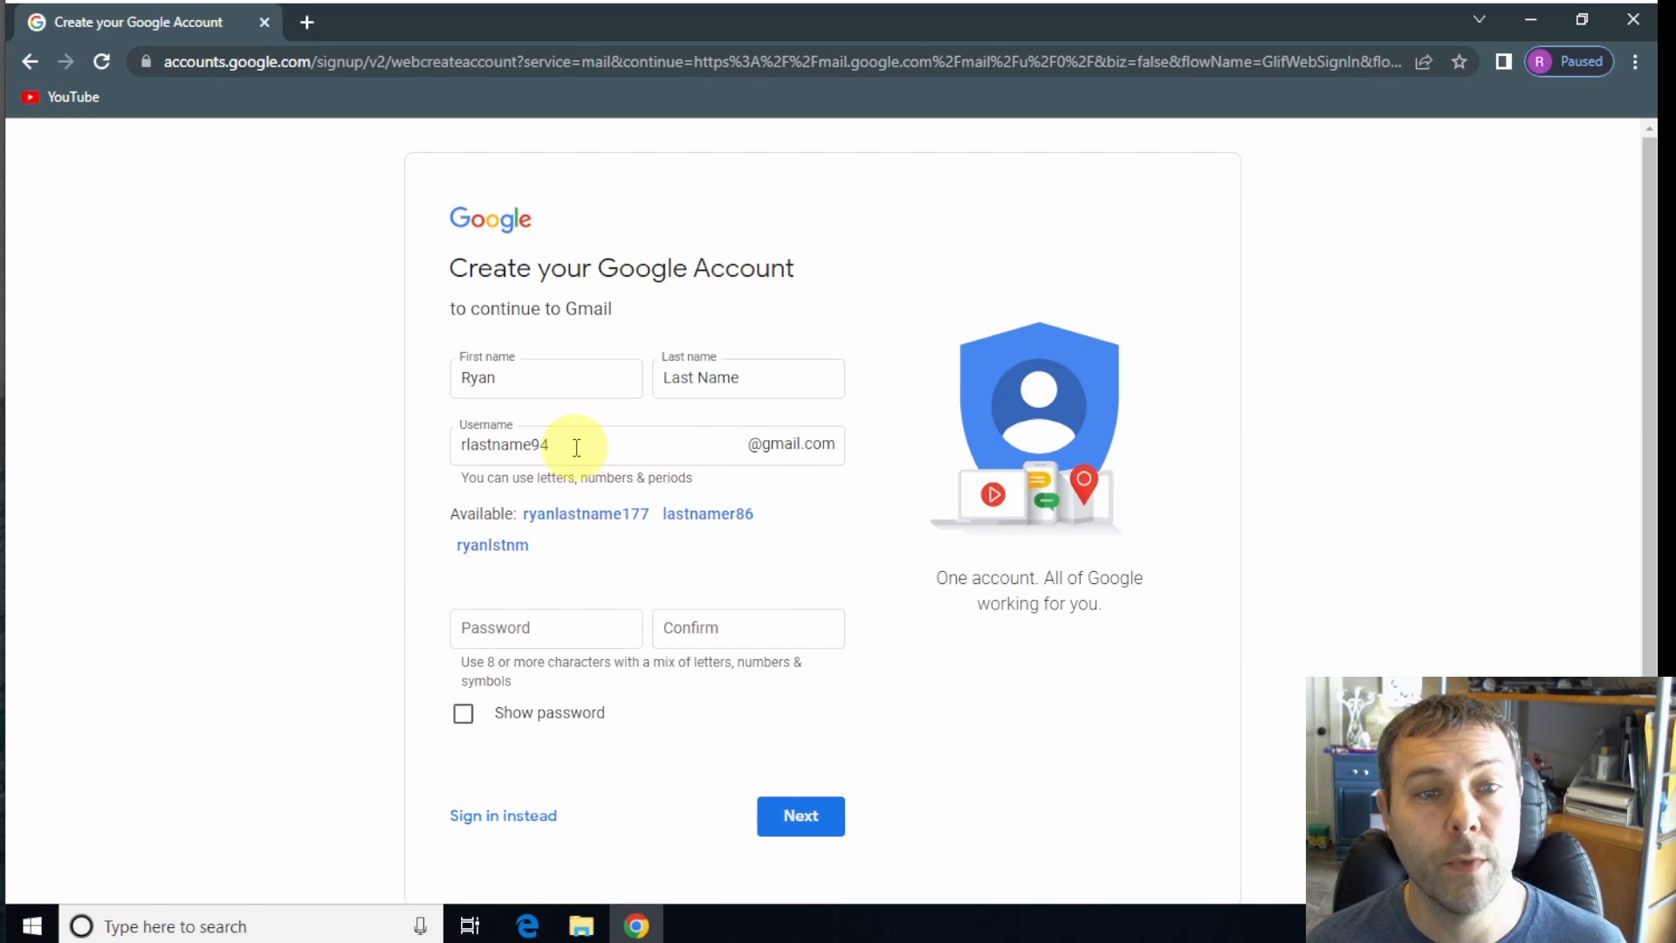
# Replace the suggested username with a custom name-based one and check its availability.
pyautogui.moveTo(576, 447); pyautogui.dragTo(410, 460)
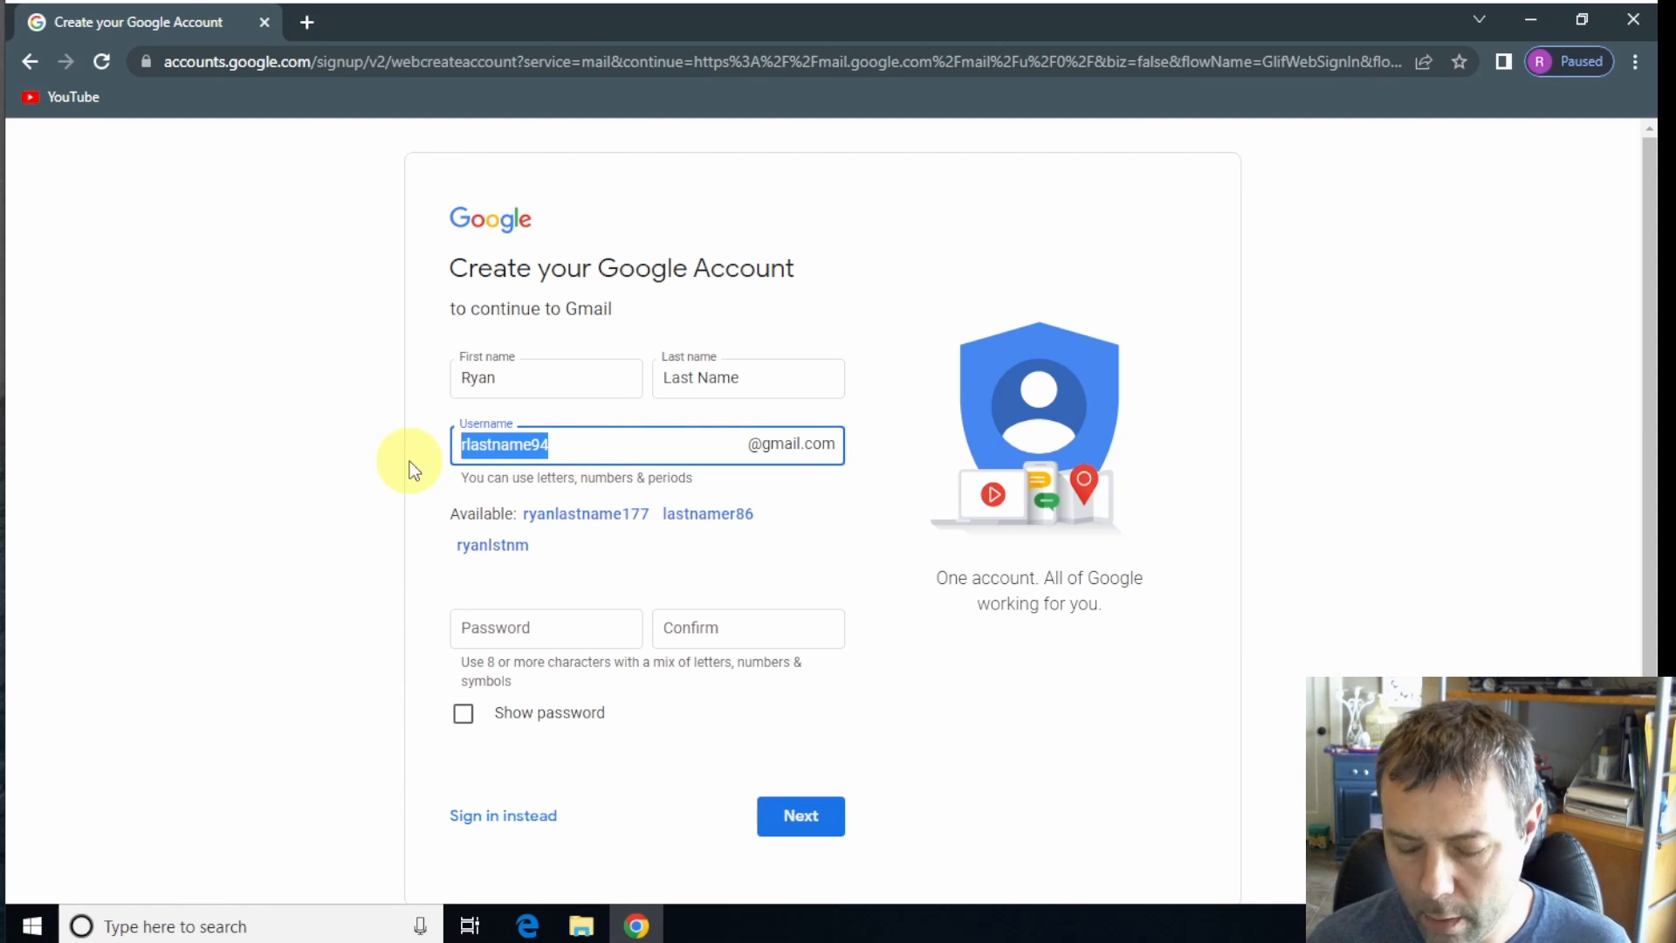
pyautogui.press('BackSpace')
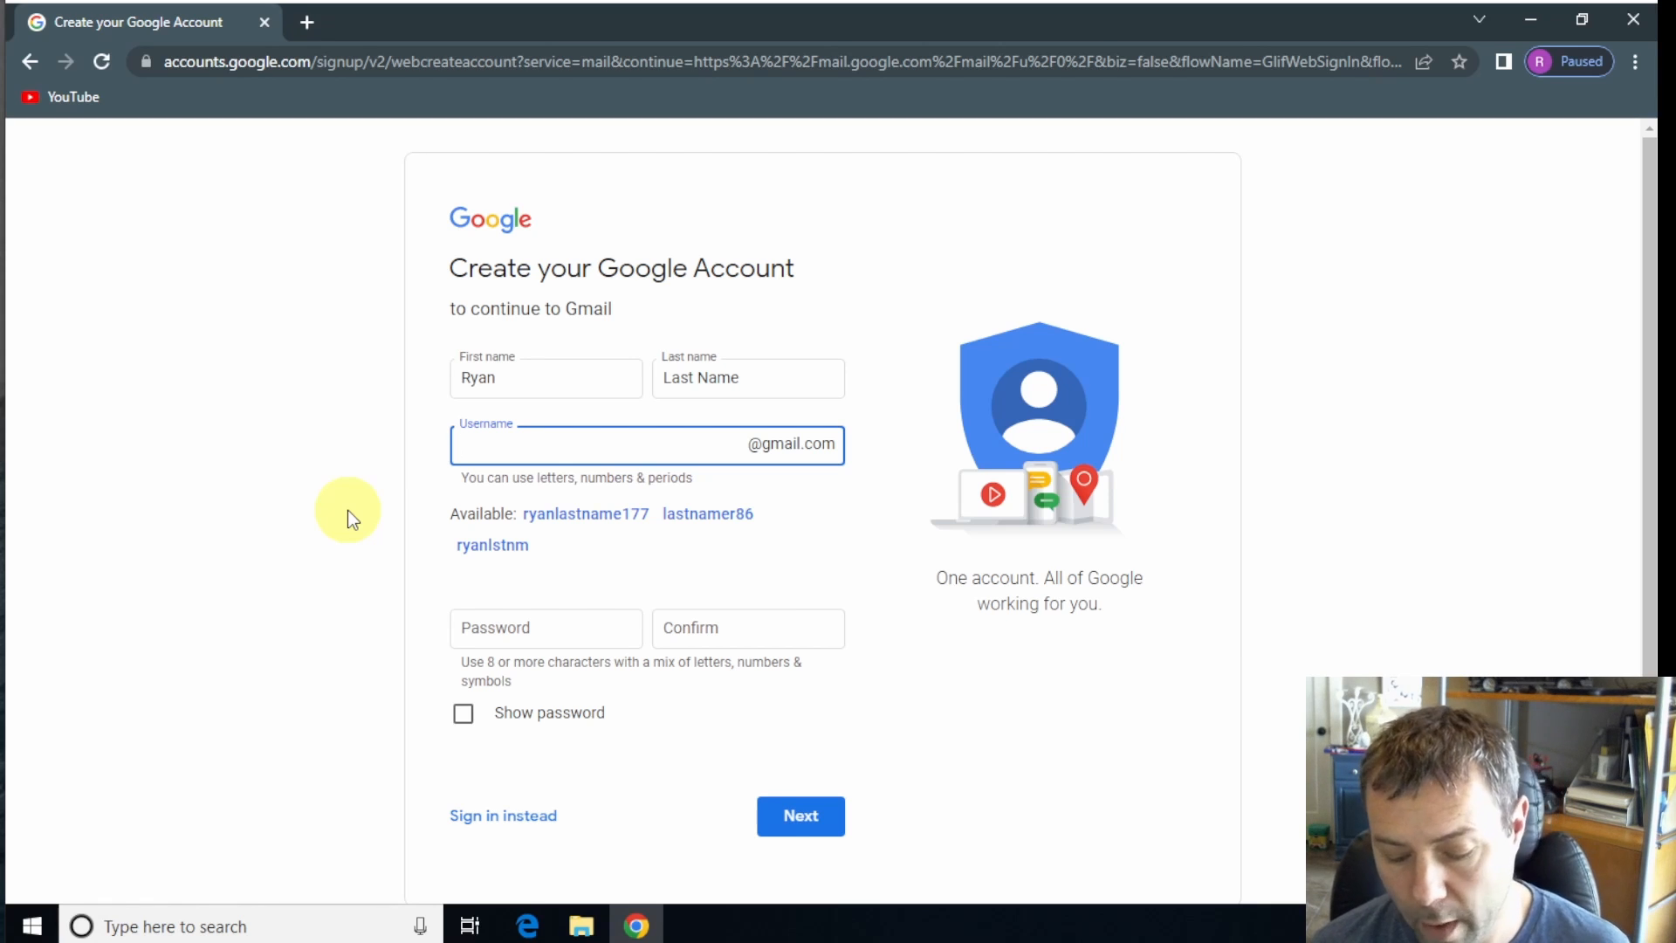
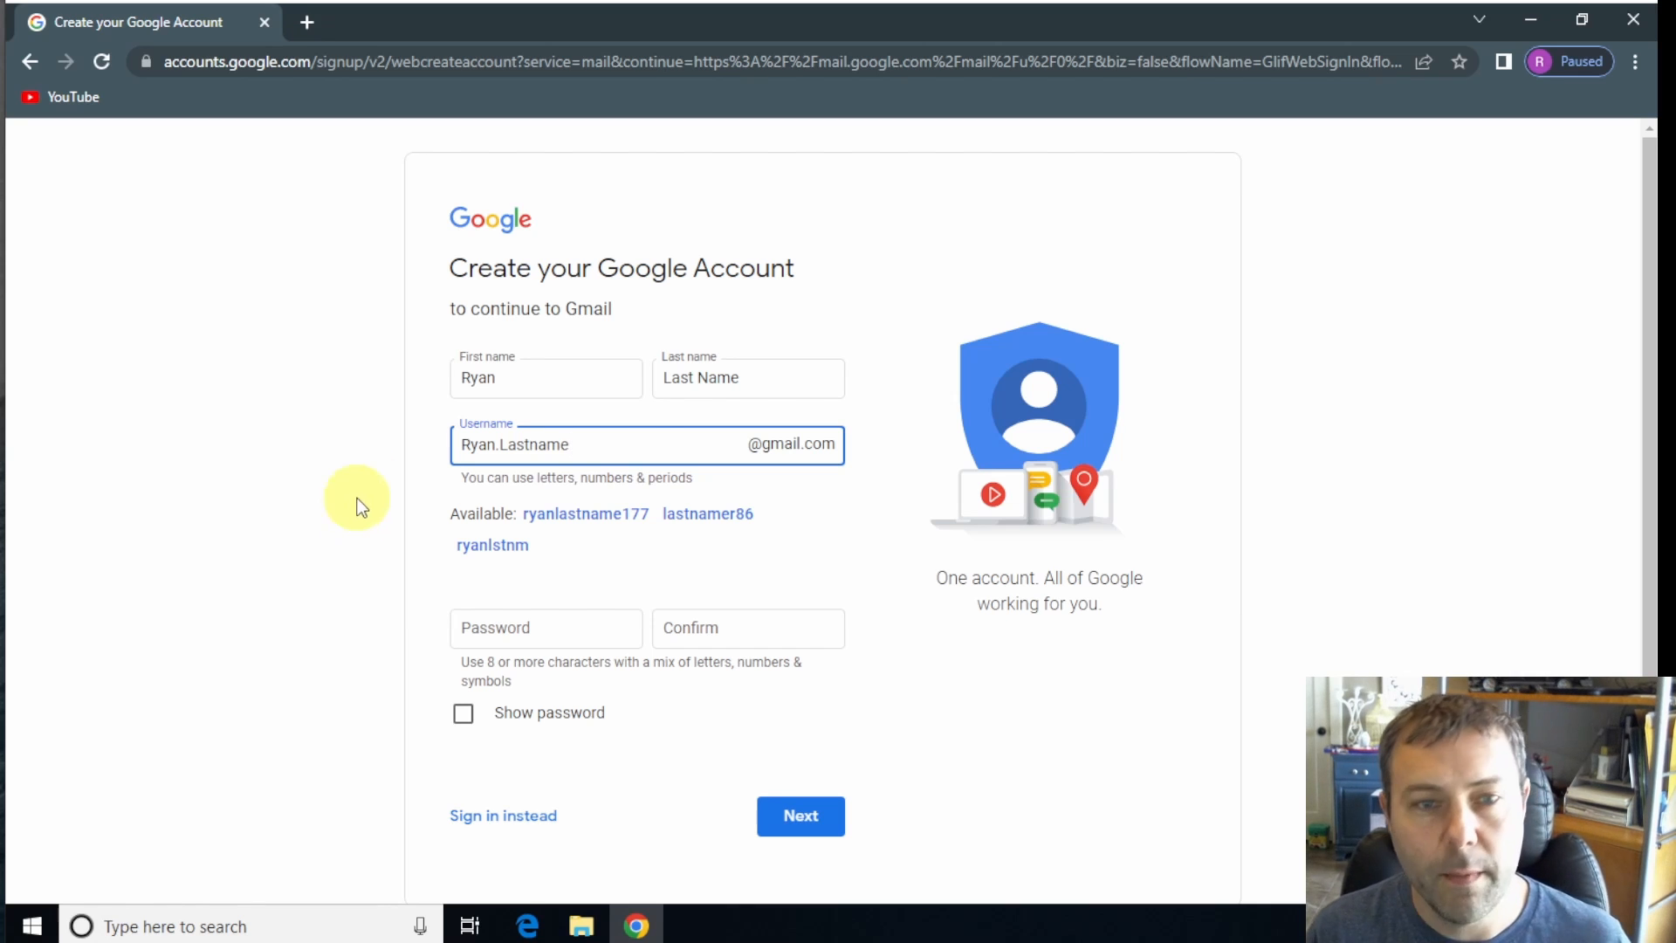
pyautogui.click(538, 482)
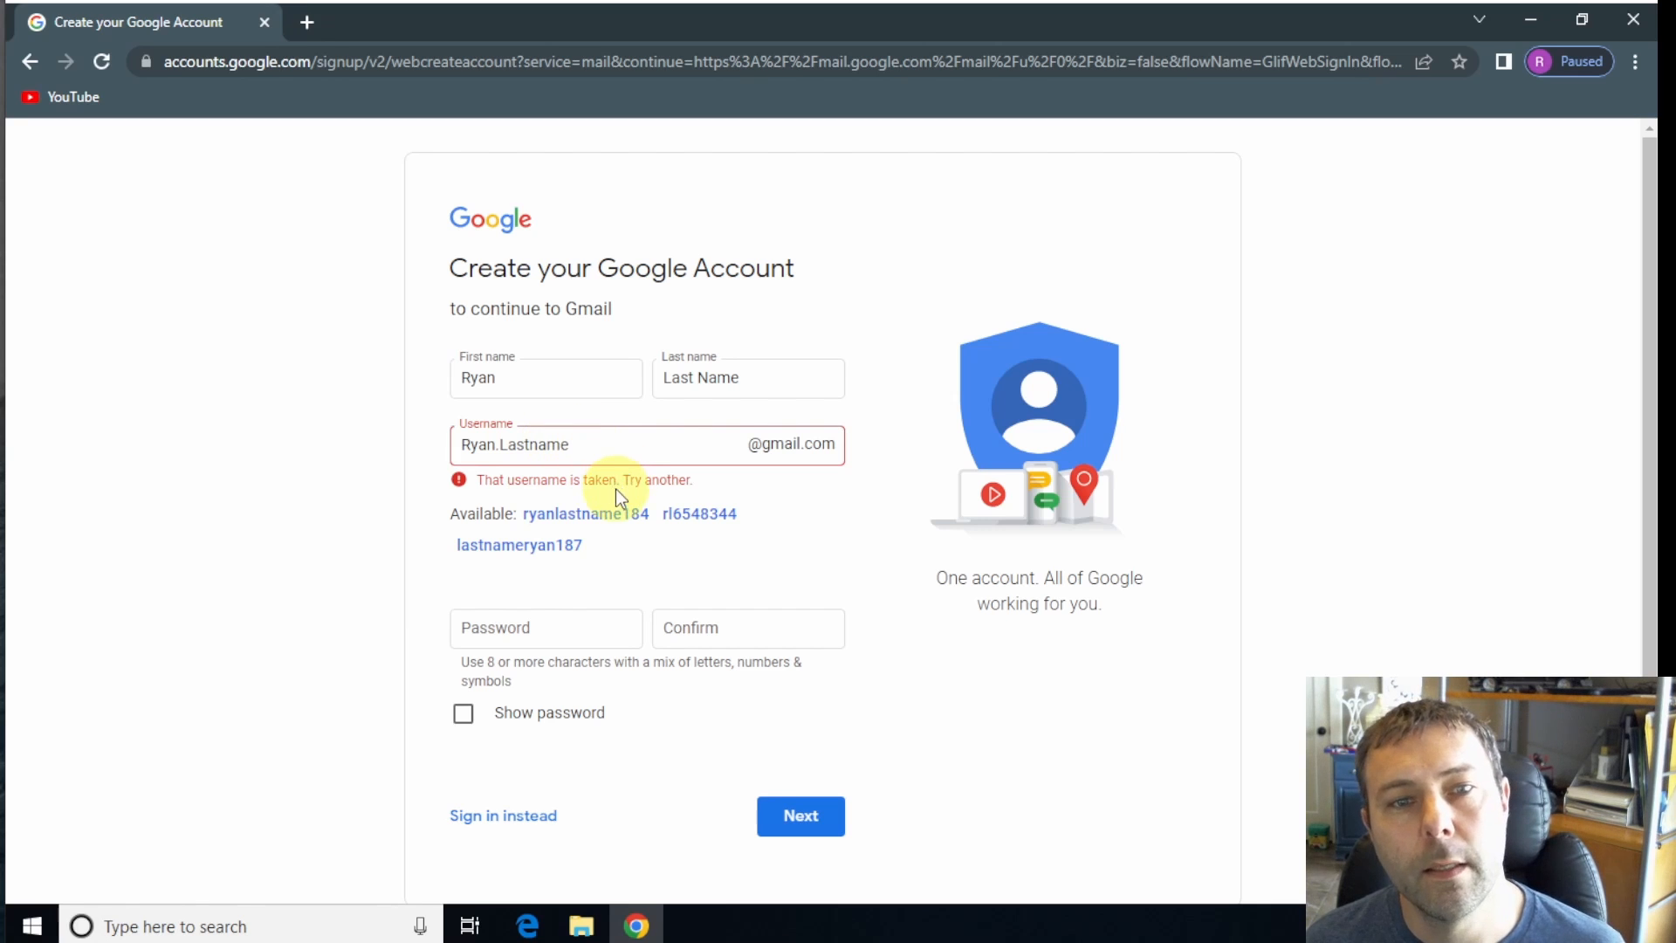
# Change the ending of the taken username and recheck that it's available.
pyautogui.moveTo(594, 445); pyautogui.dragTo(500, 445)
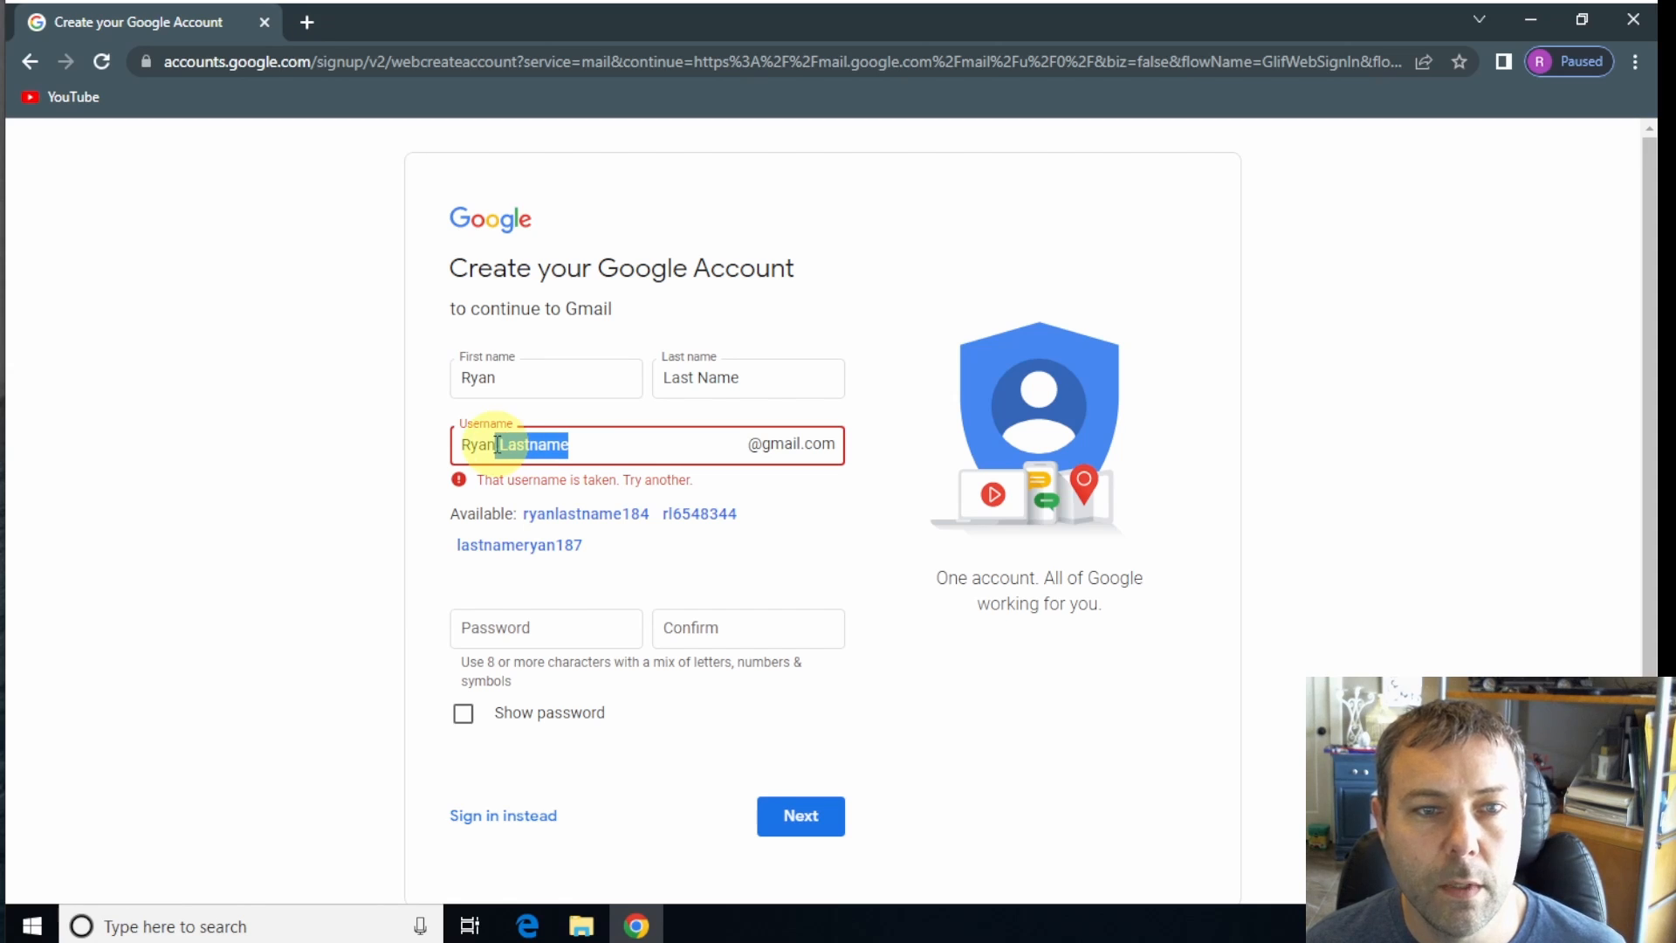
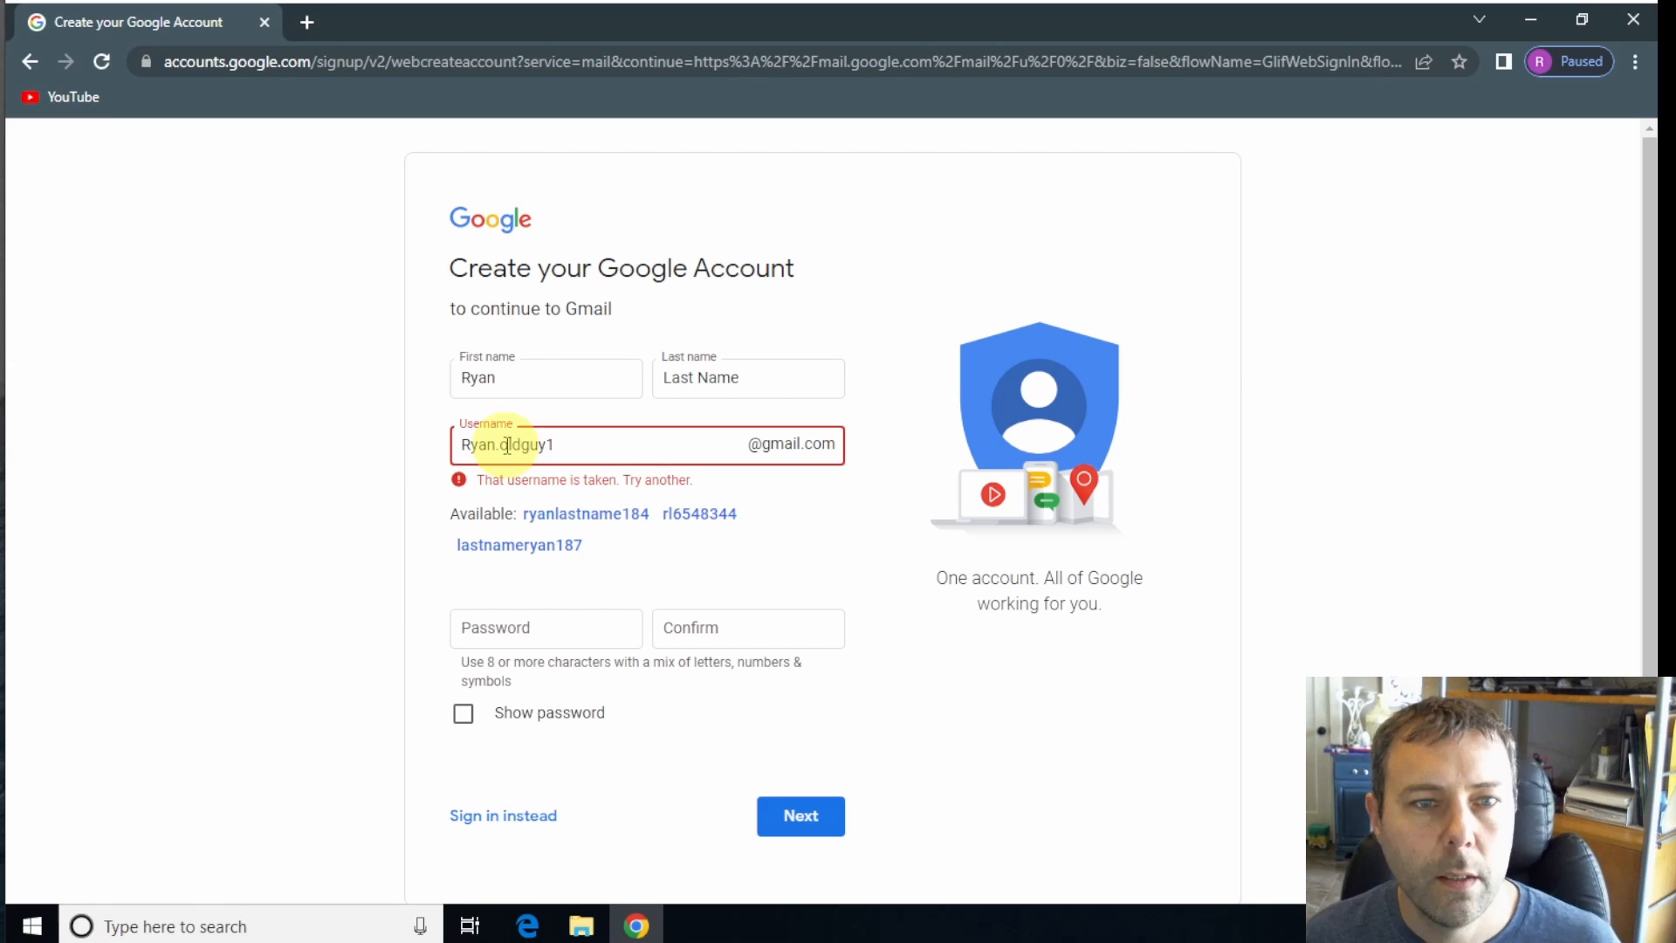
pyautogui.click(589, 484)
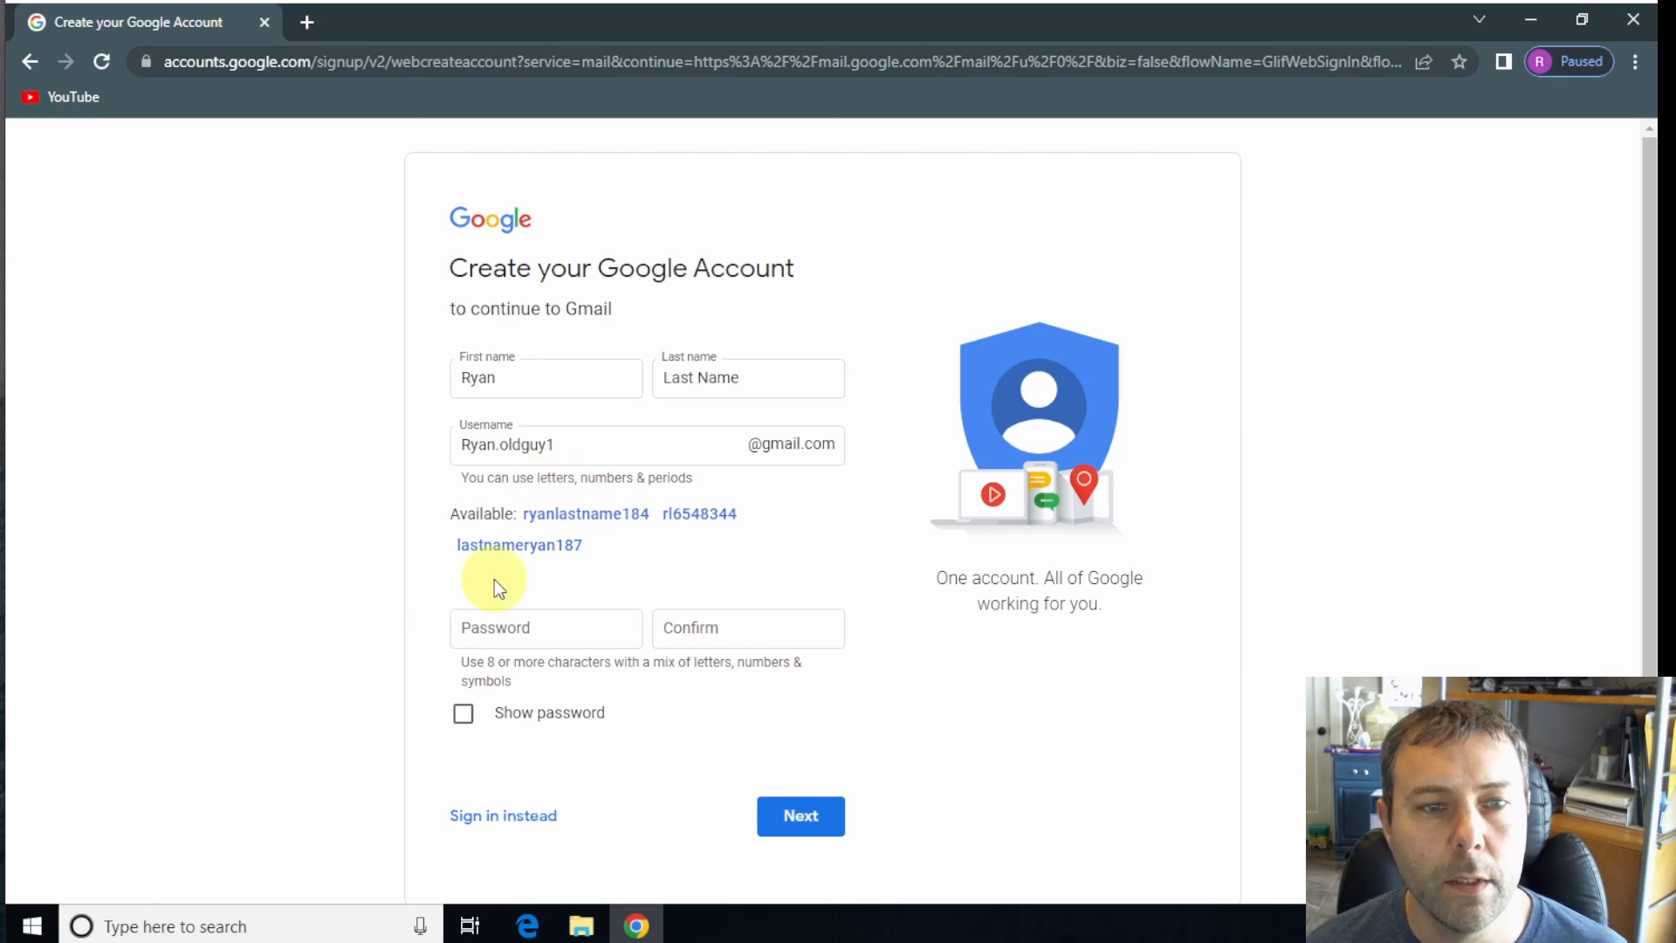
# Enter and confirm the account password, then submit the sign-up details.
pyautogui.click(505, 636)
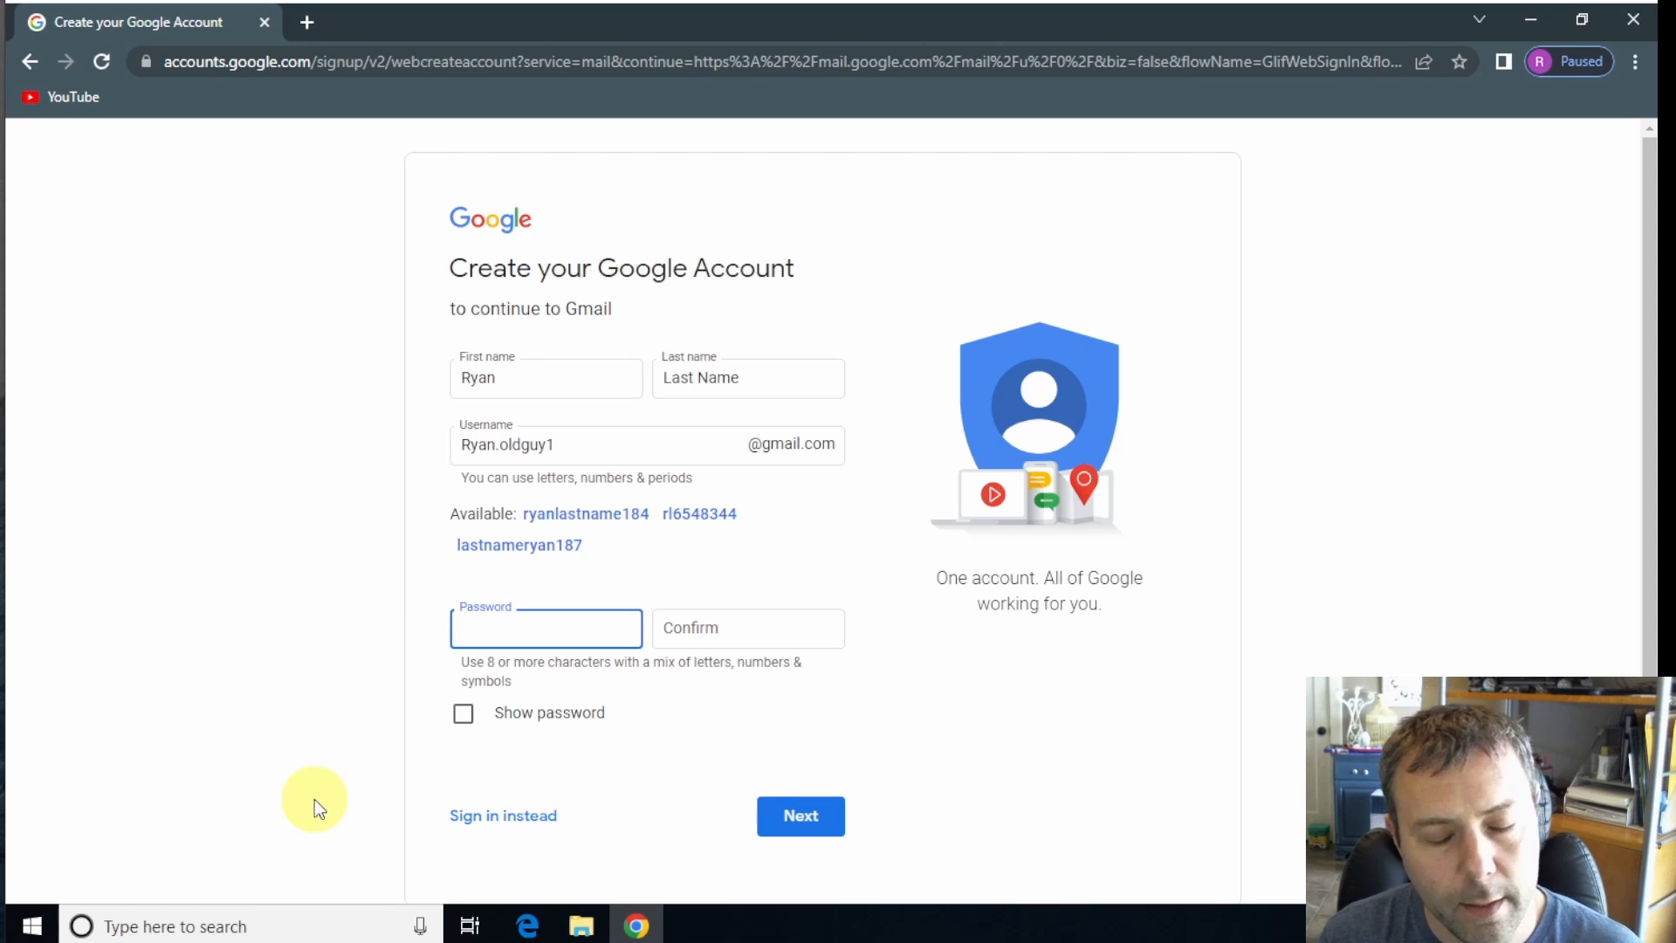
pyautogui.write('•••••••')
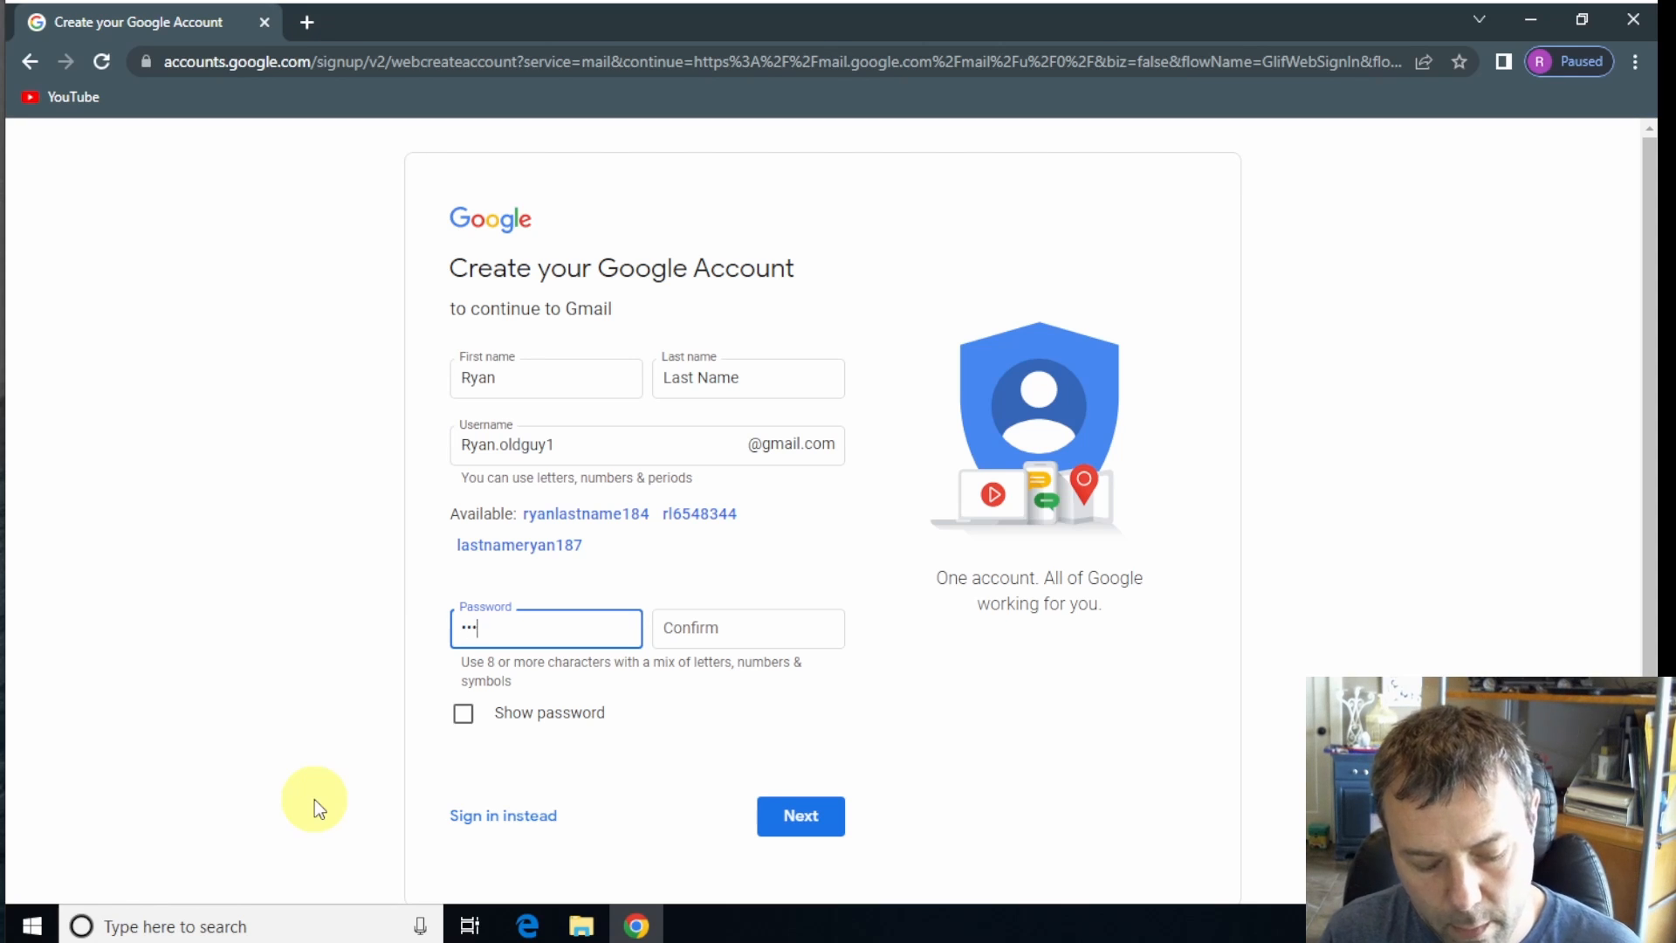
pyautogui.write('••')
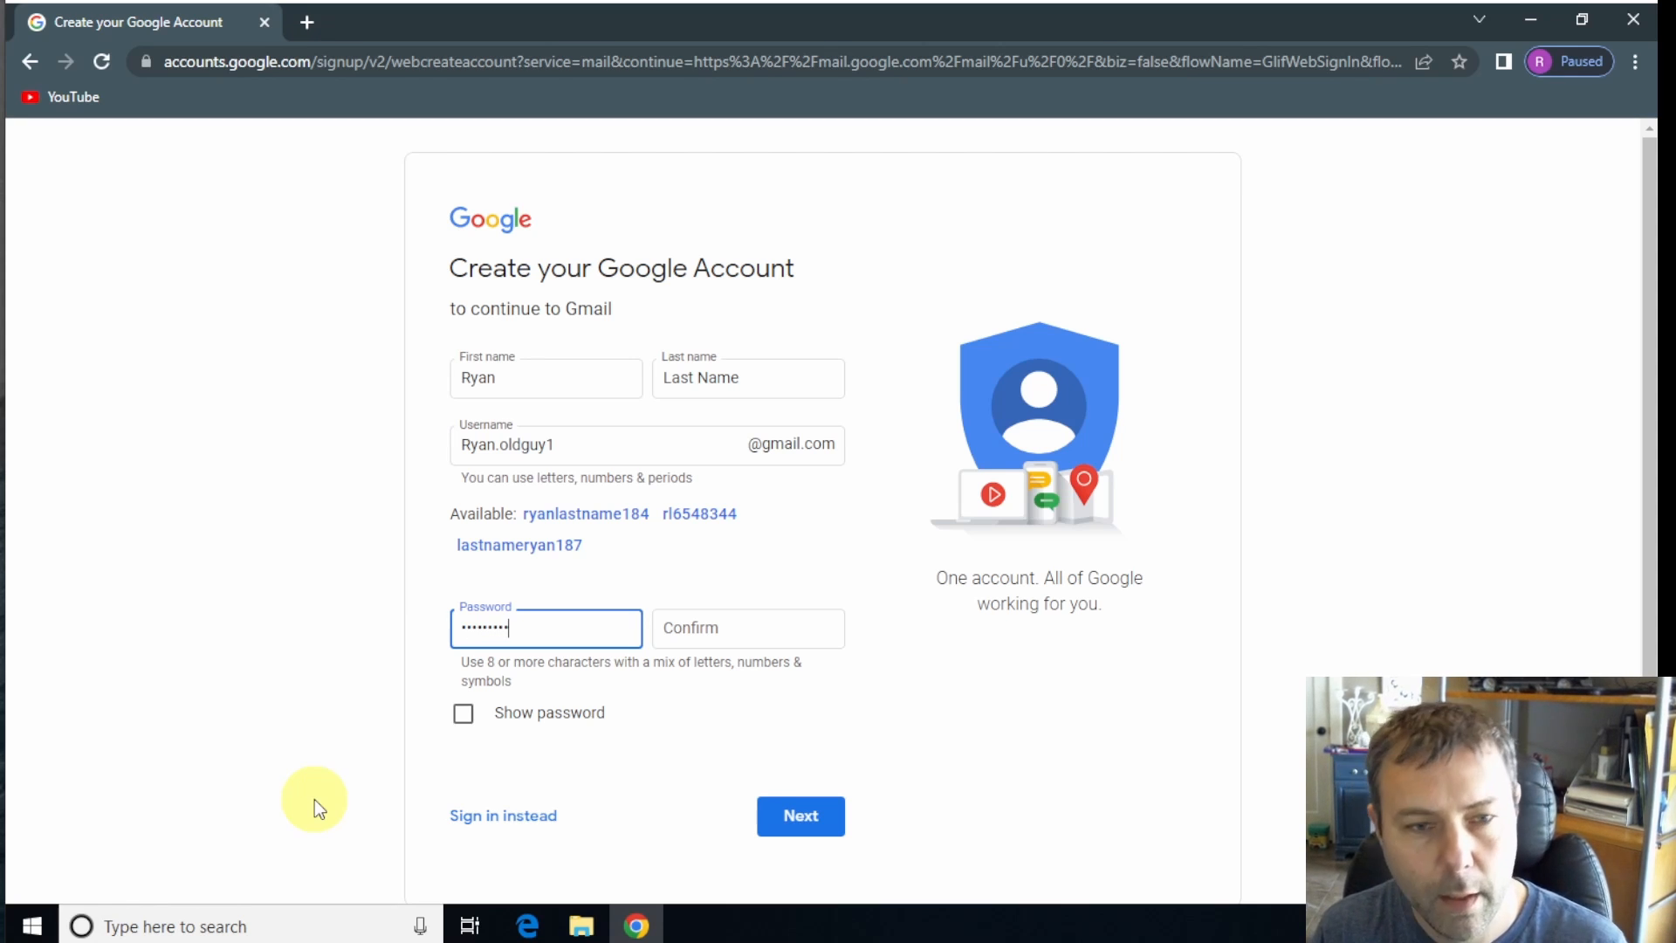
pyautogui.press('Tab')
pyautogui.write('••••••••')
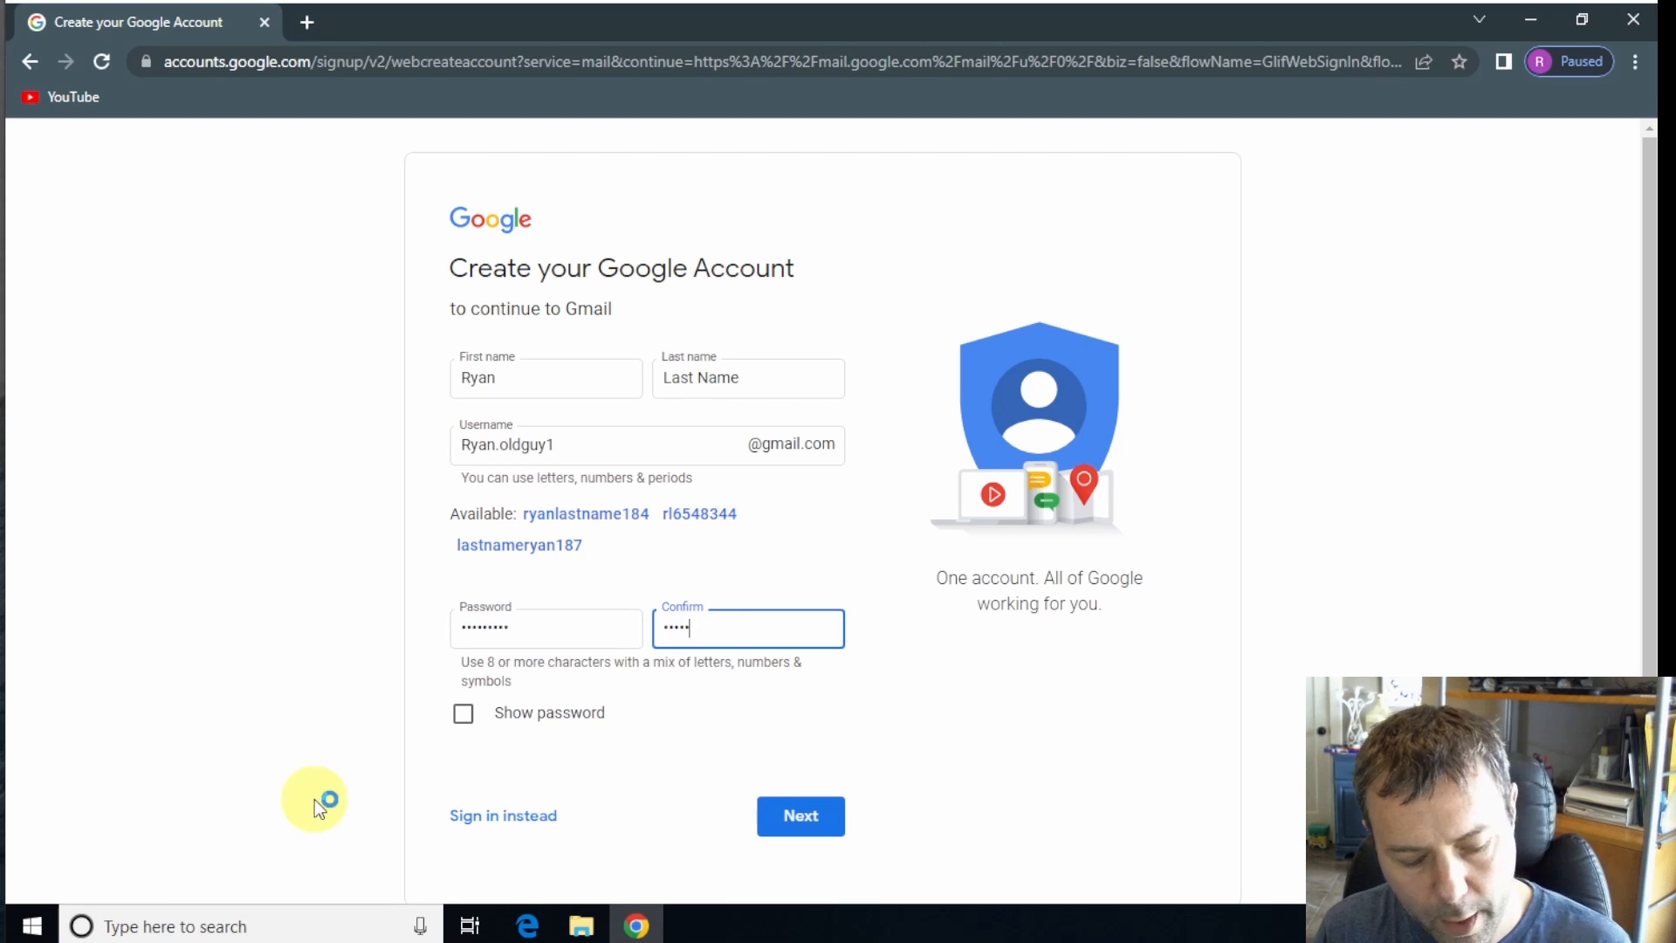
pyautogui.write('•')
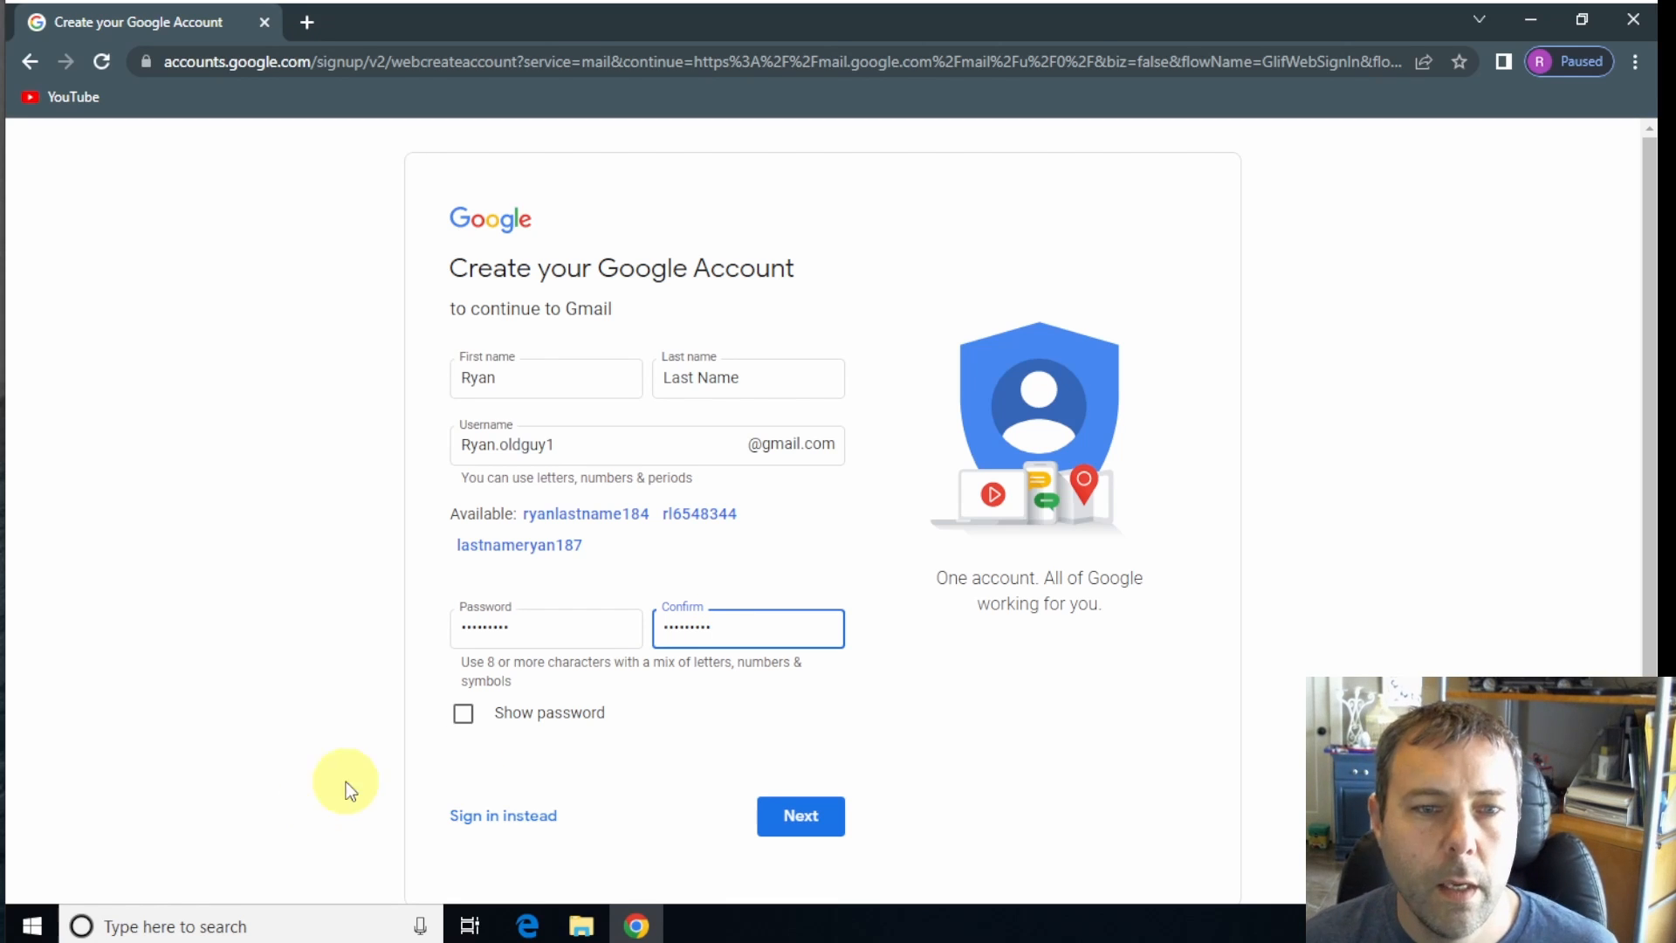
pyautogui.click(795, 822)
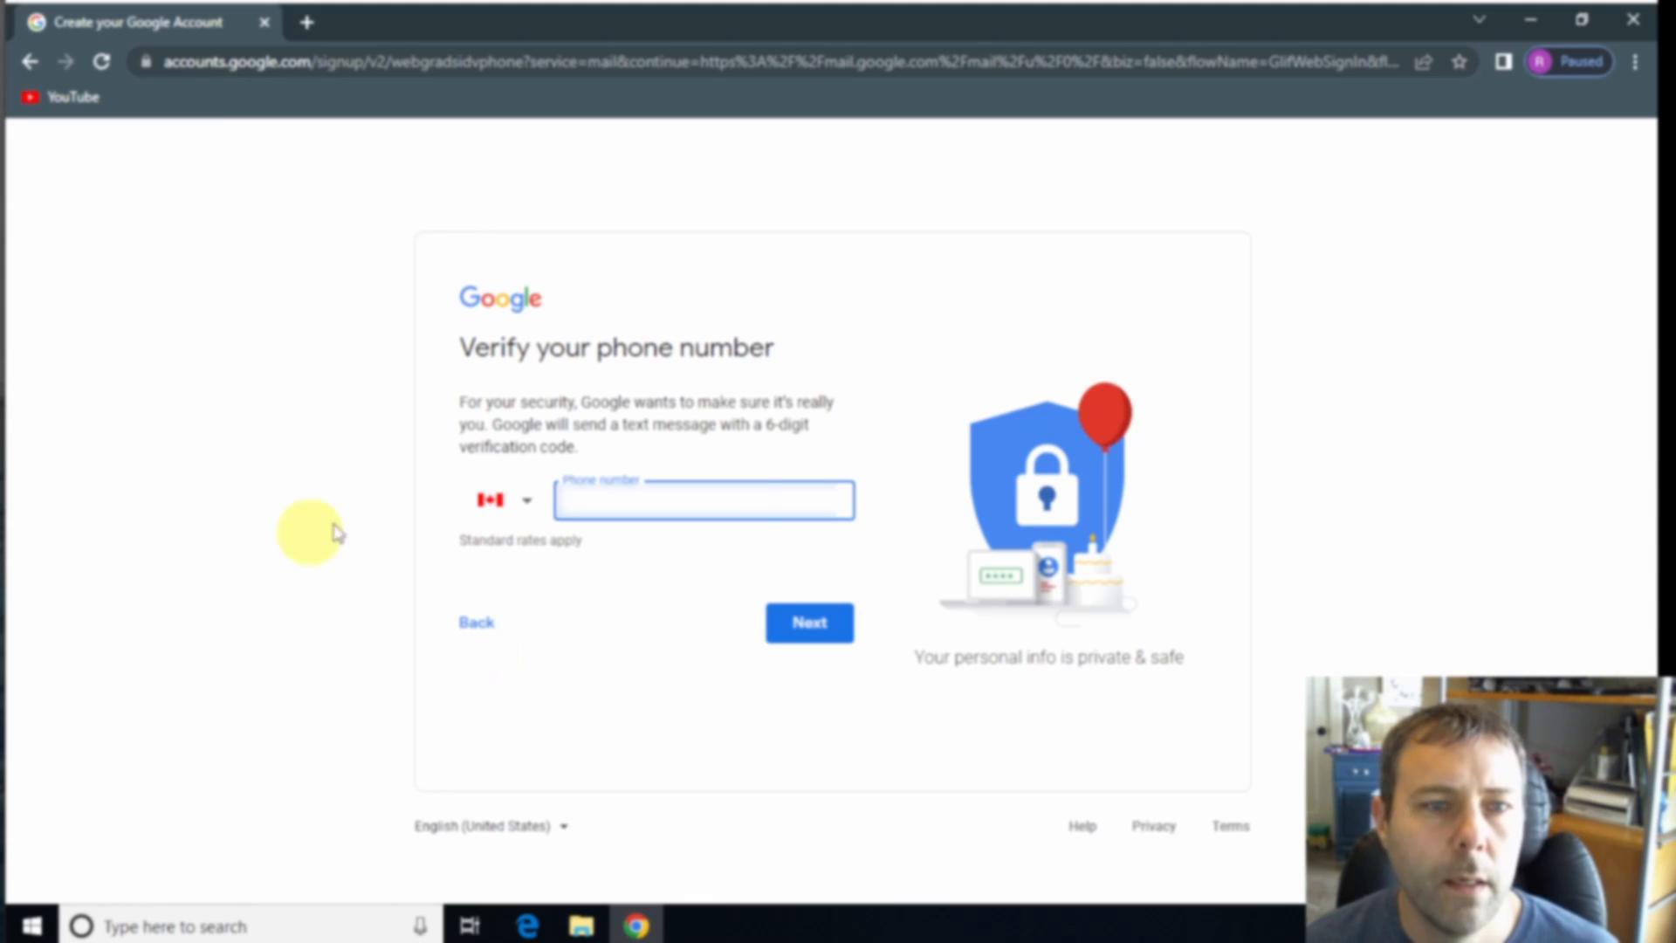
# Enter the phone number to receive a verification text.
pyautogui.click(668, 495)
pyautogui.write('•••••')
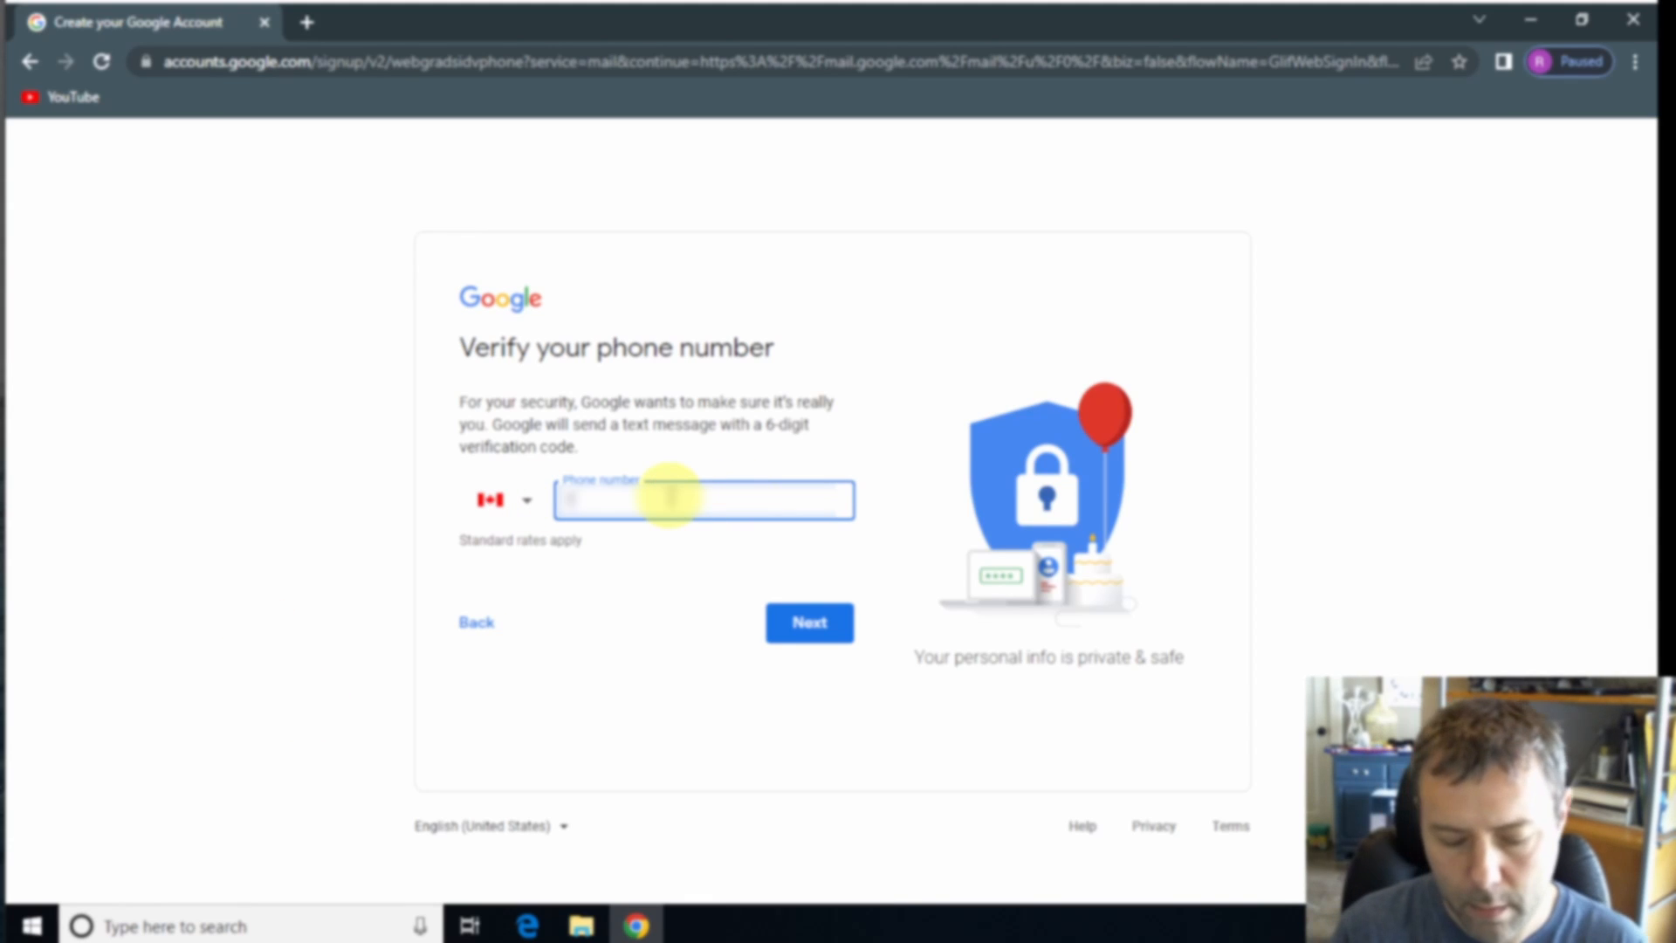
pyautogui.write('•')
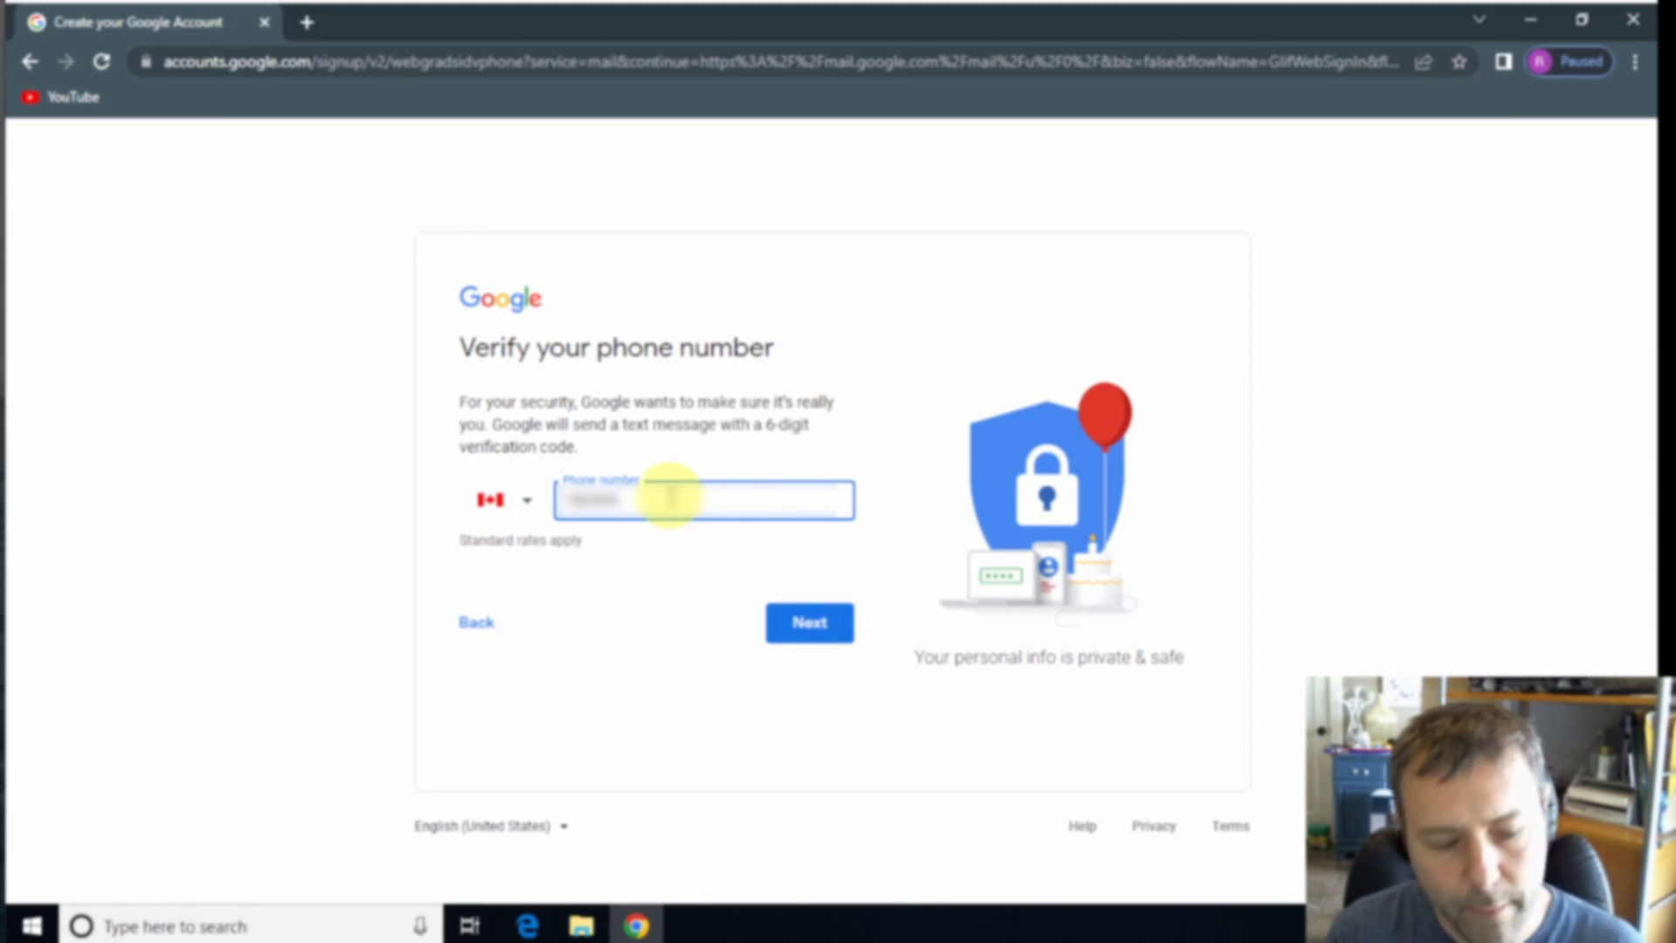
pyautogui.write('••••')
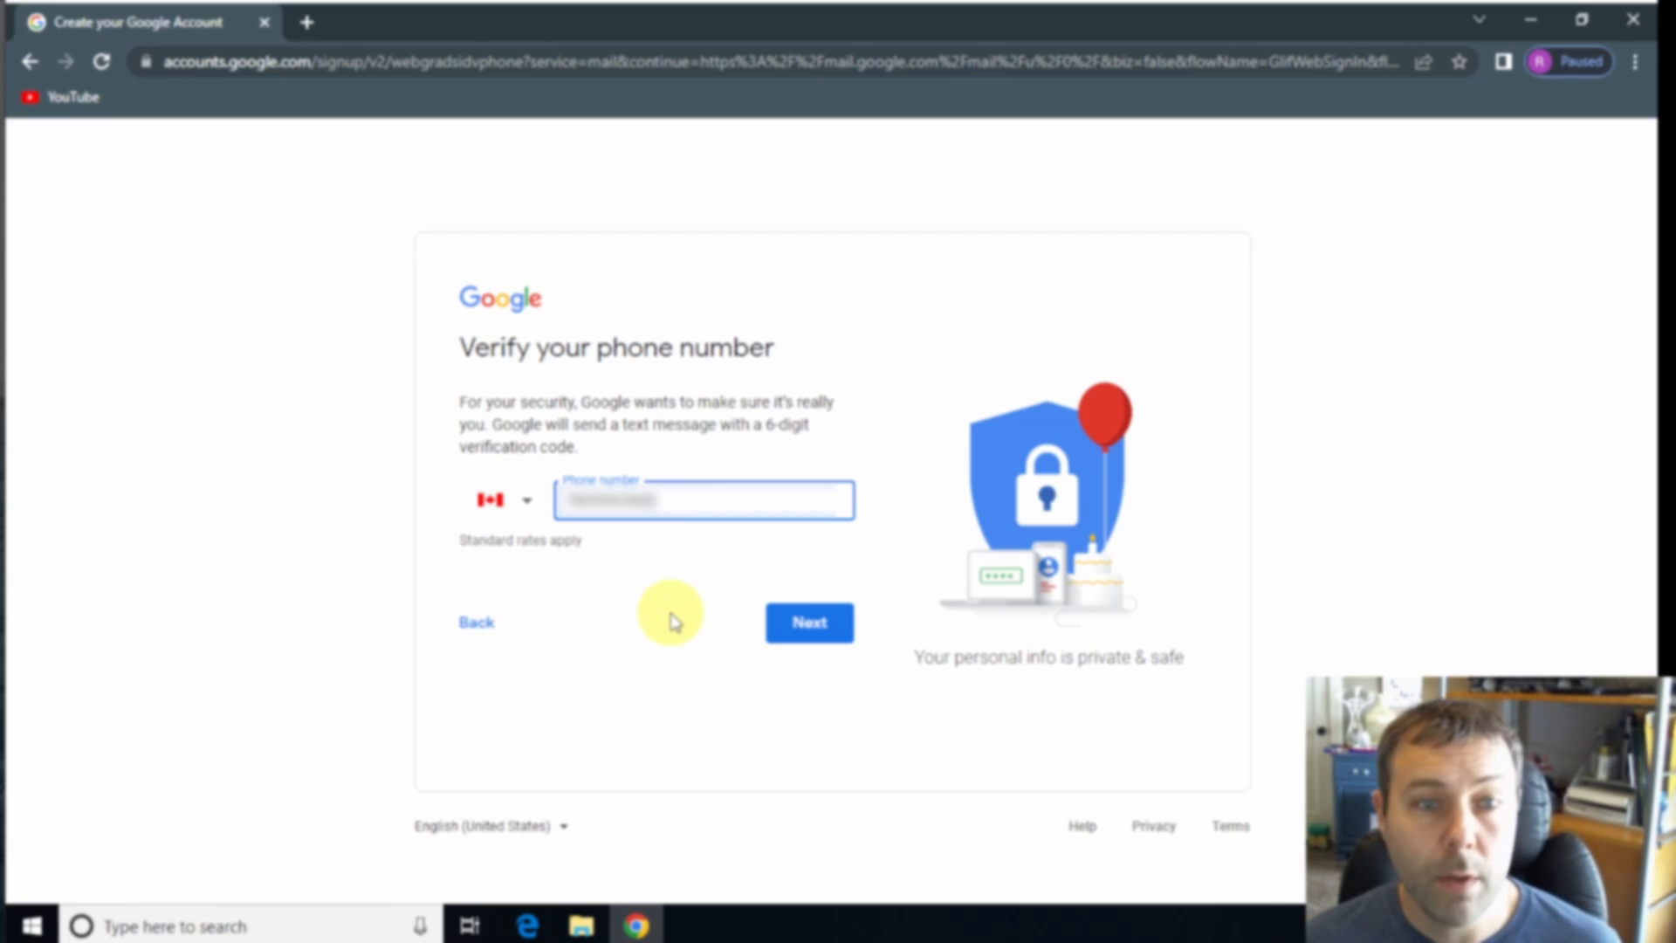
pyautogui.click(801, 626)
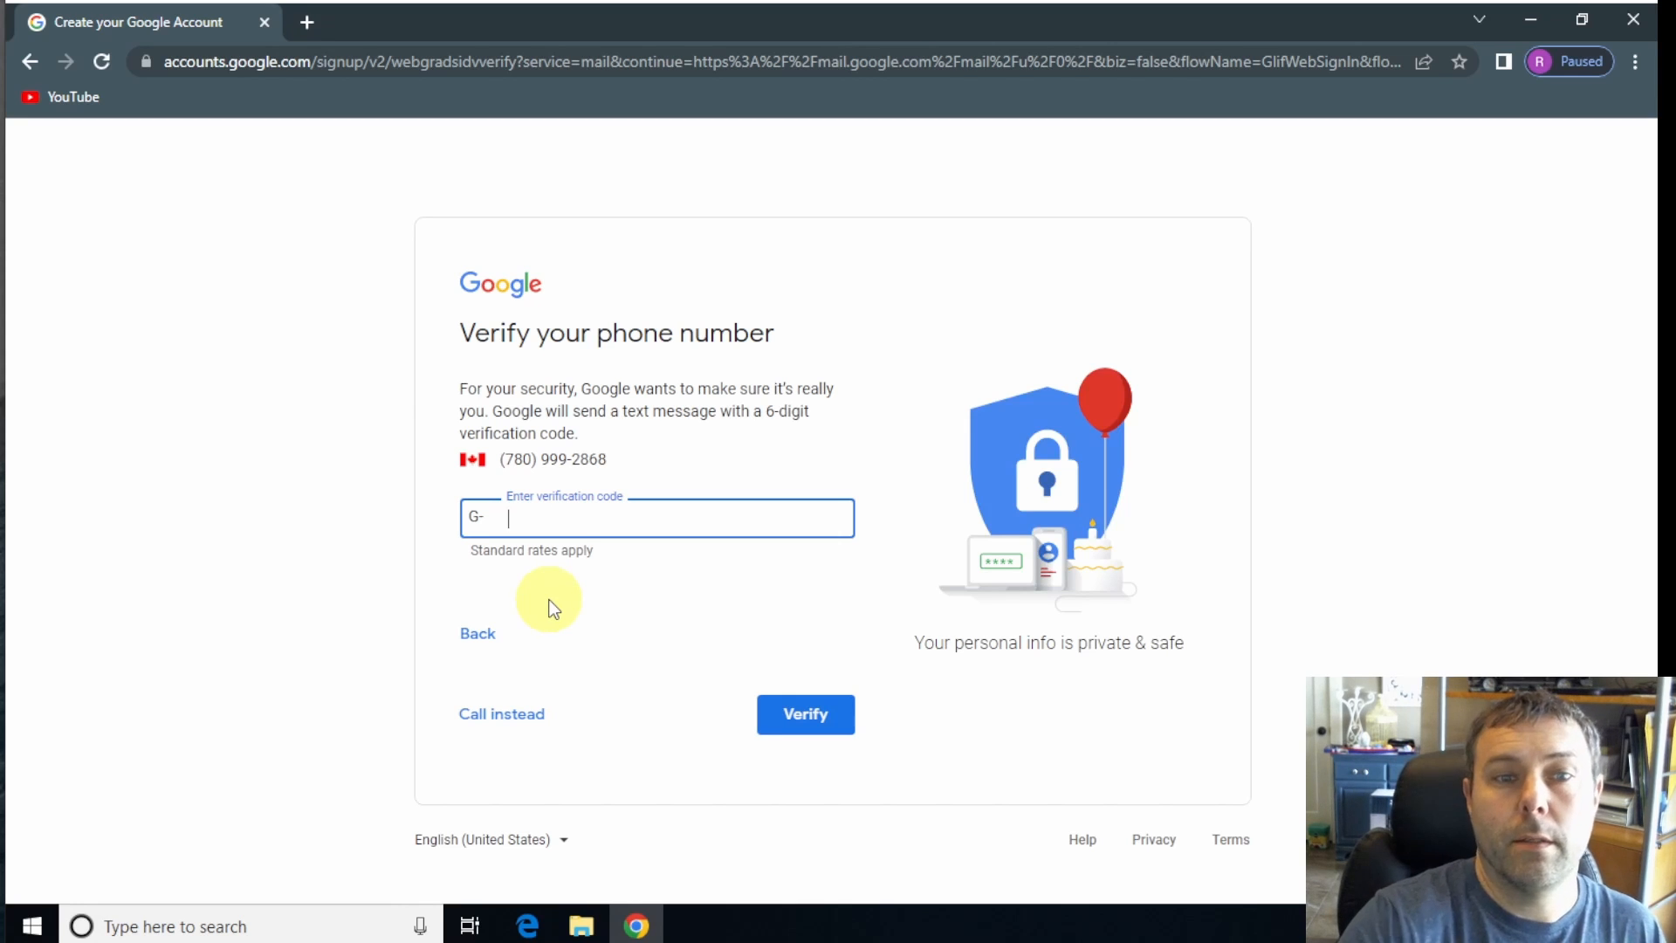
# Enter the texted six-digit verification code and verify it.
pyautogui.click(559, 521)
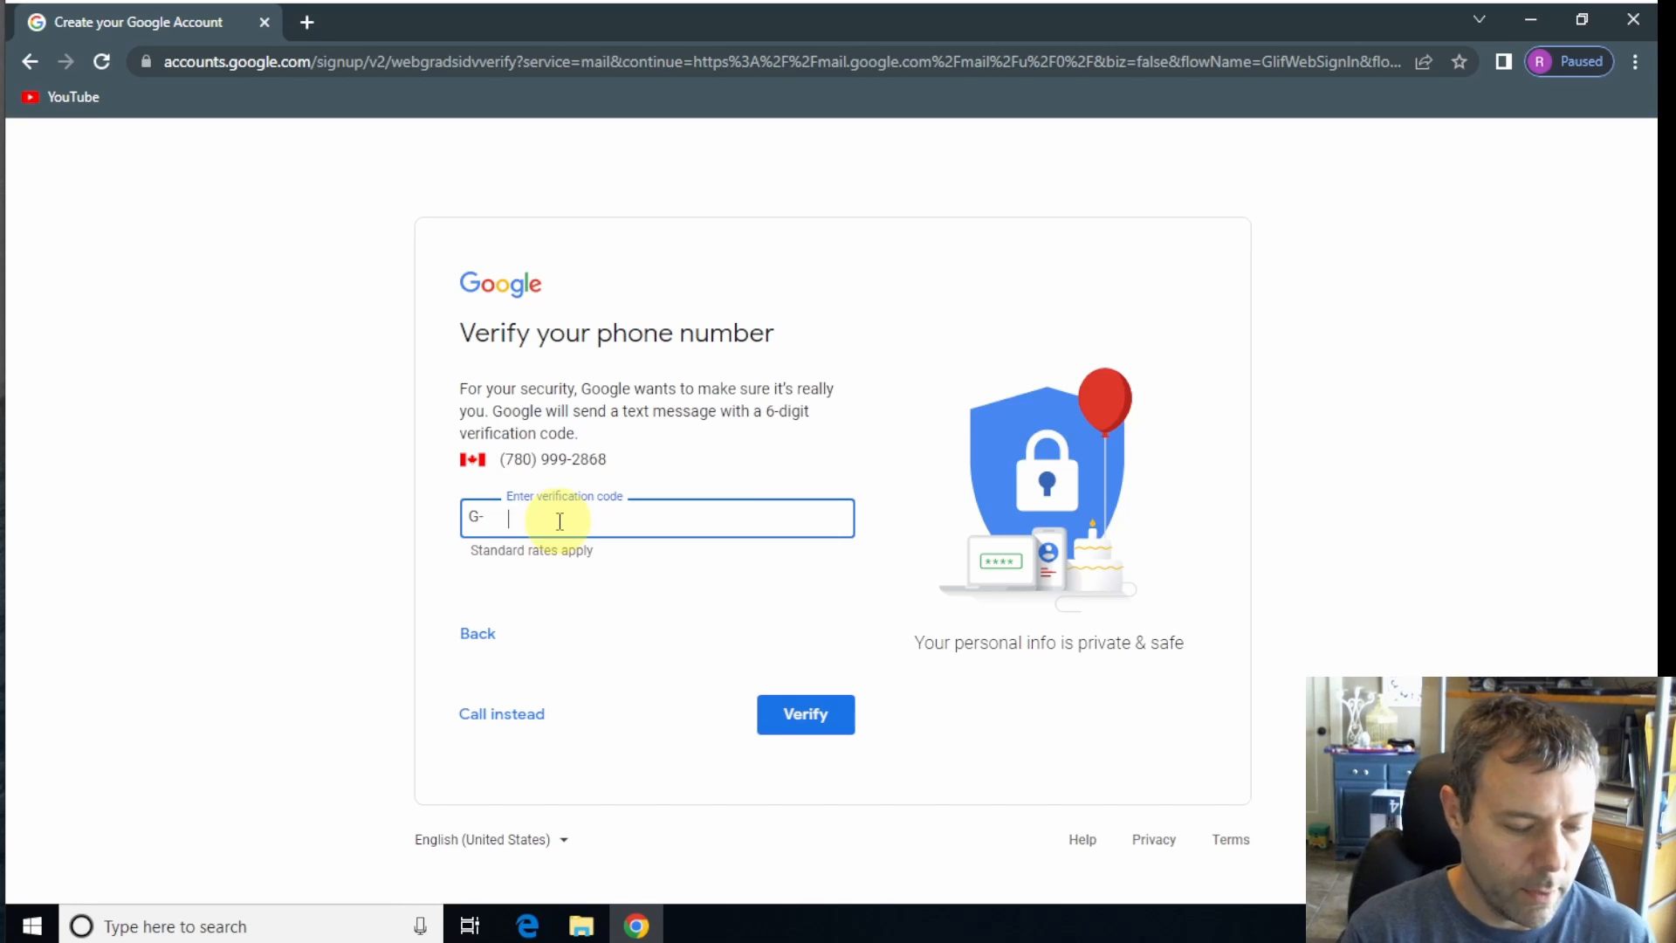
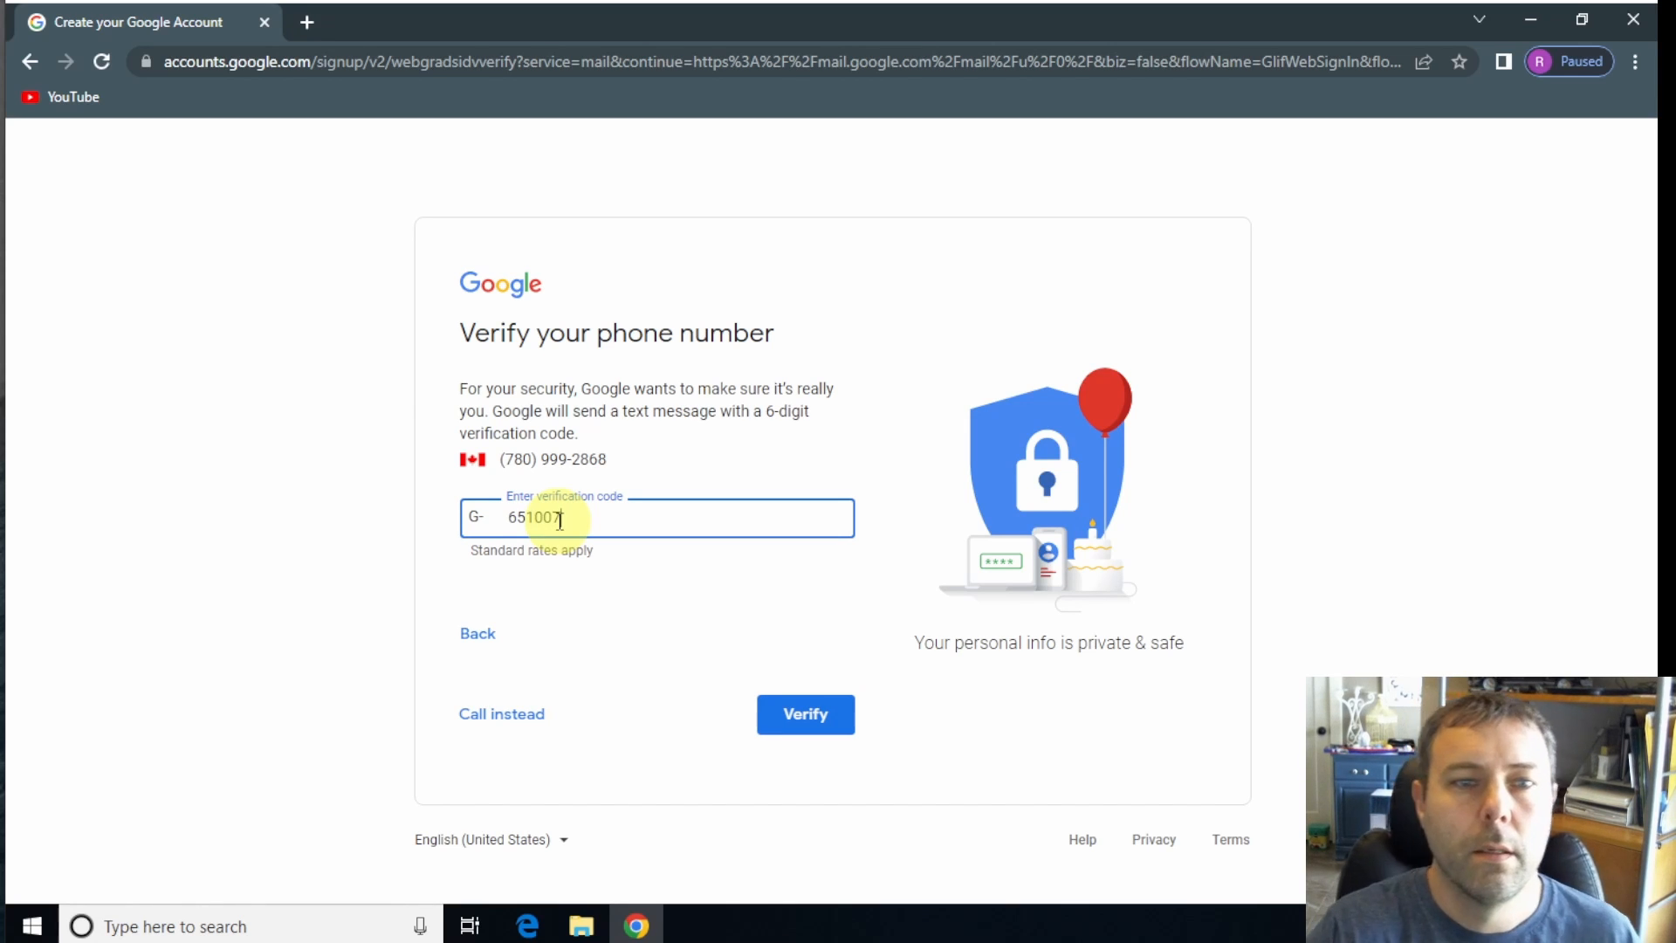
pyautogui.click(778, 724)
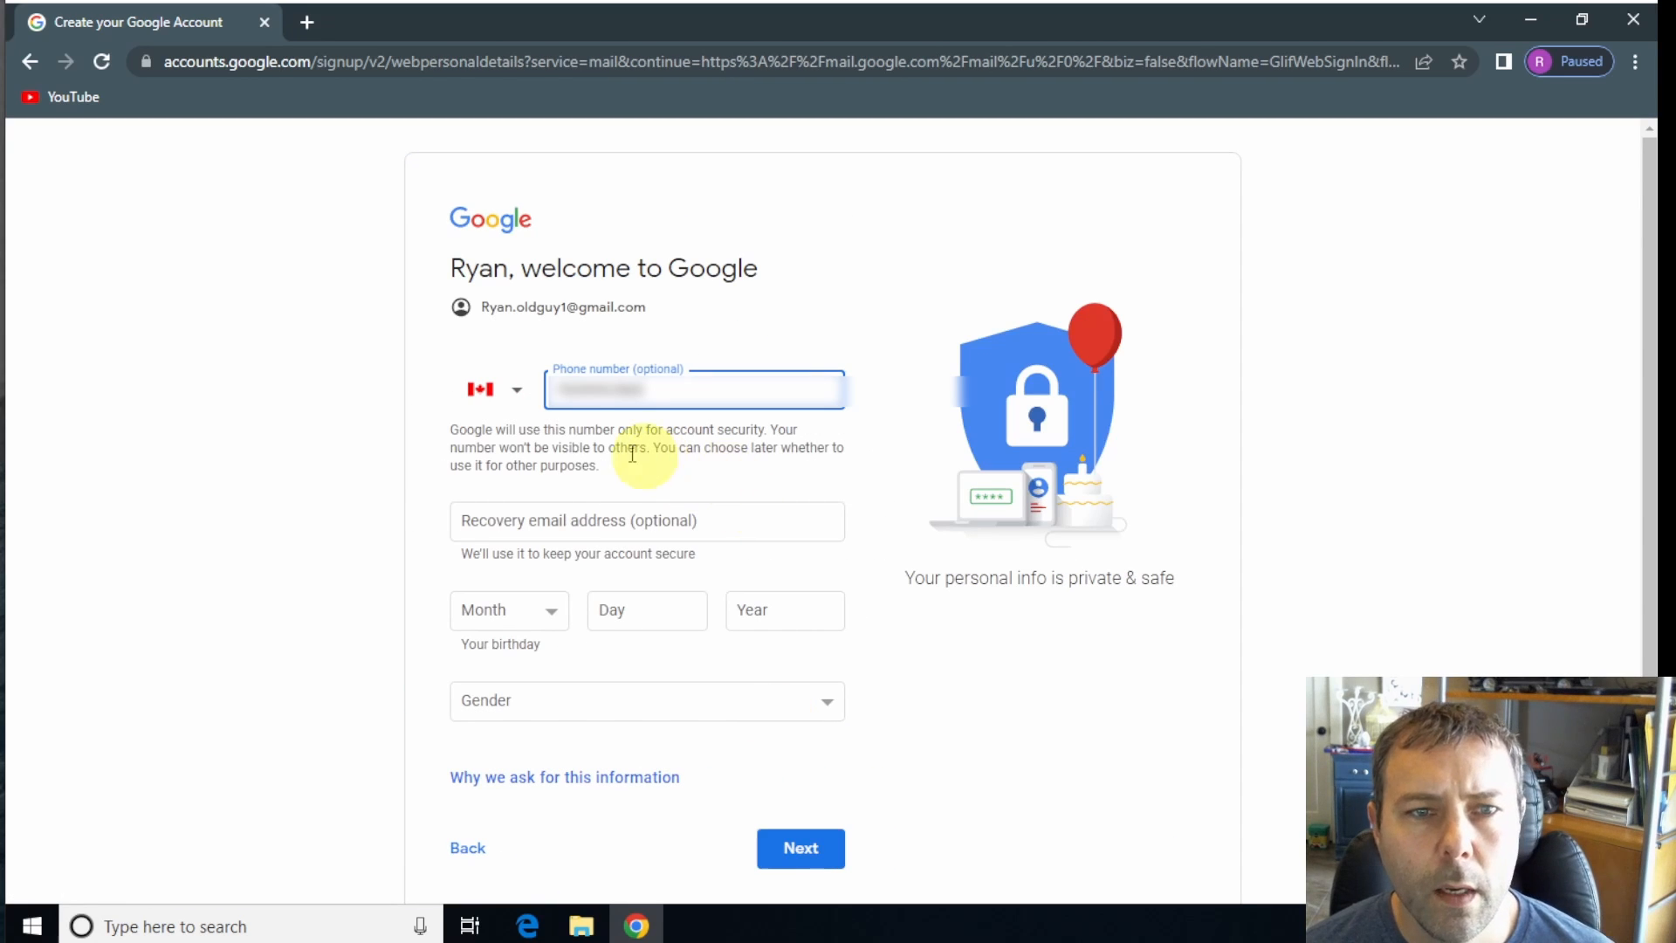
# Enter birthday January 1, 1980 and gender Male, leave recovery email blank, and submit.
pyautogui.click(563, 526)
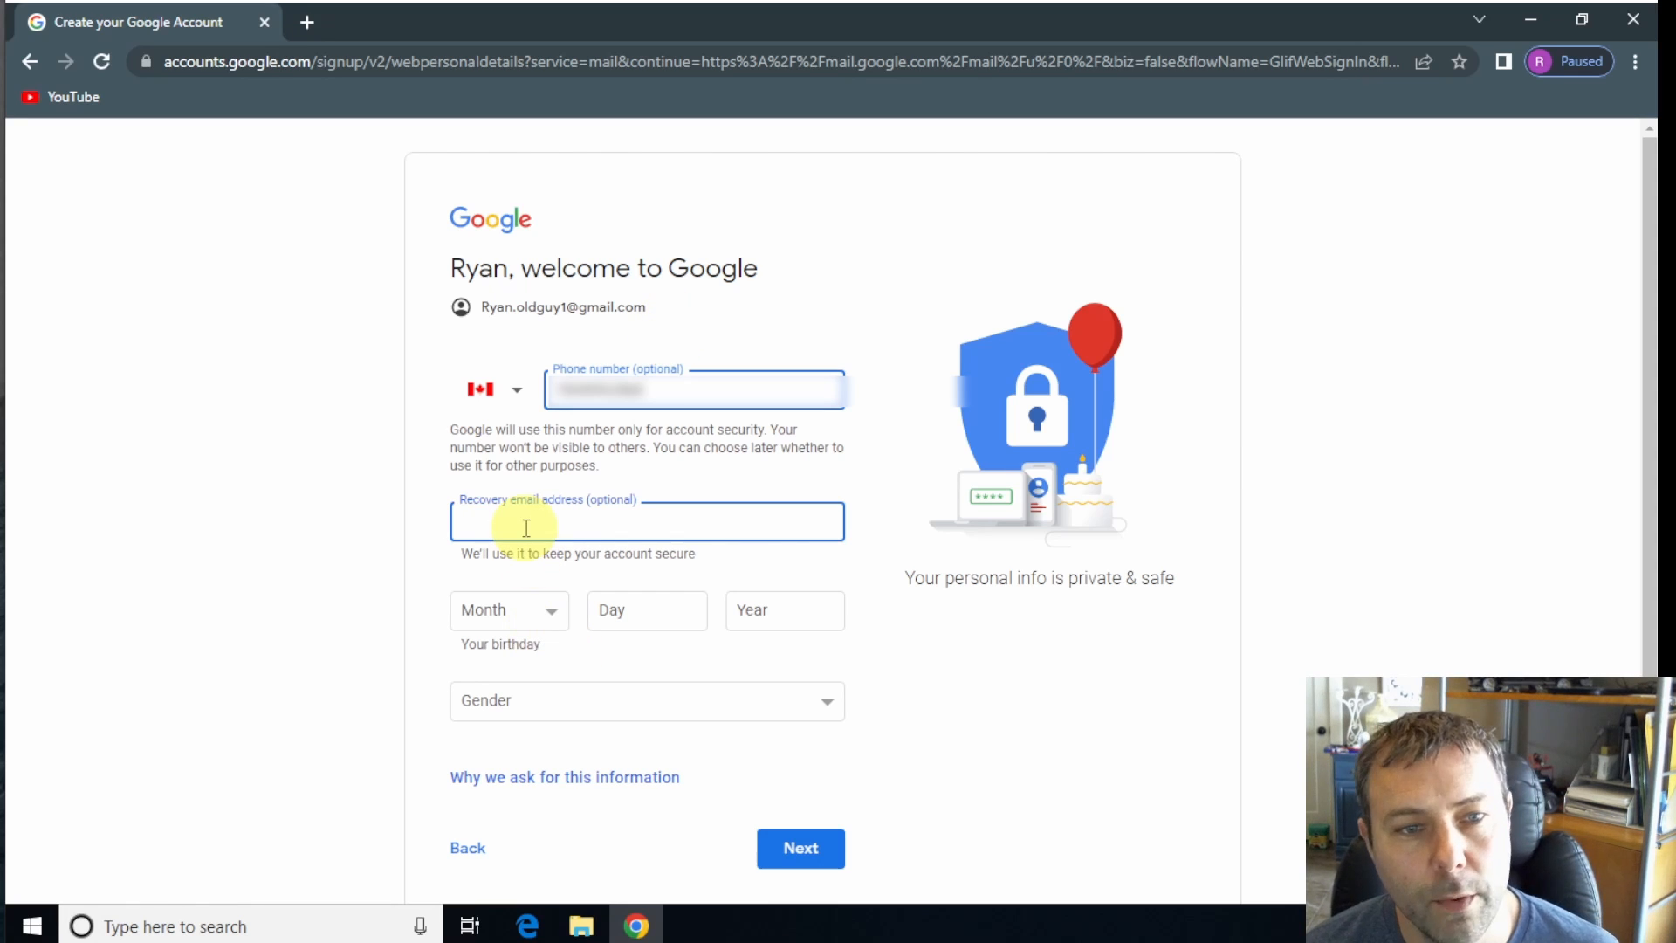
pyautogui.click(516, 608)
pyautogui.click(487, 640)
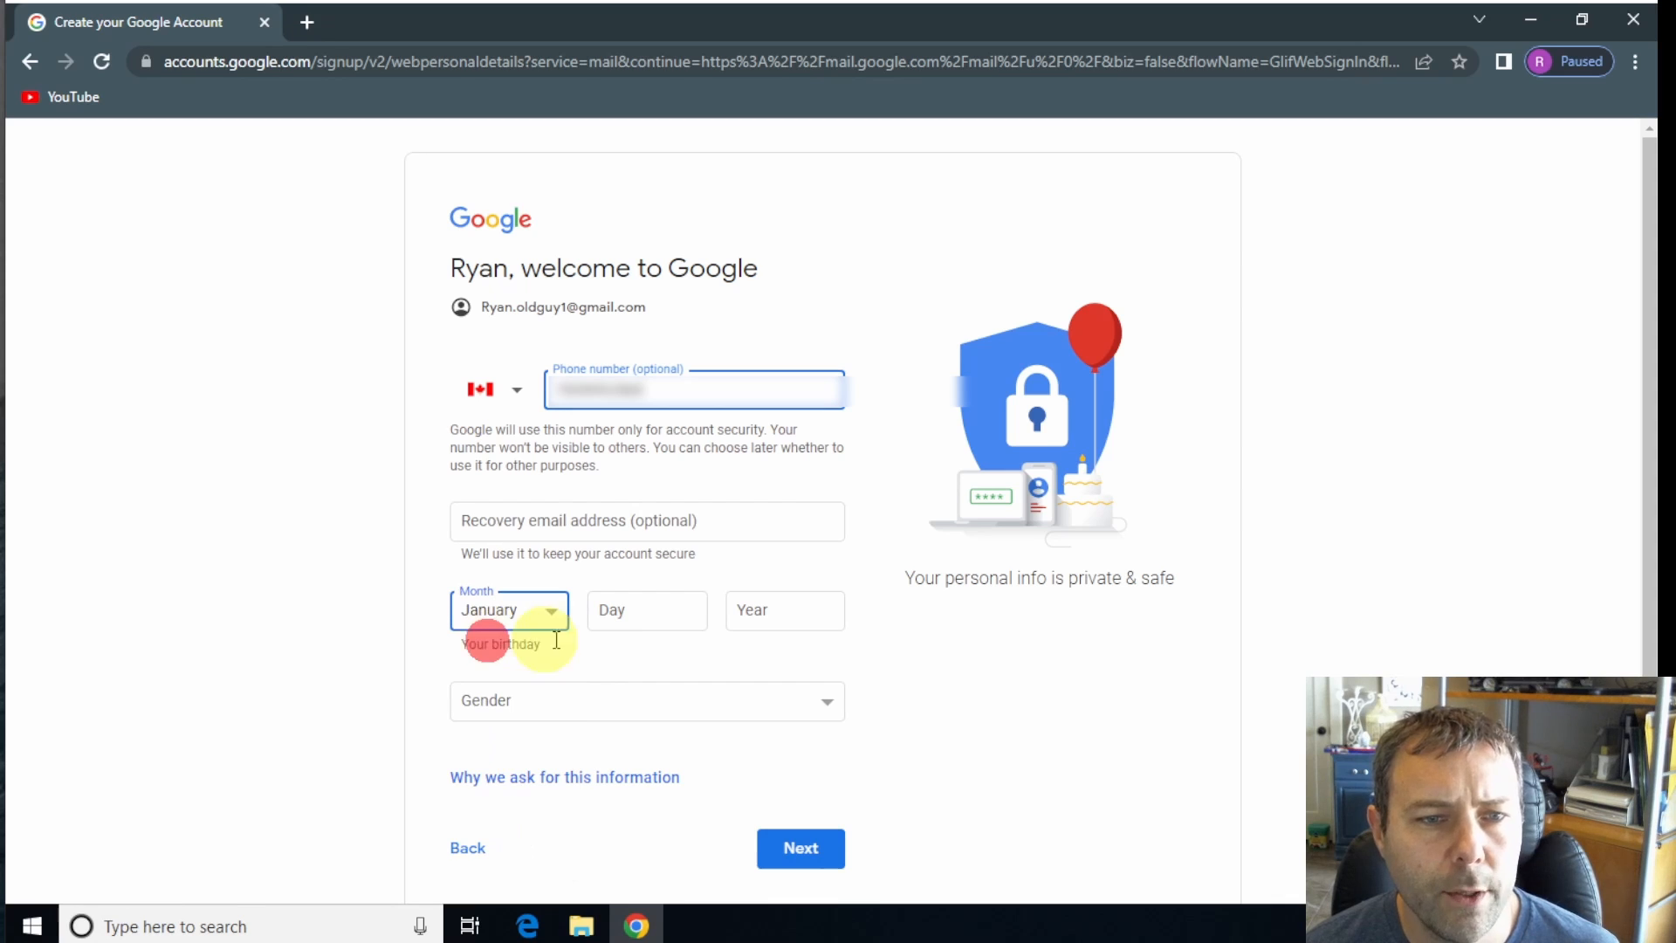
pyautogui.click(629, 616)
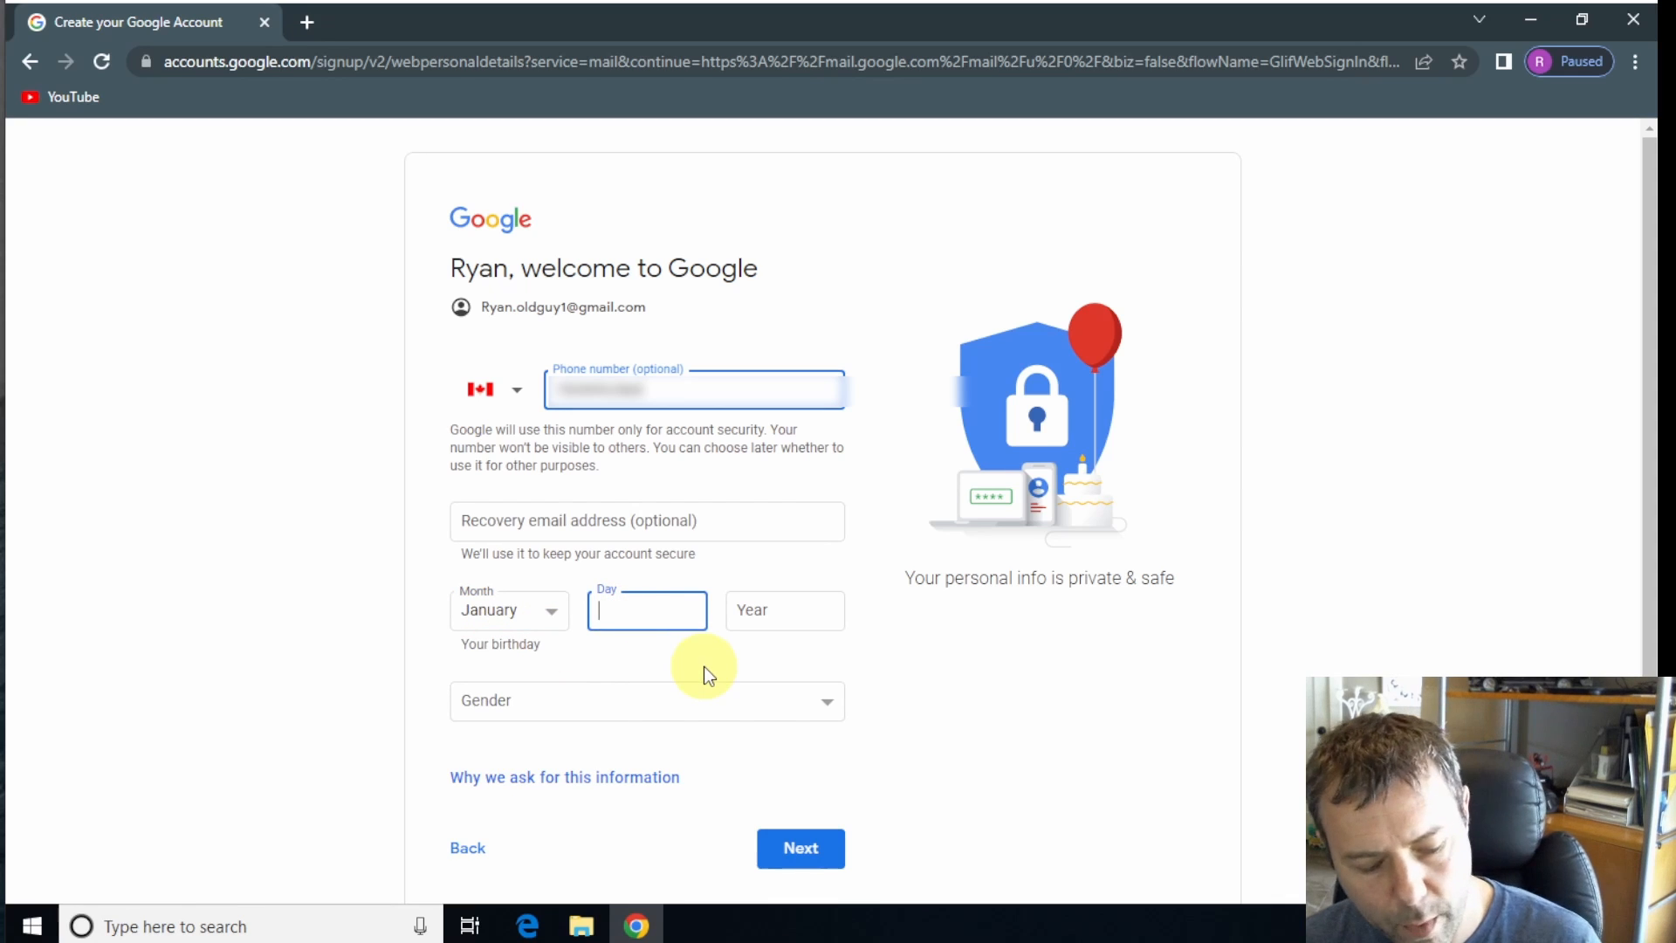
pyautogui.write('1')
pyautogui.press('Tab')
pyautogui.click(779, 612)
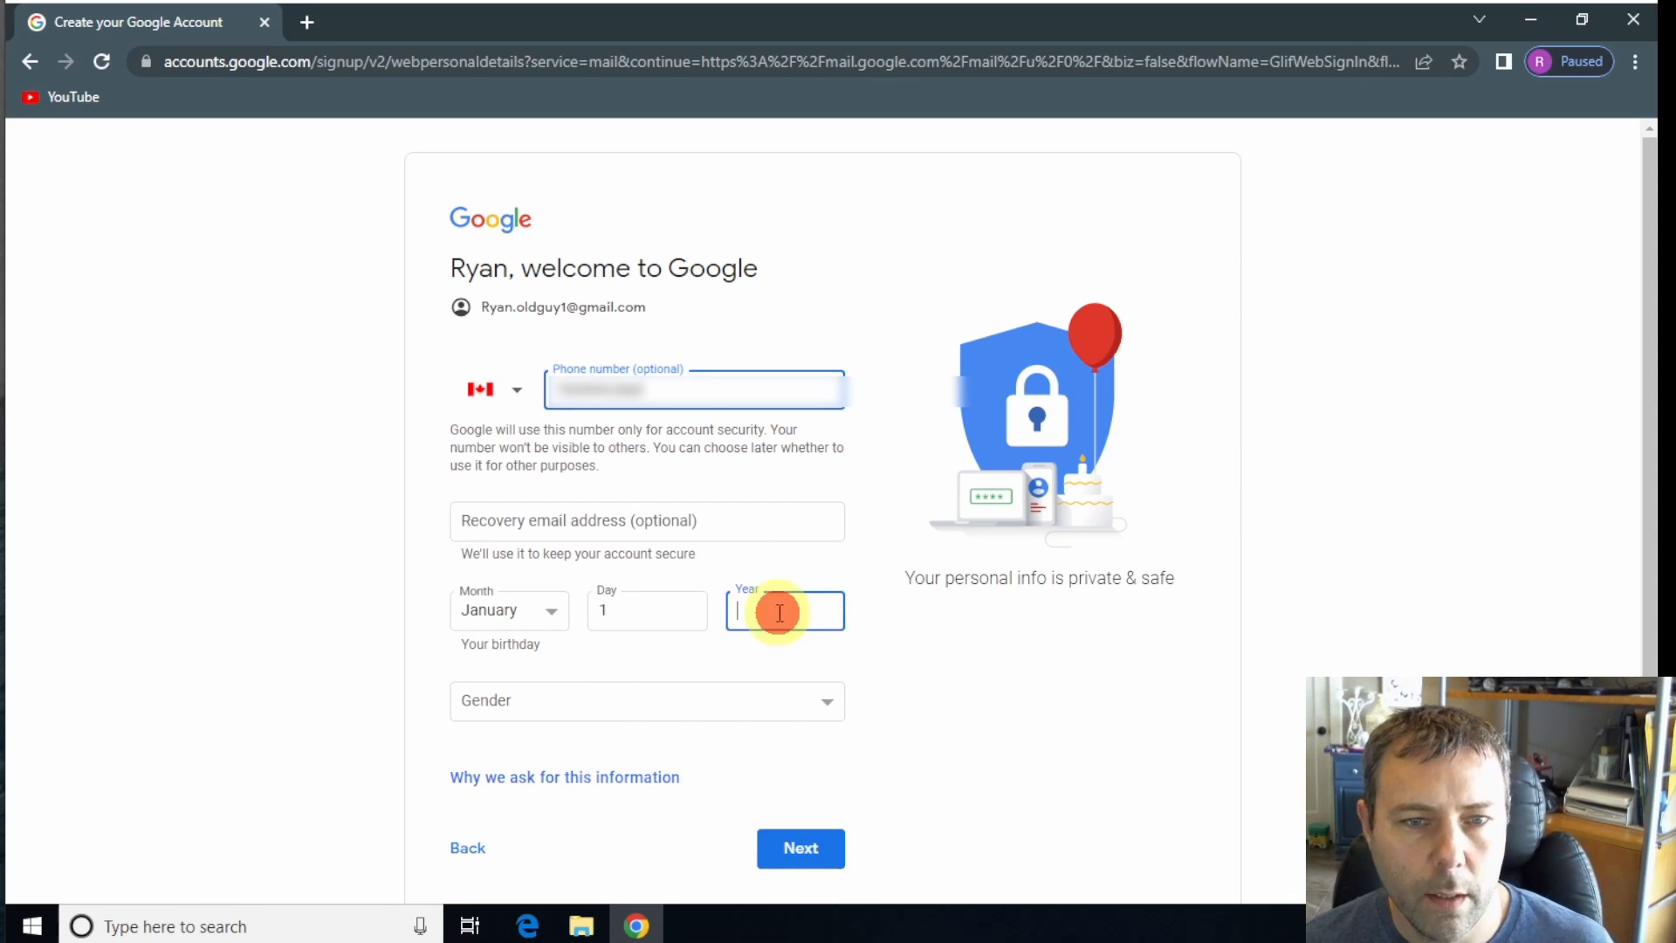
pyautogui.write('1980')
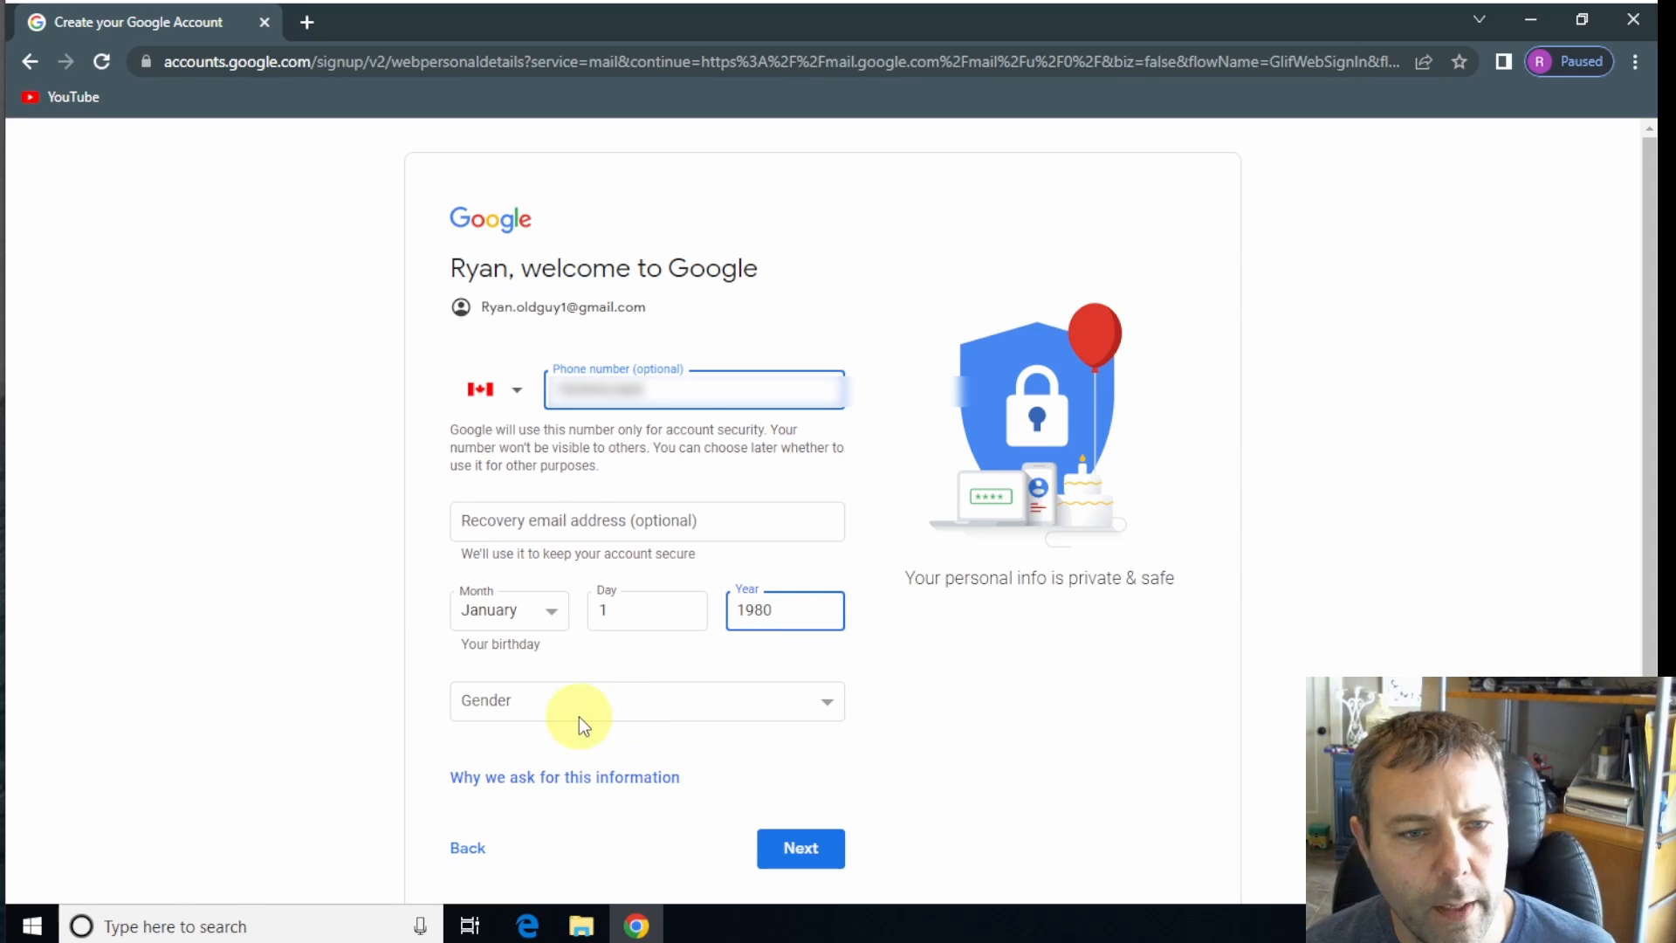
pyautogui.click(559, 705)
pyautogui.click(497, 750)
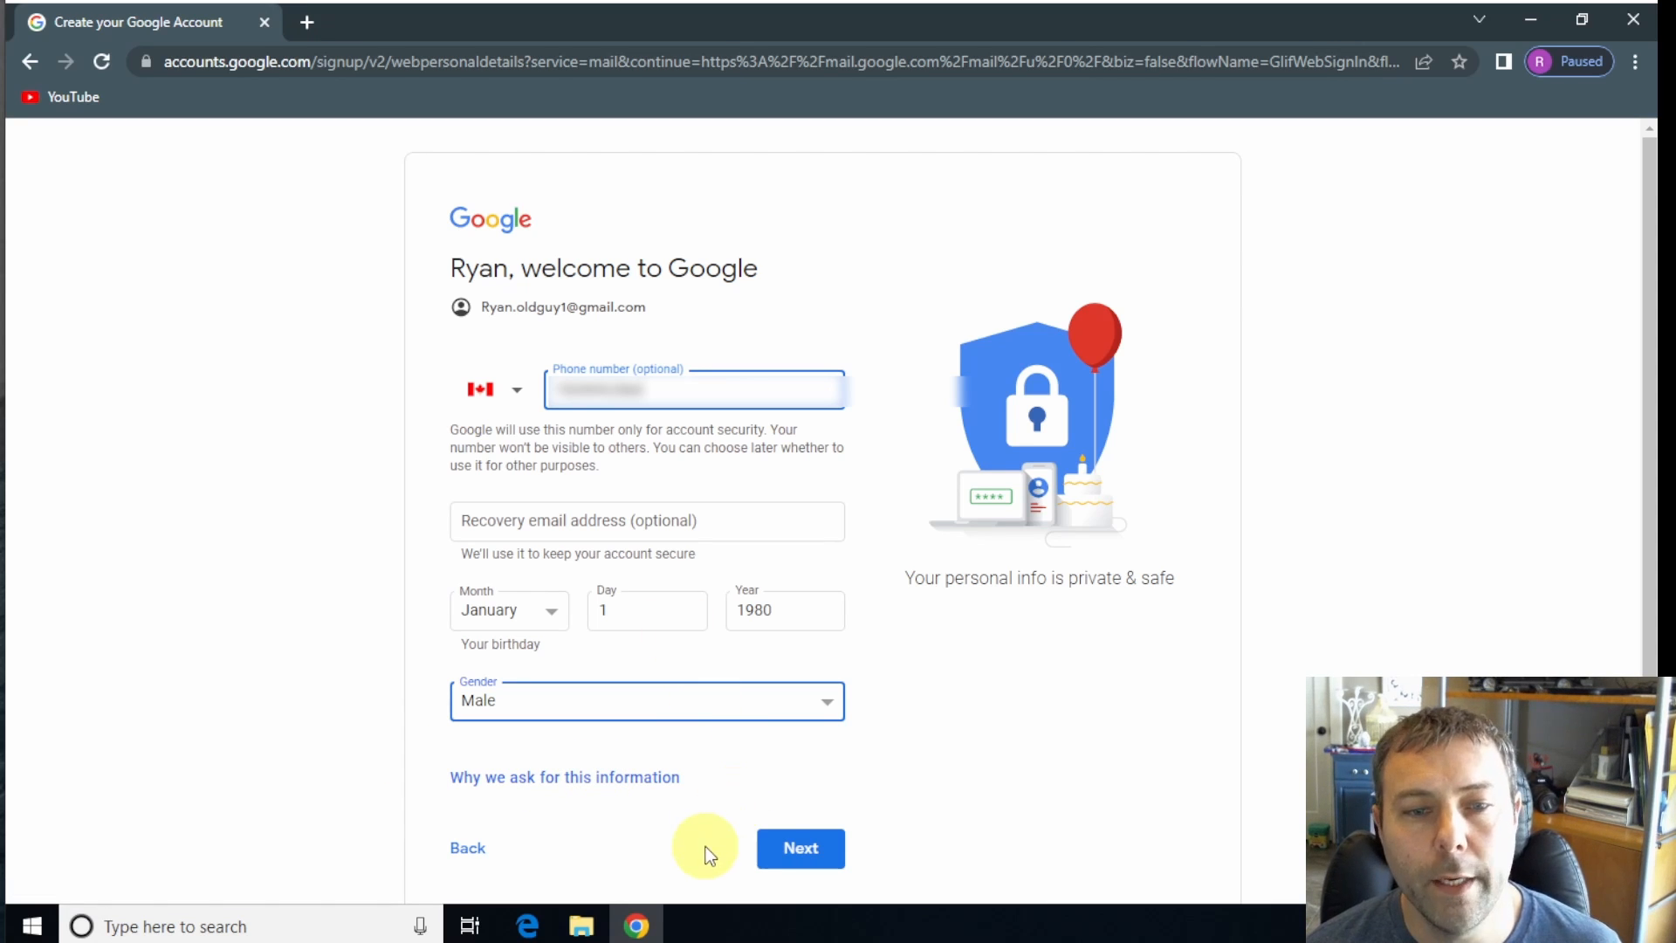
pyautogui.click(773, 851)
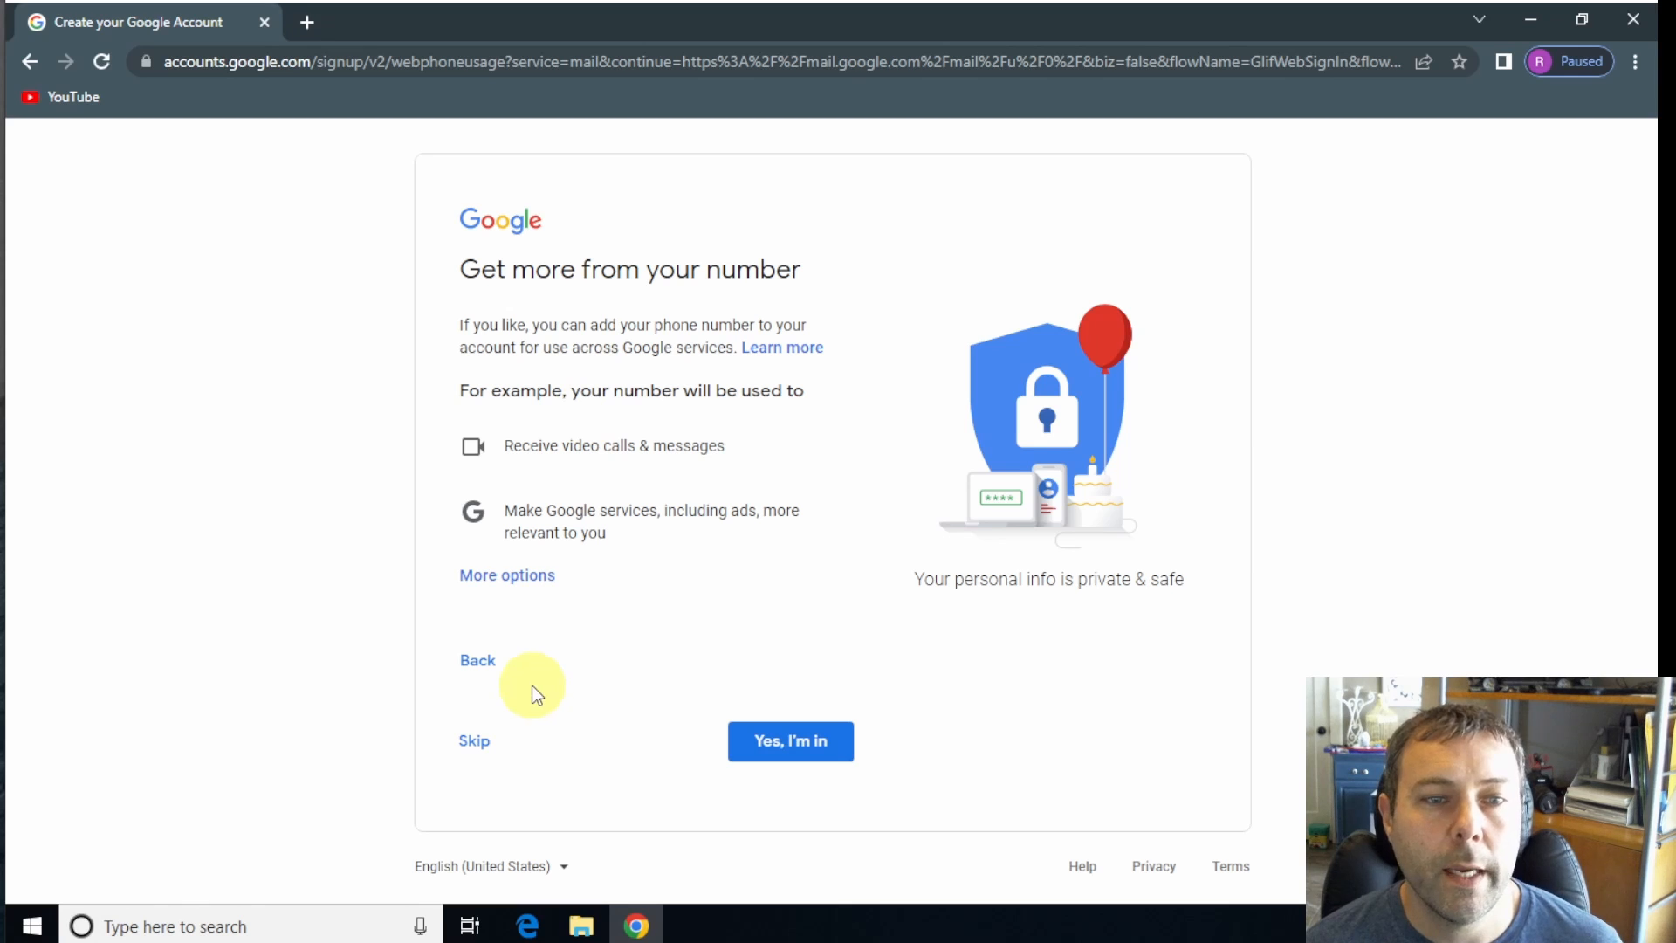
# Skip extra phone number uses and agree to the Privacy and Terms.
pyautogui.click(473, 737)
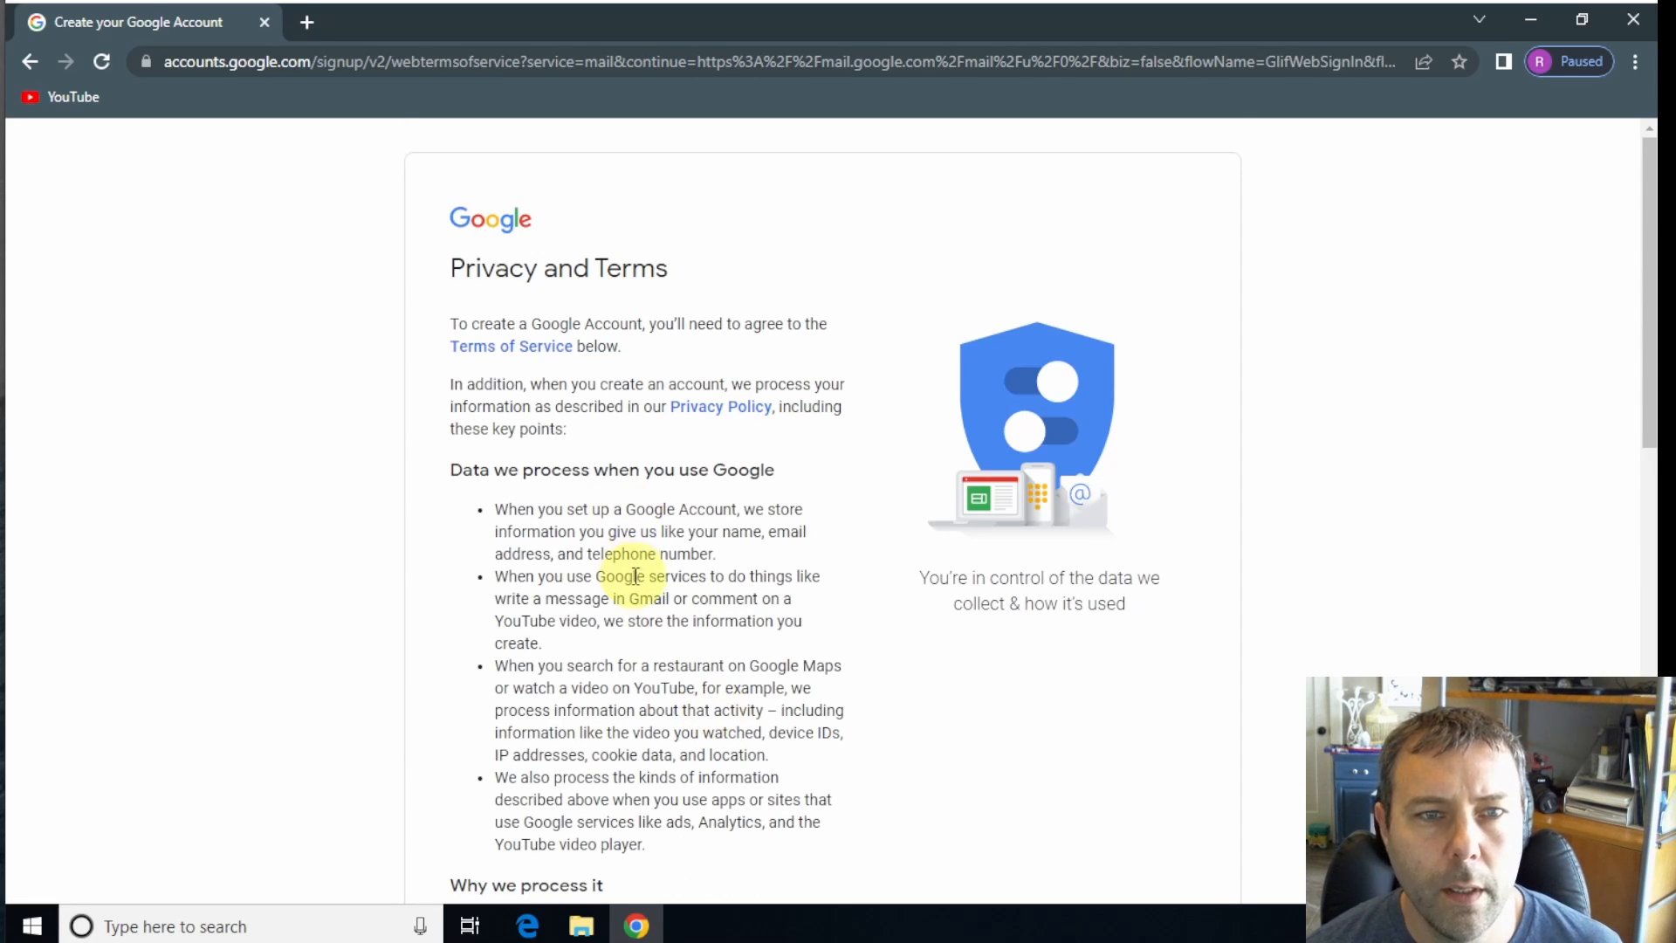
pyautogui.scroll(-10, 635, 576)
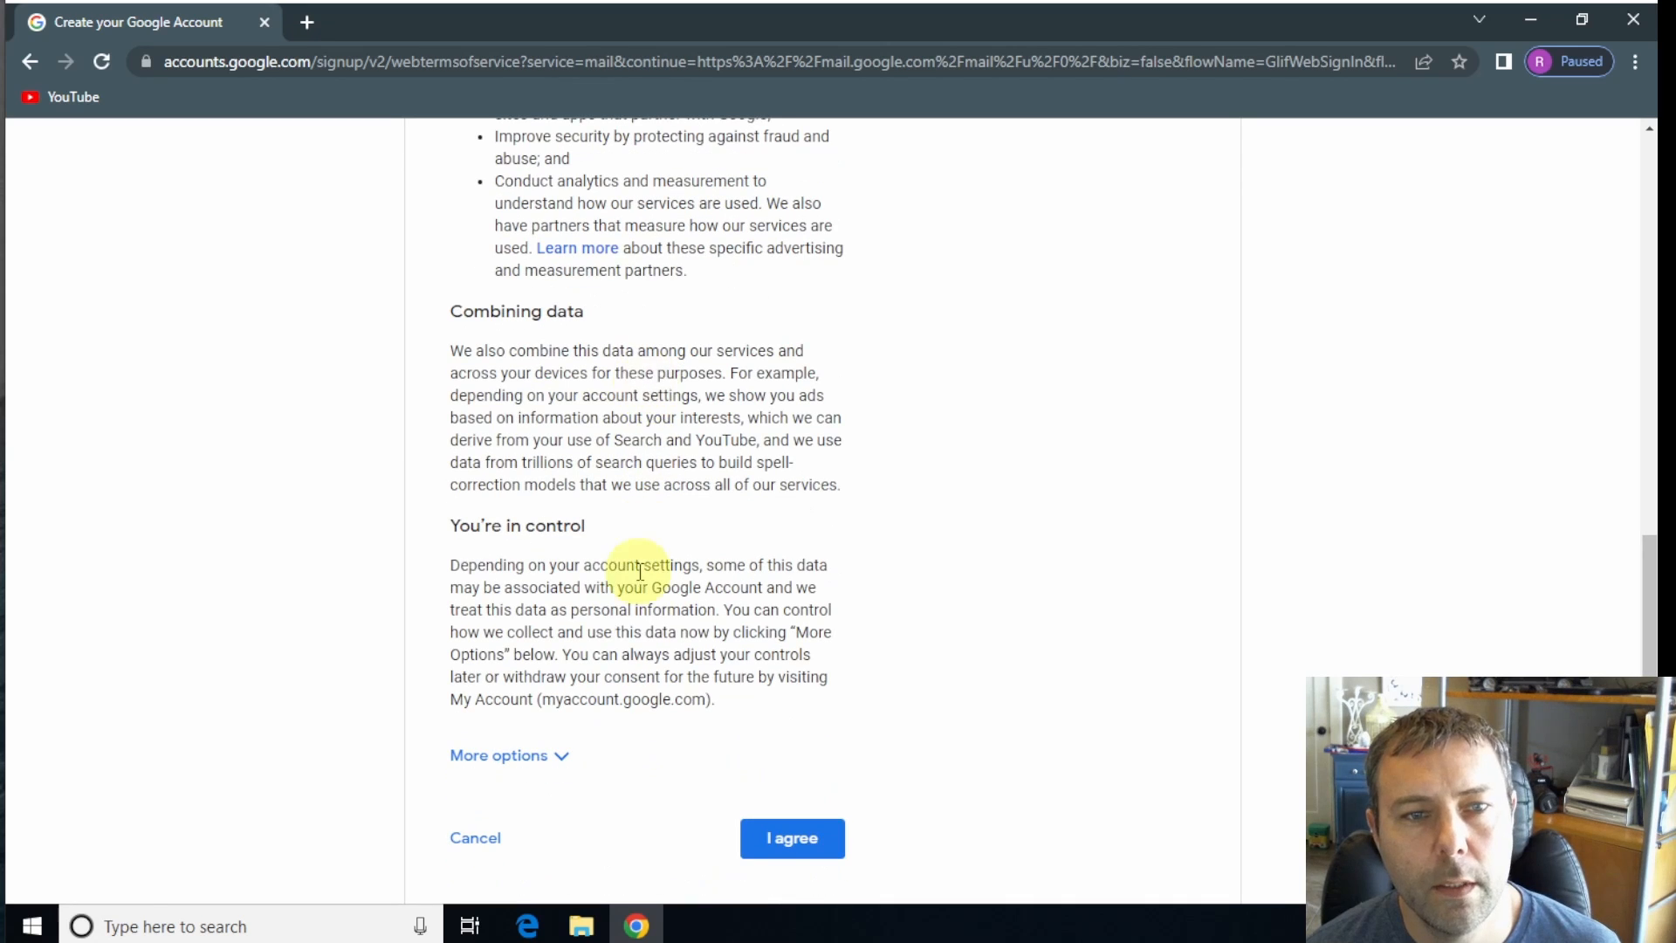
pyautogui.scroll(-2, 602, 664)
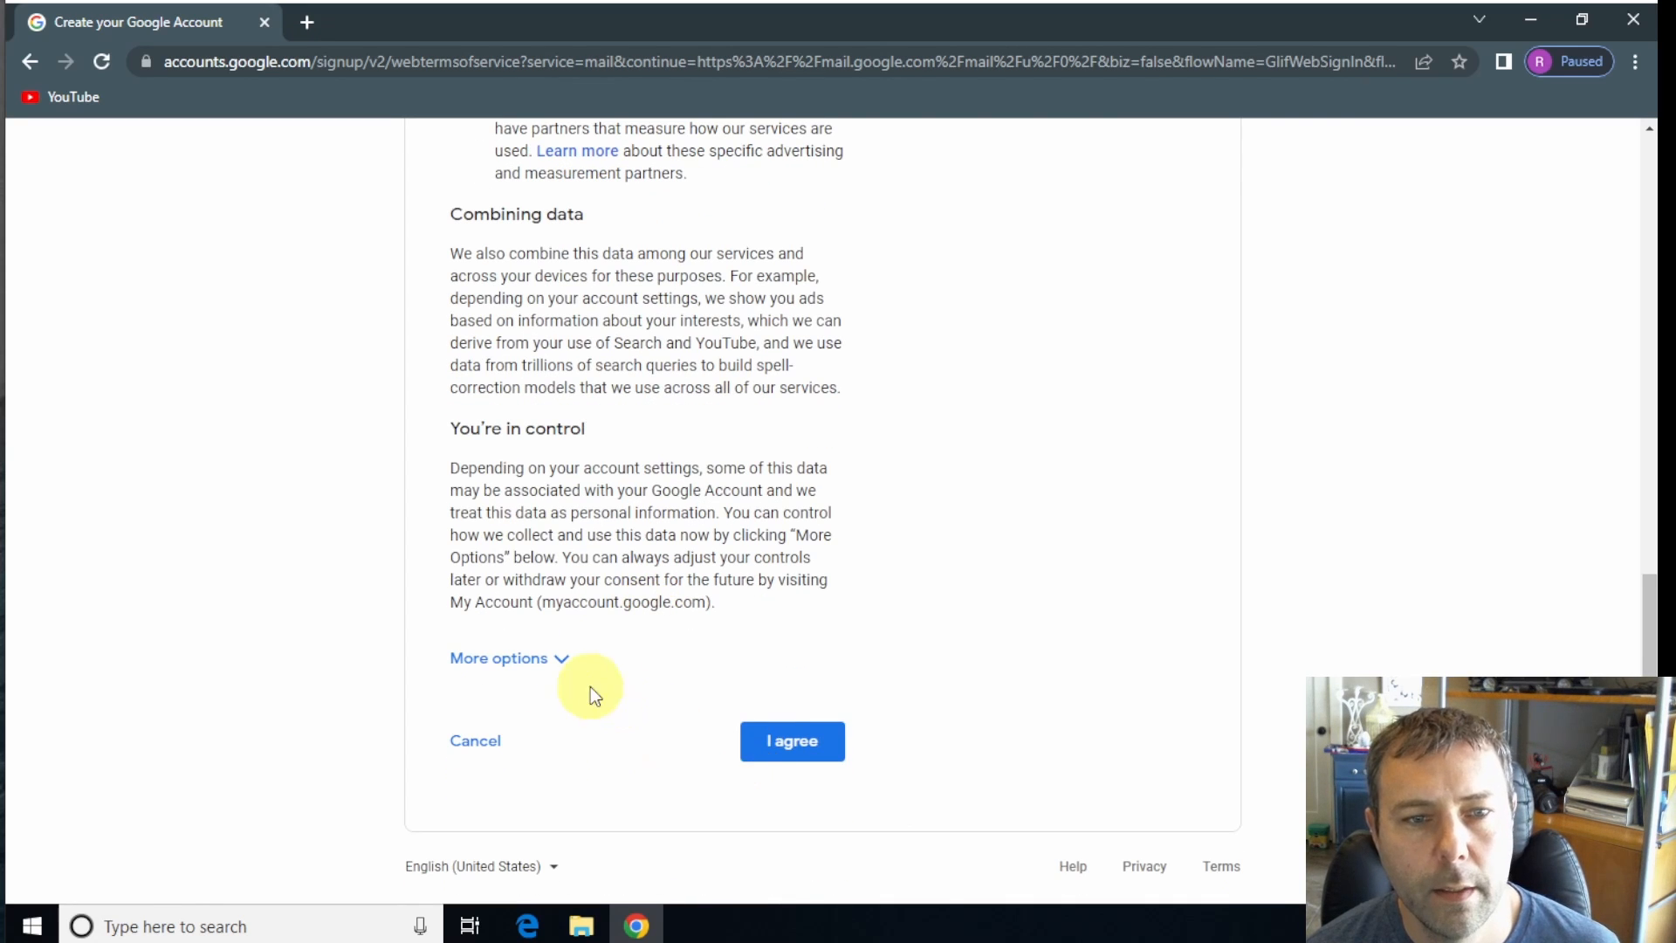
pyautogui.click(772, 744)
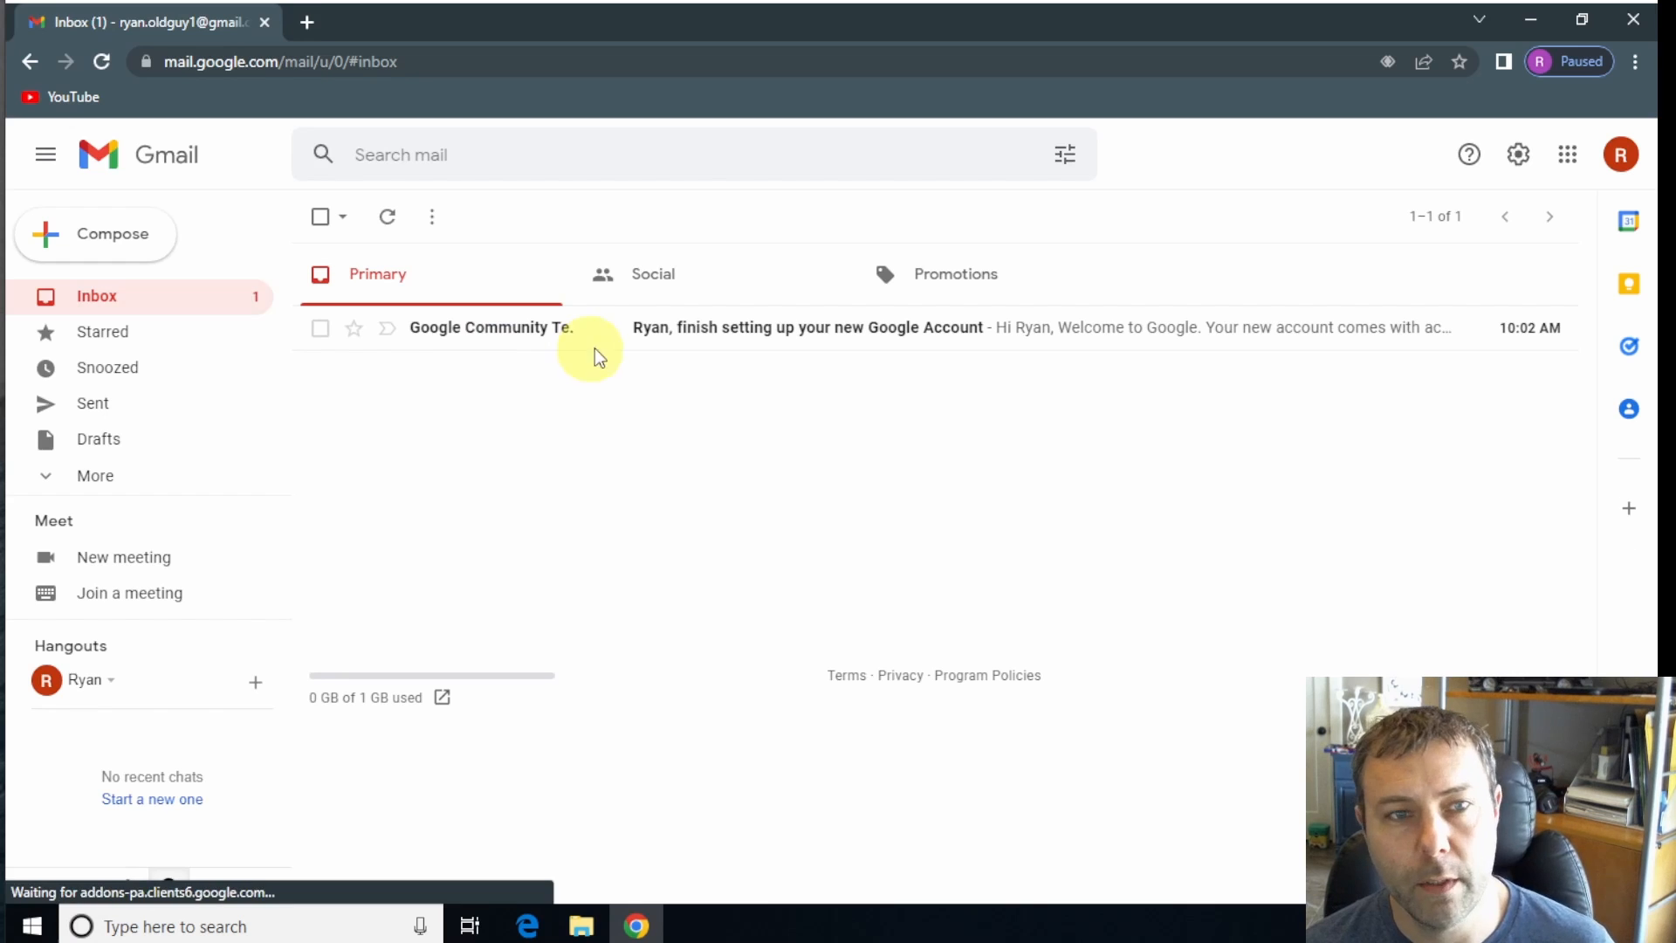
# Open the Google Community Team welcome email and choose 'Yes, keep me updated'.
pyautogui.click(687, 334)
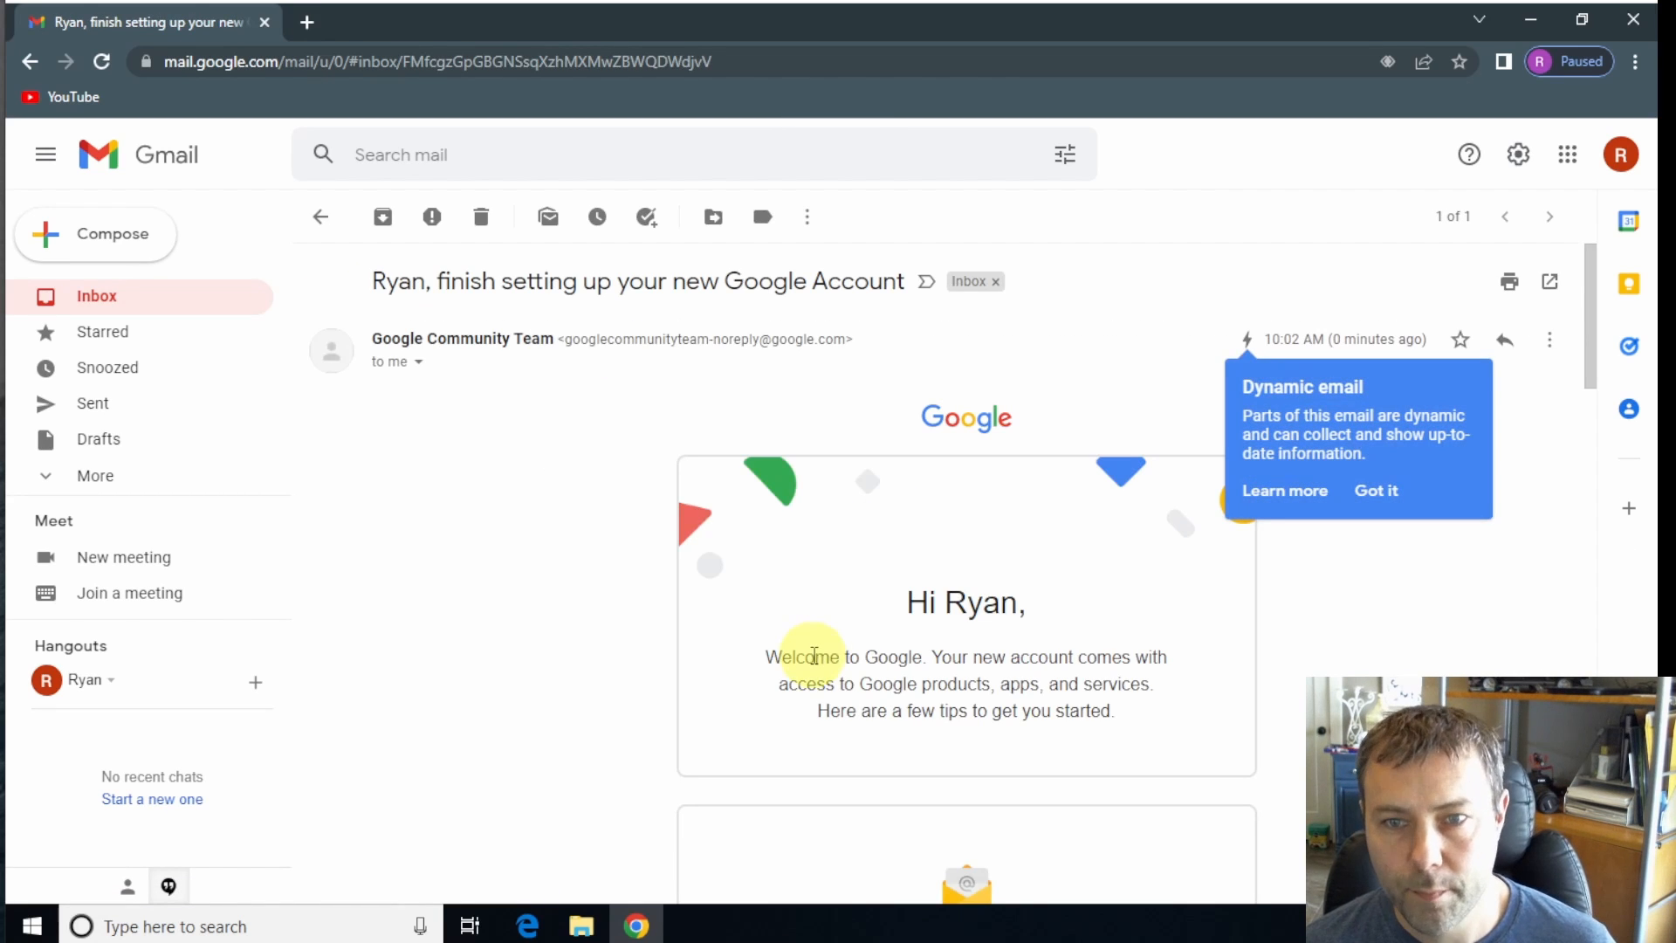
pyautogui.scroll(-2, 777, 671)
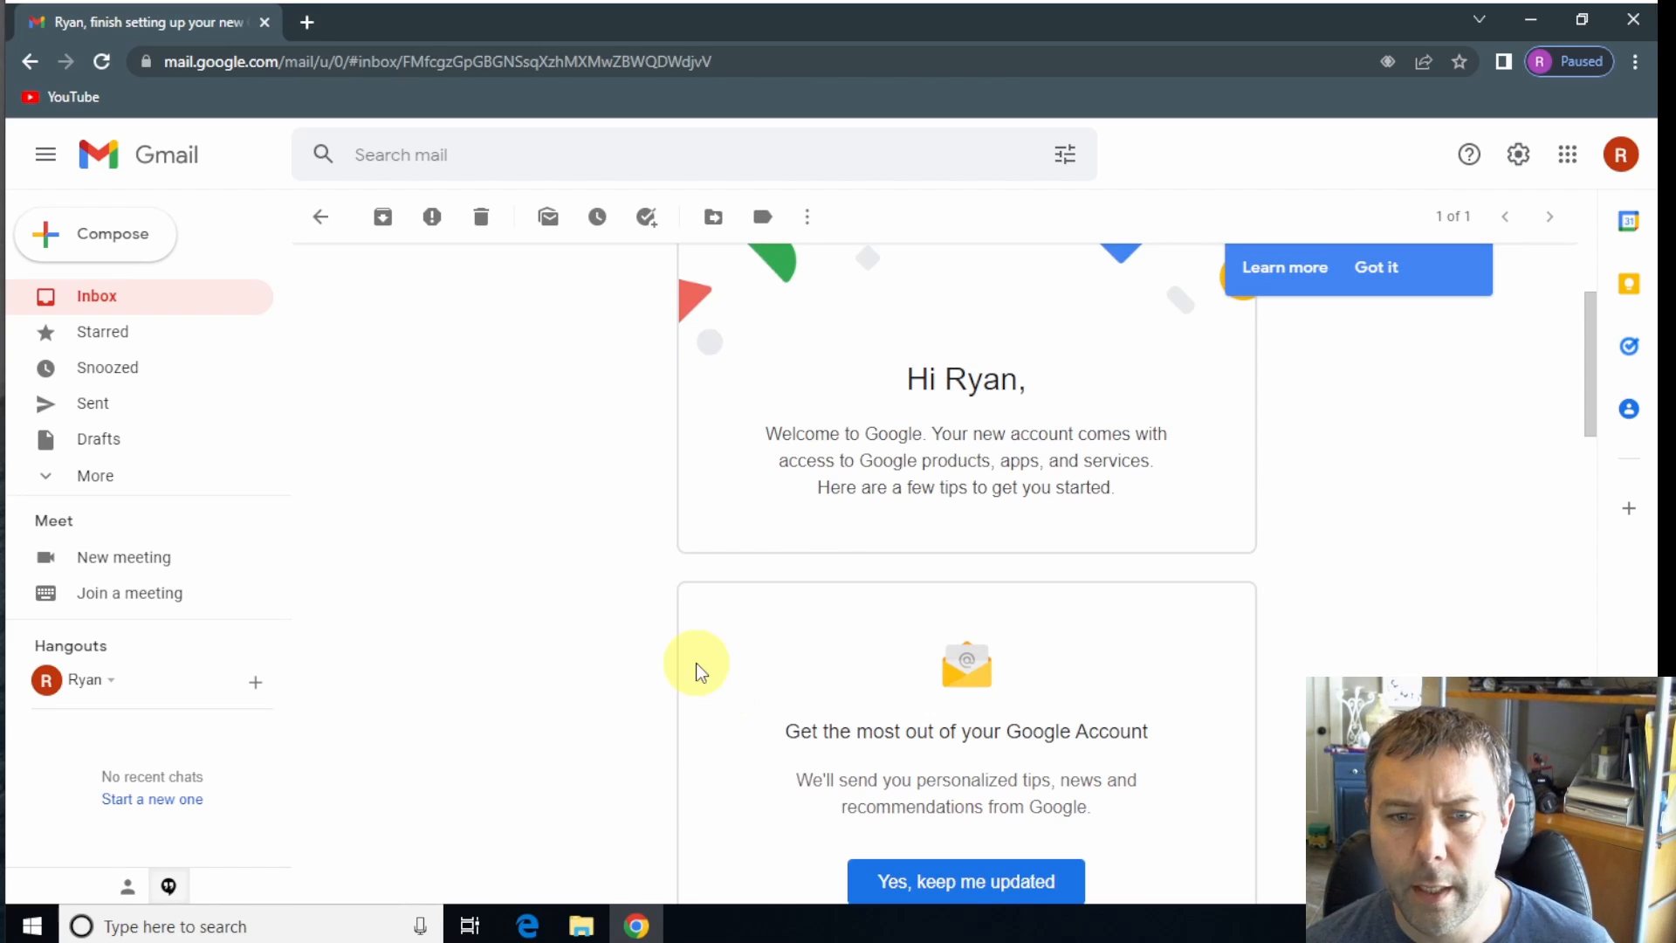
pyautogui.scroll(-2, 646, 655)
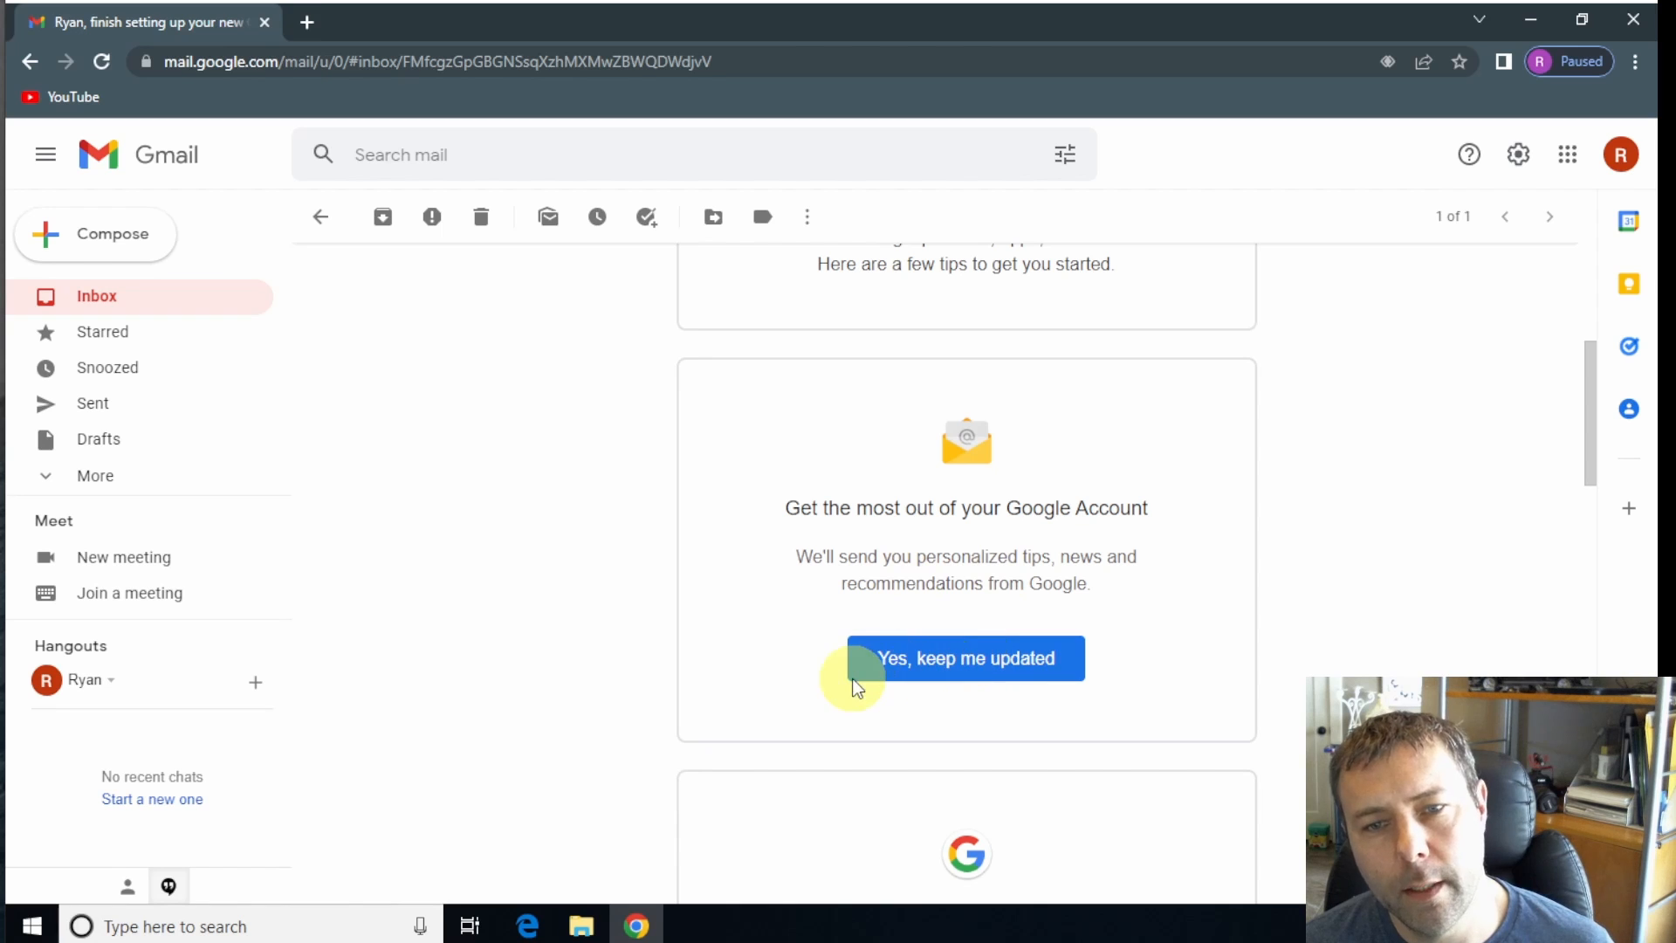
pyautogui.scroll(-3, 819, 688)
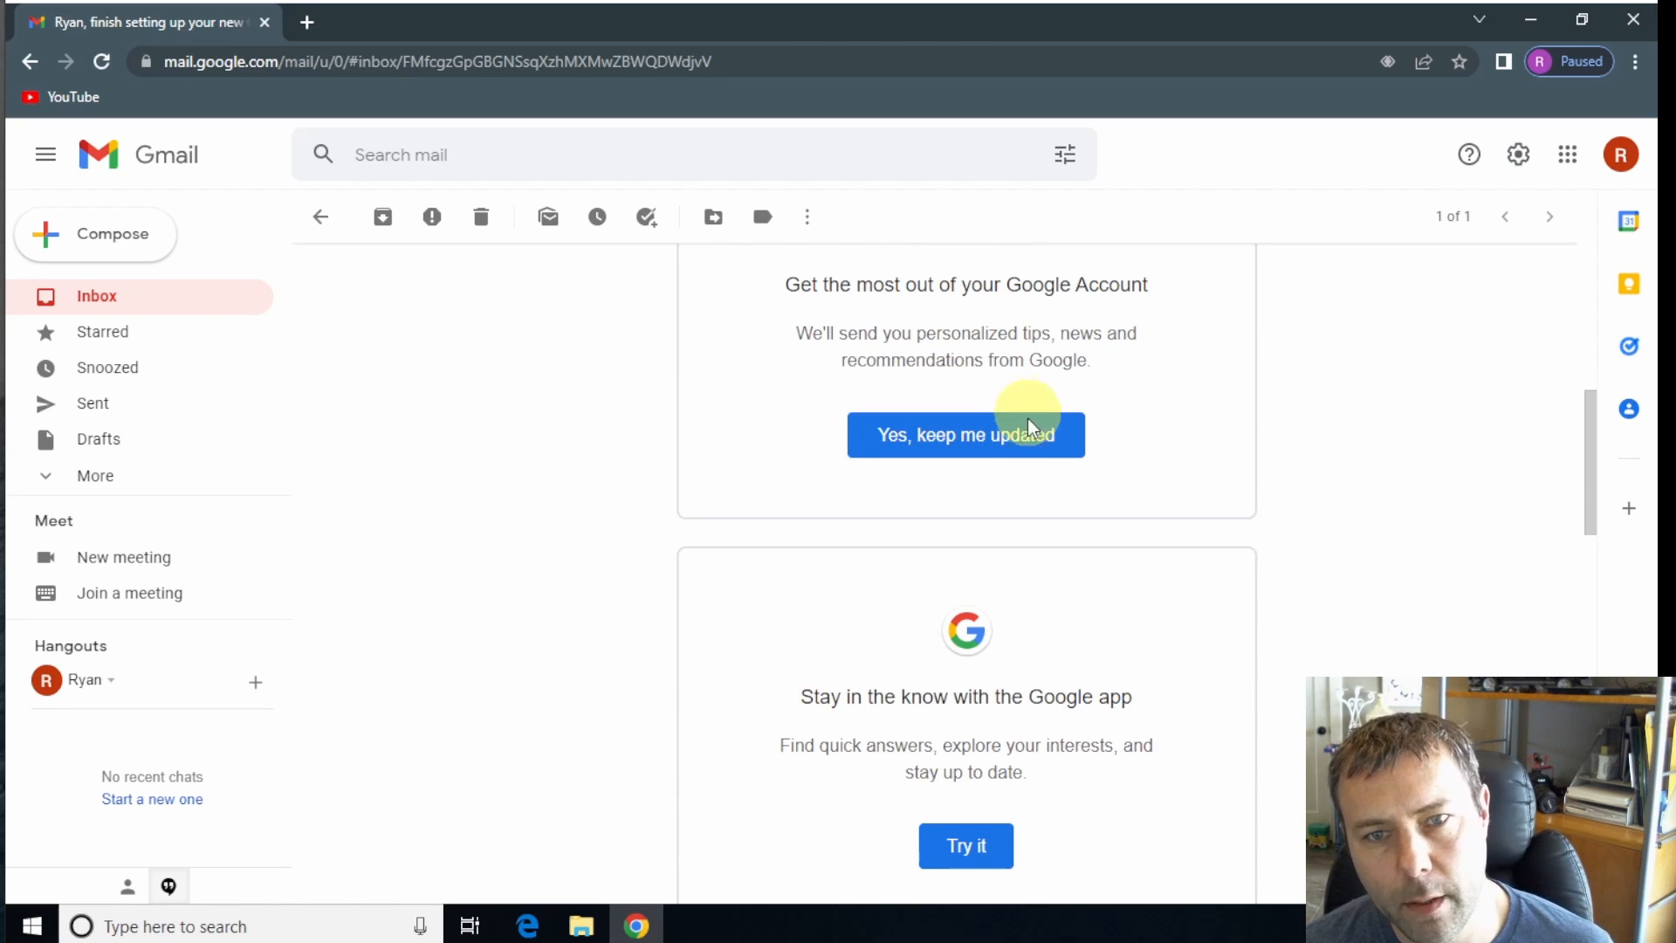
pyautogui.click(1011, 440)
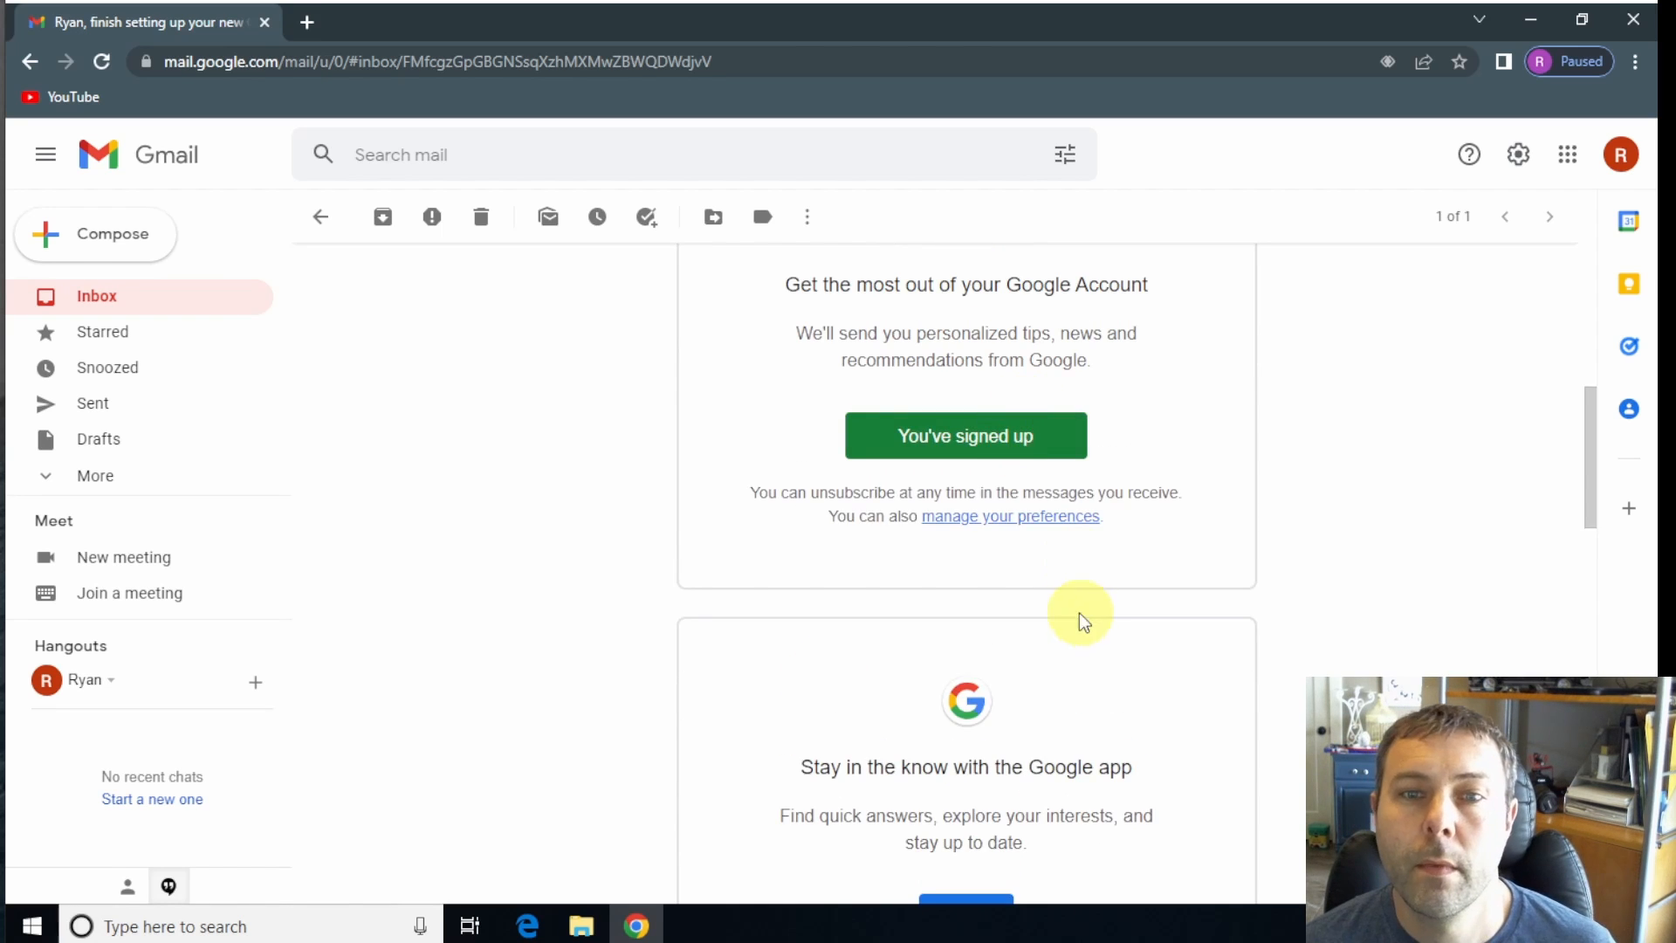
pyautogui.scroll(-3, 1079, 613)
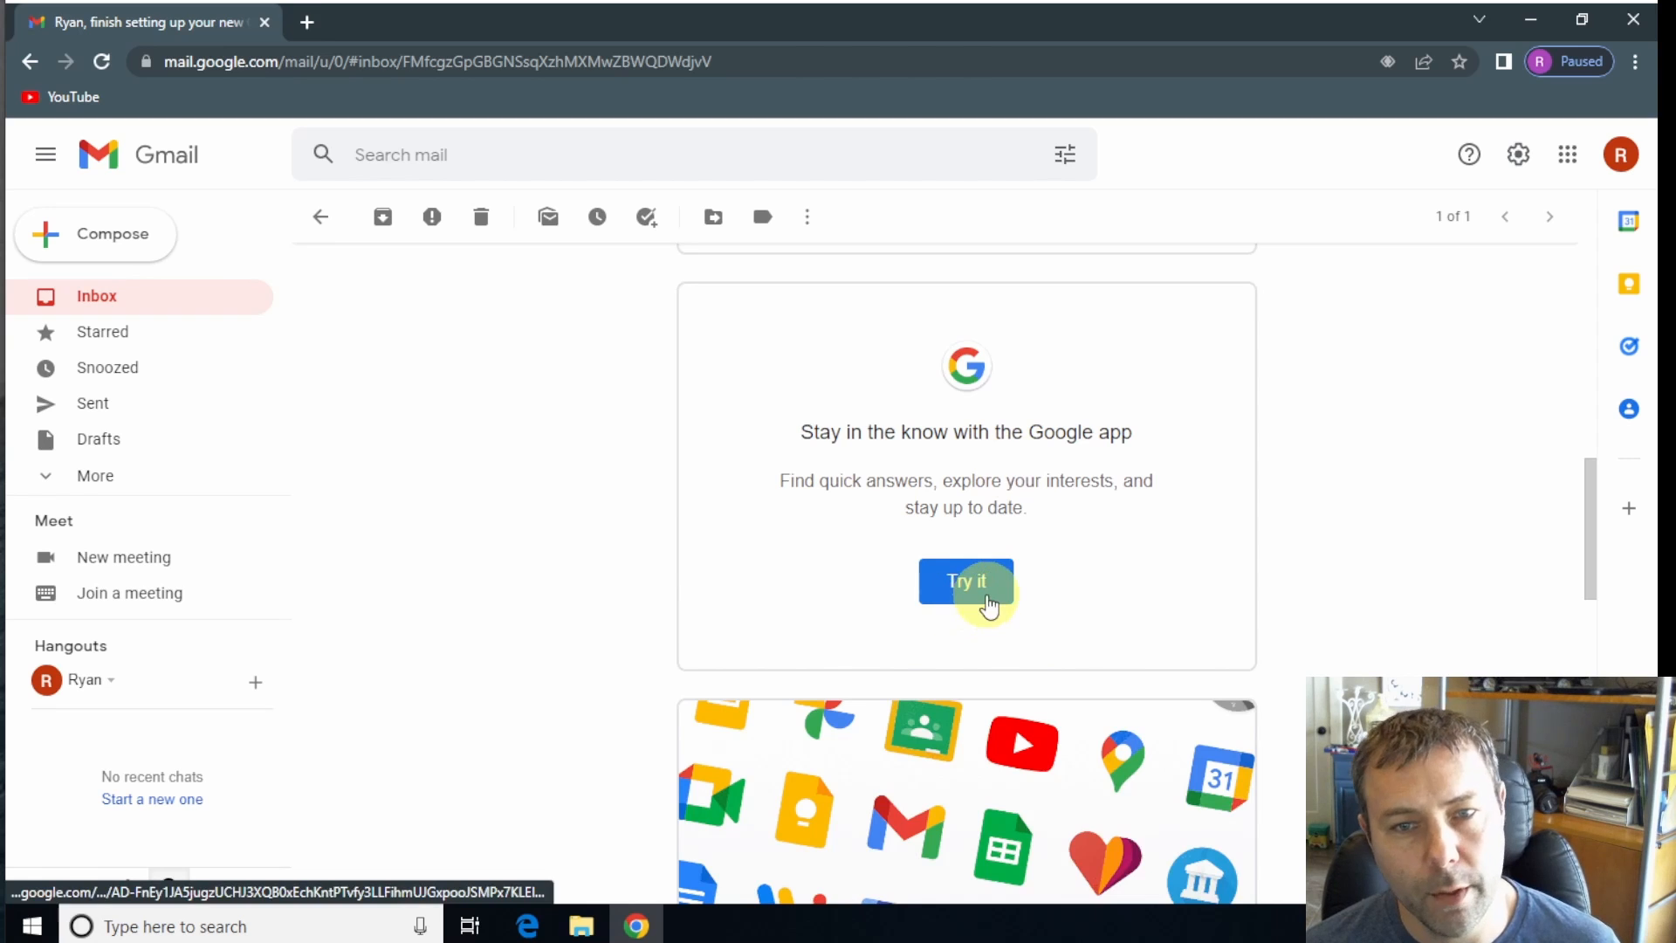
pyautogui.scroll(-6, 986, 673)
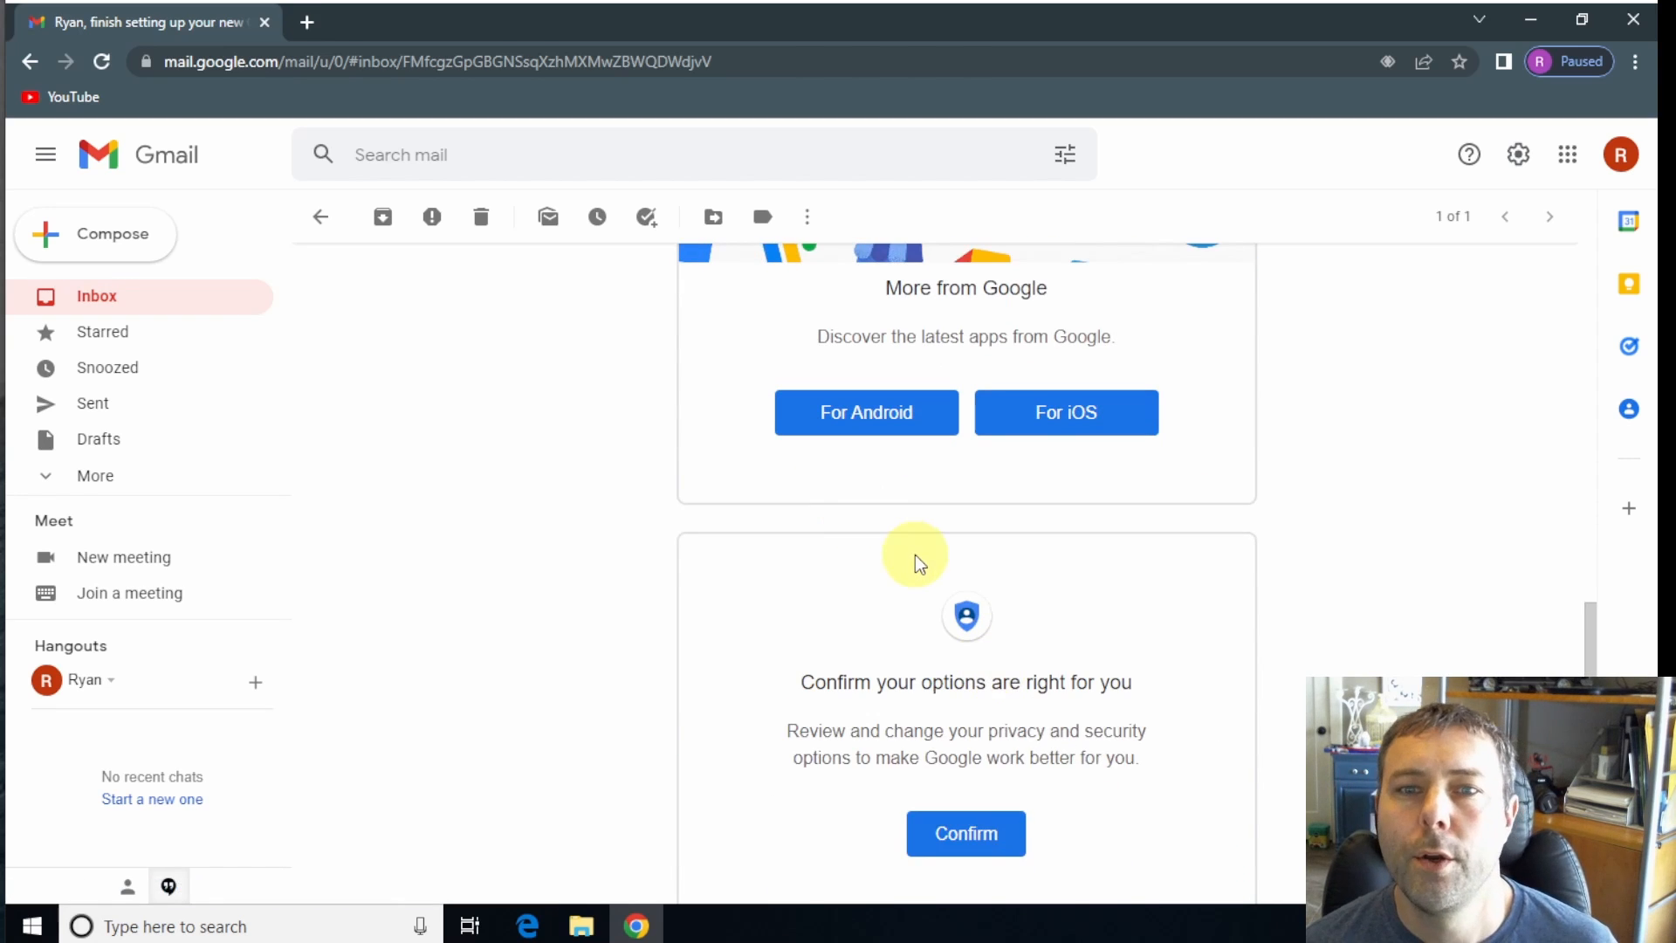
pyautogui.scroll(2, 915, 559)
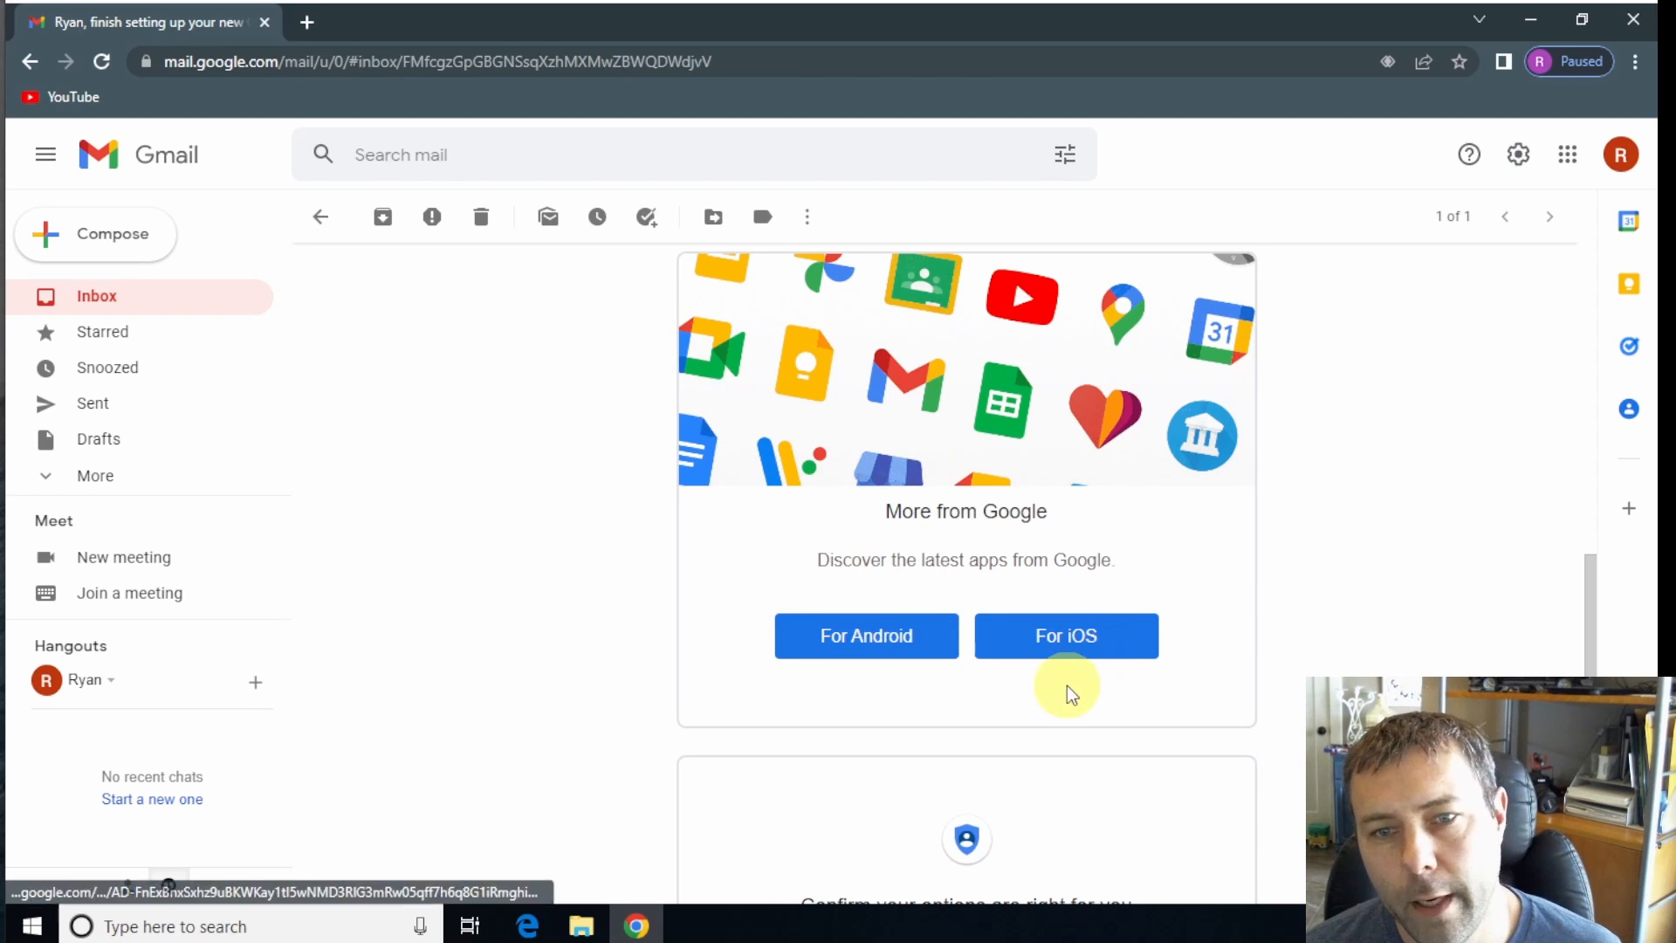
pyautogui.scroll(-3, 1082, 703)
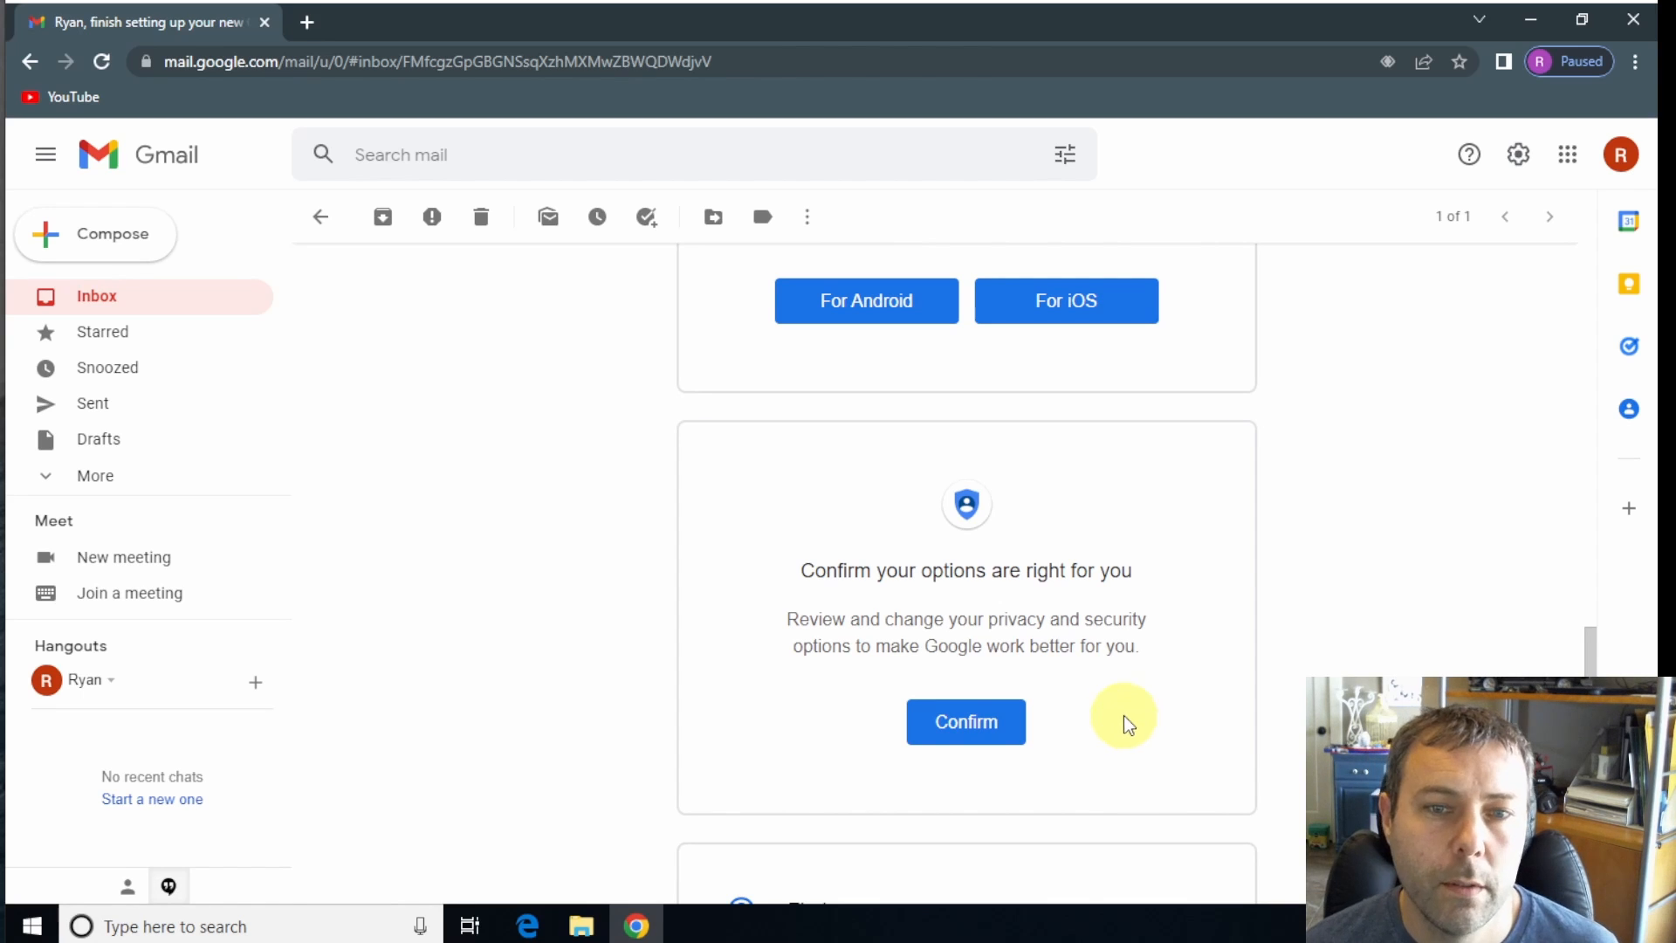
pyautogui.scroll(-2, 1150, 737)
pyautogui.scroll(15, 1020, 777)
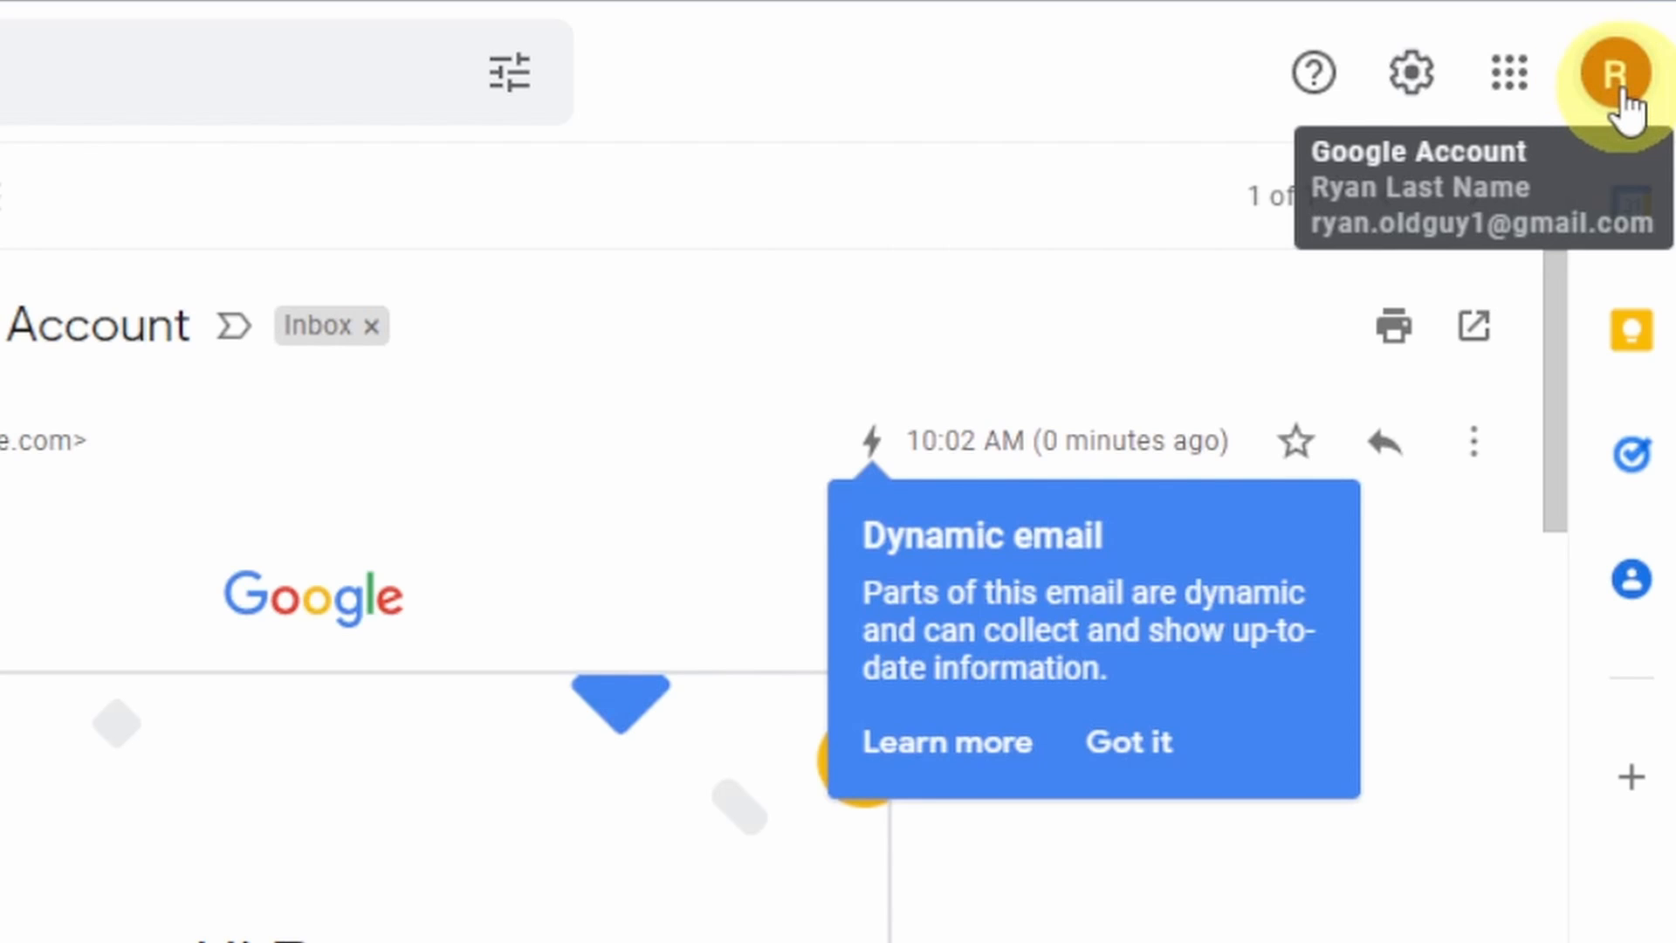
# Open 'Manage your Google Account' from the profile avatar menu.
pyautogui.click(1618, 88)
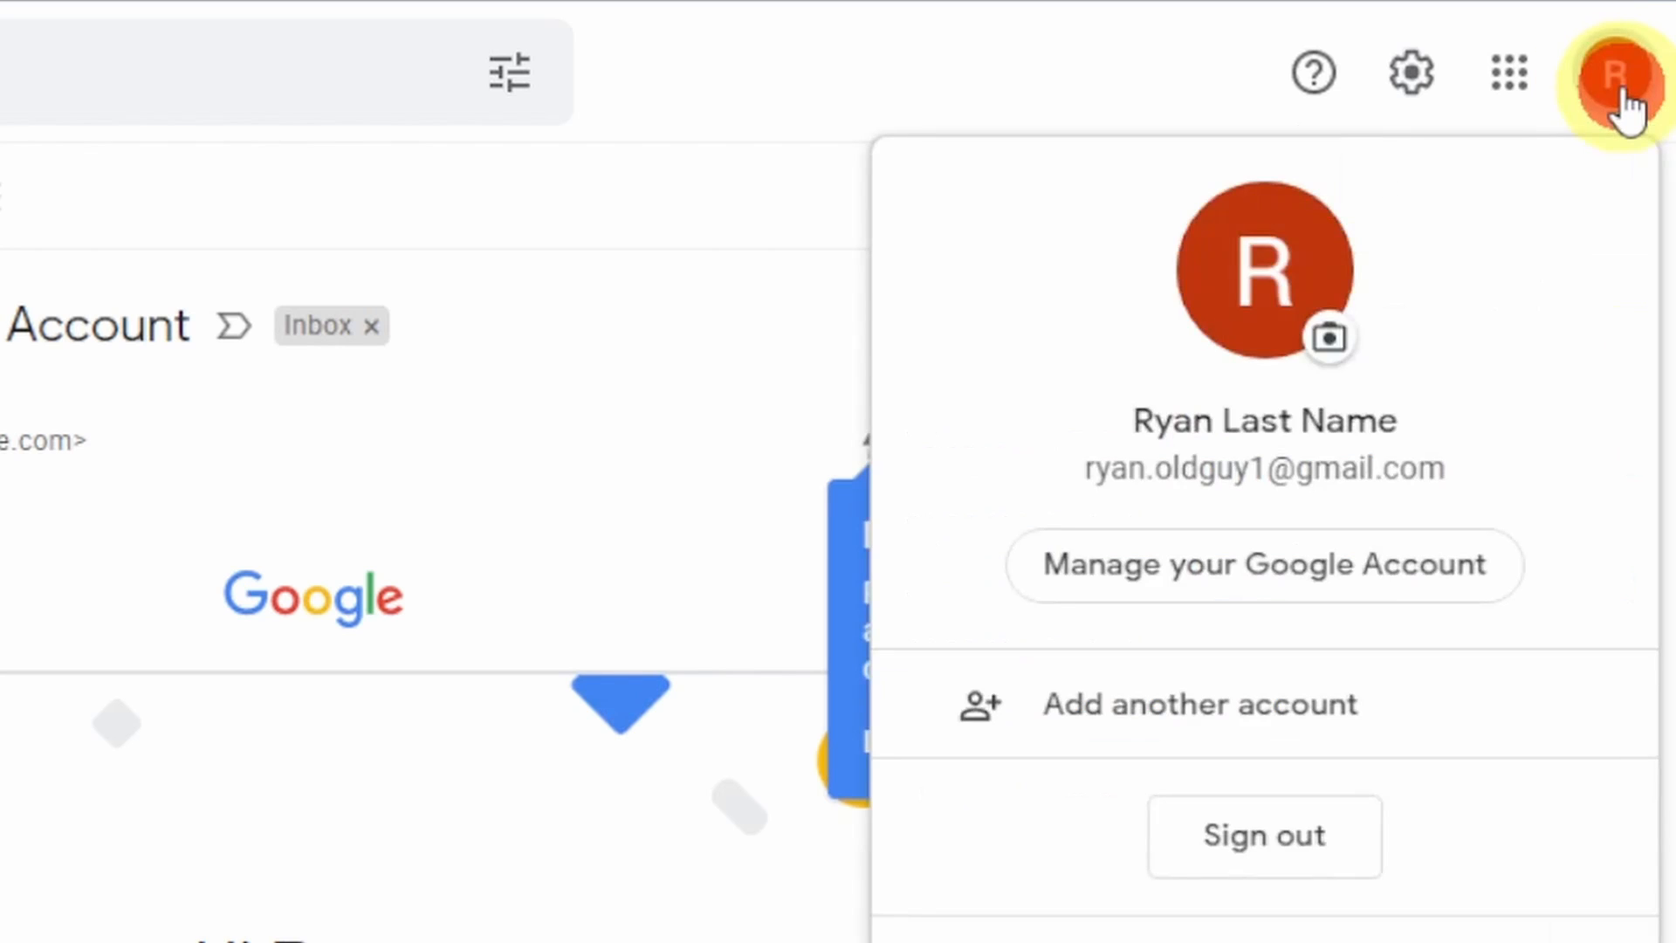
pyautogui.click(1198, 566)
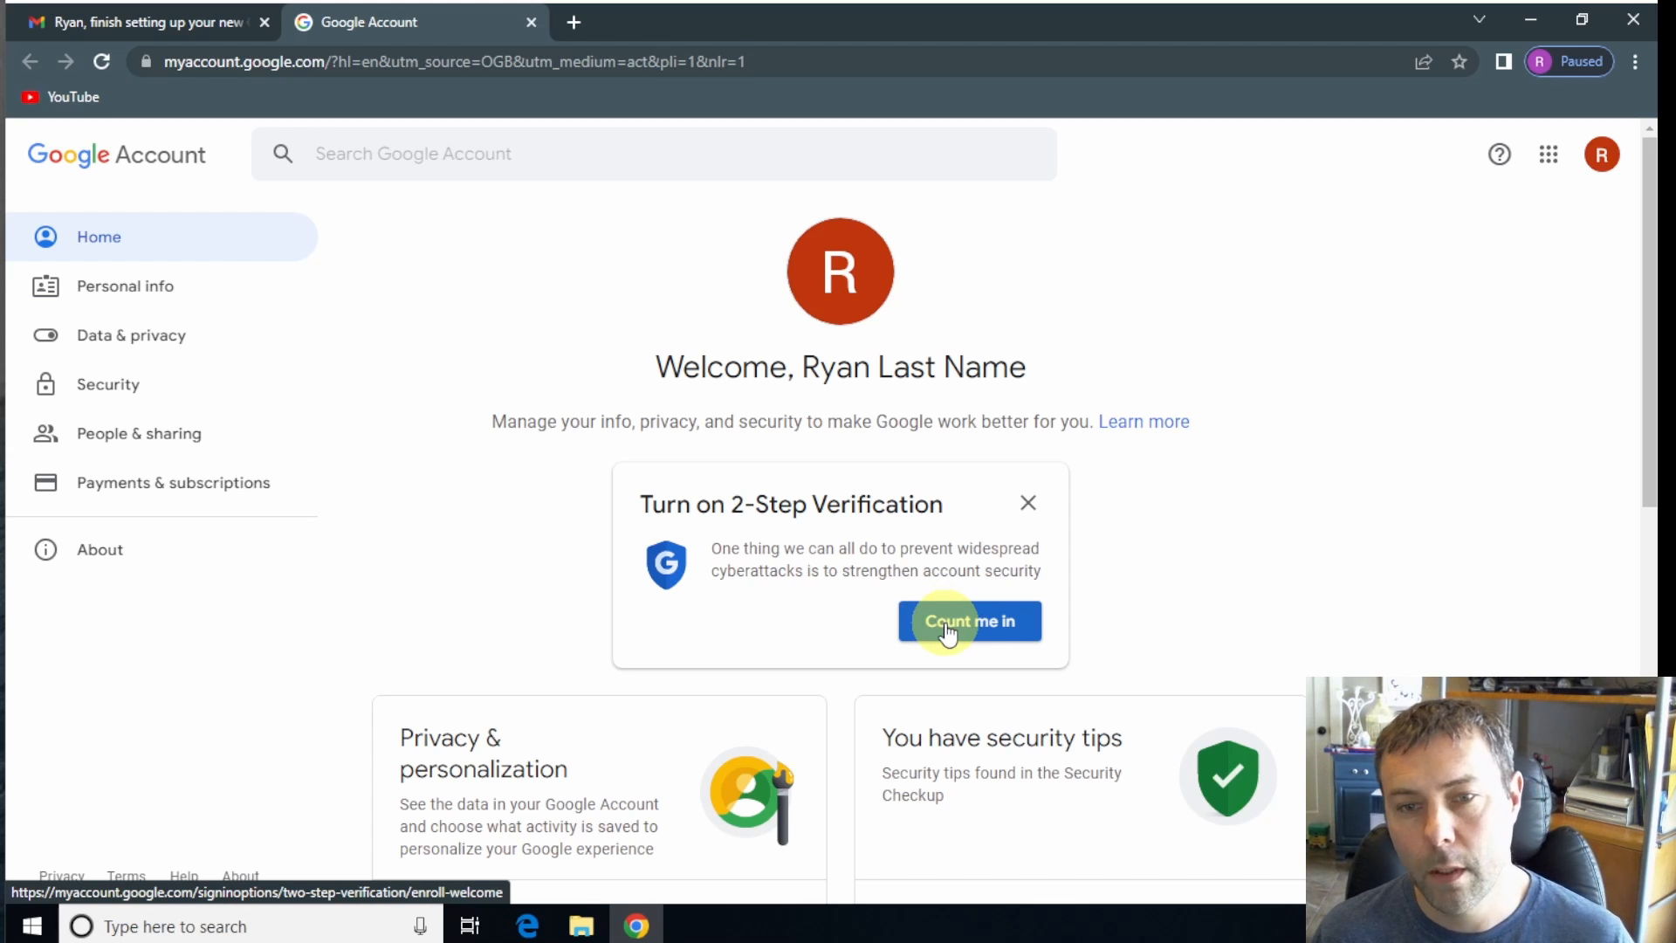
# Start 2-Step Verification setup and re-enter the account password to continue.
pyautogui.click(946, 625)
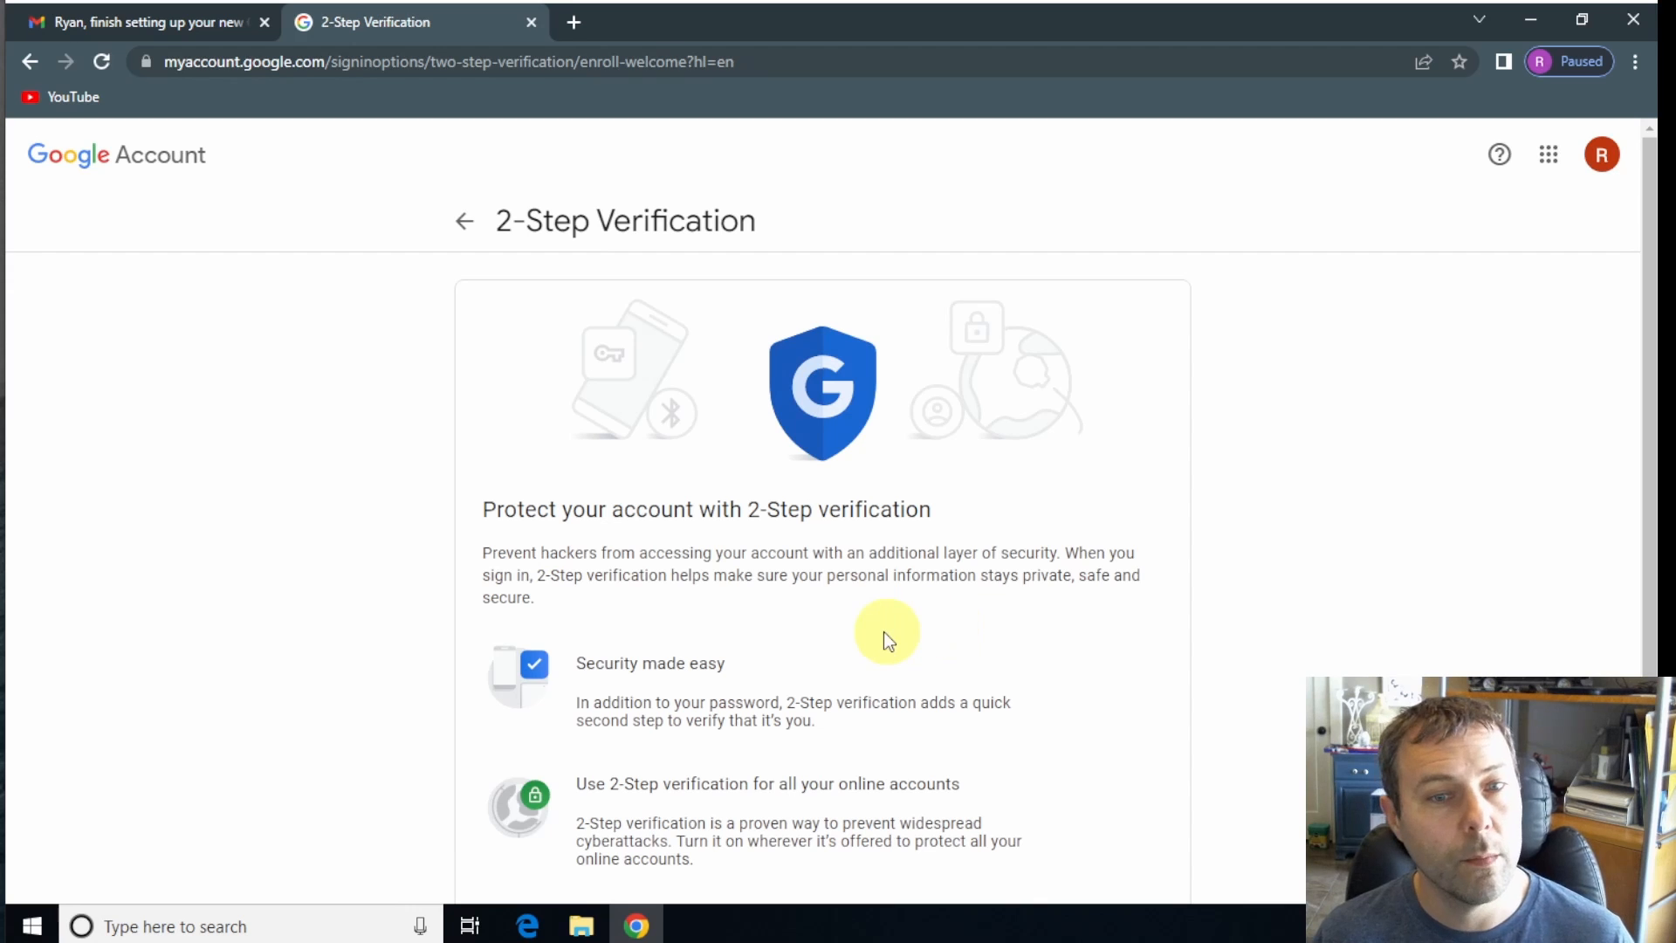
pyautogui.scroll(-3, 880, 631)
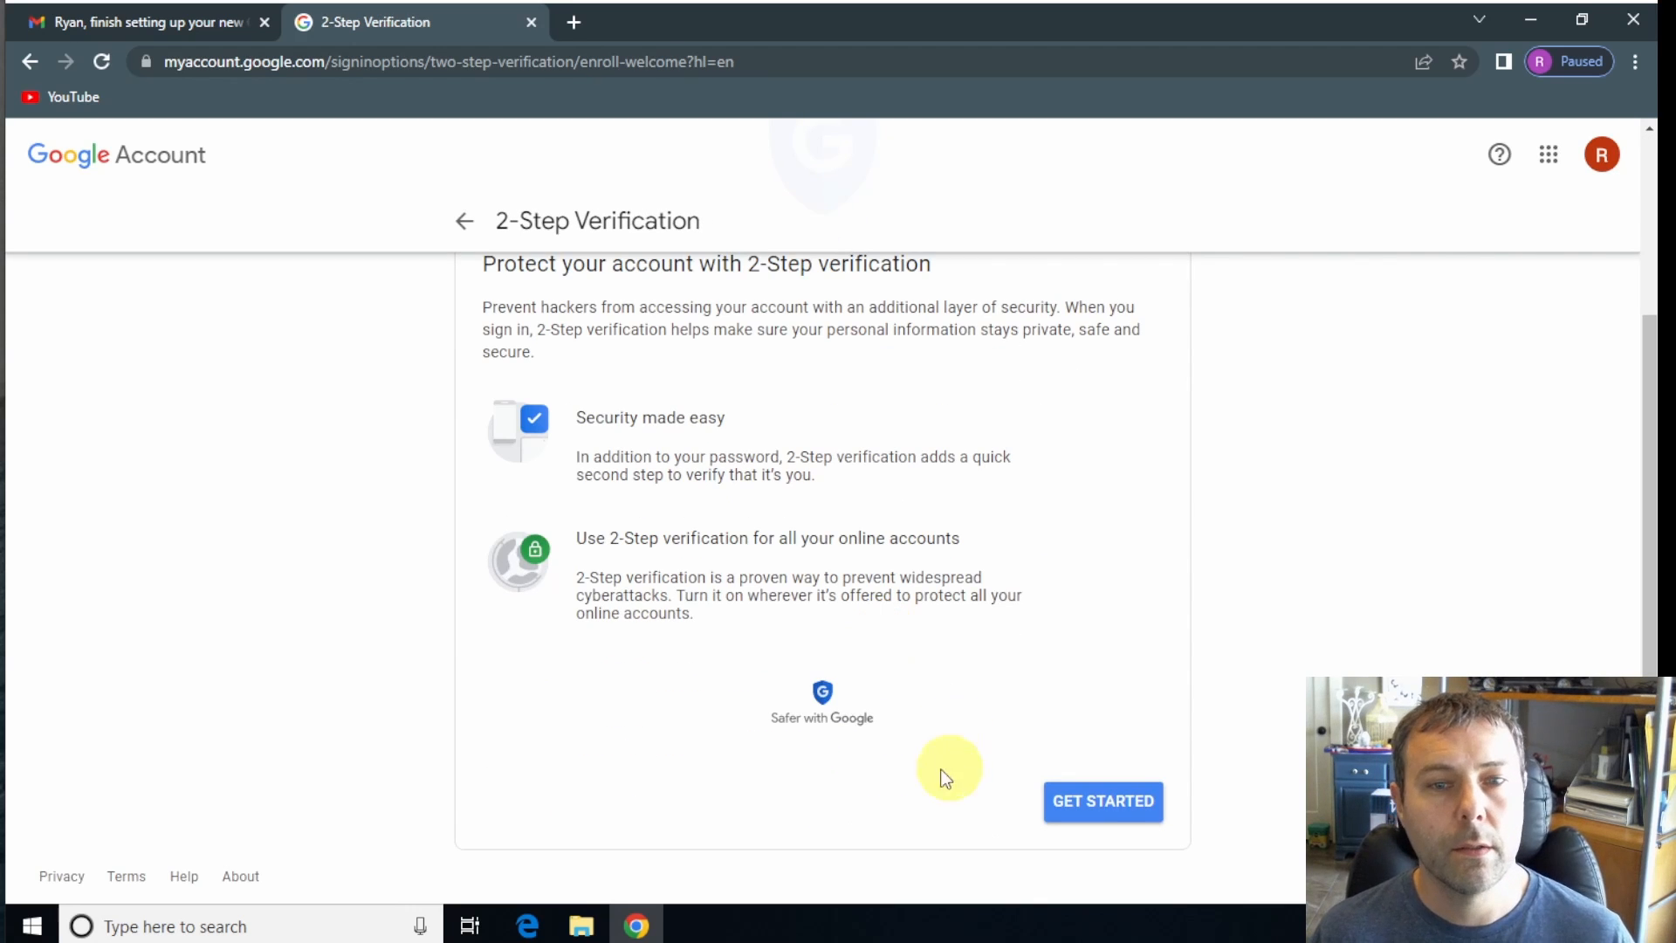
pyautogui.click(1084, 802)
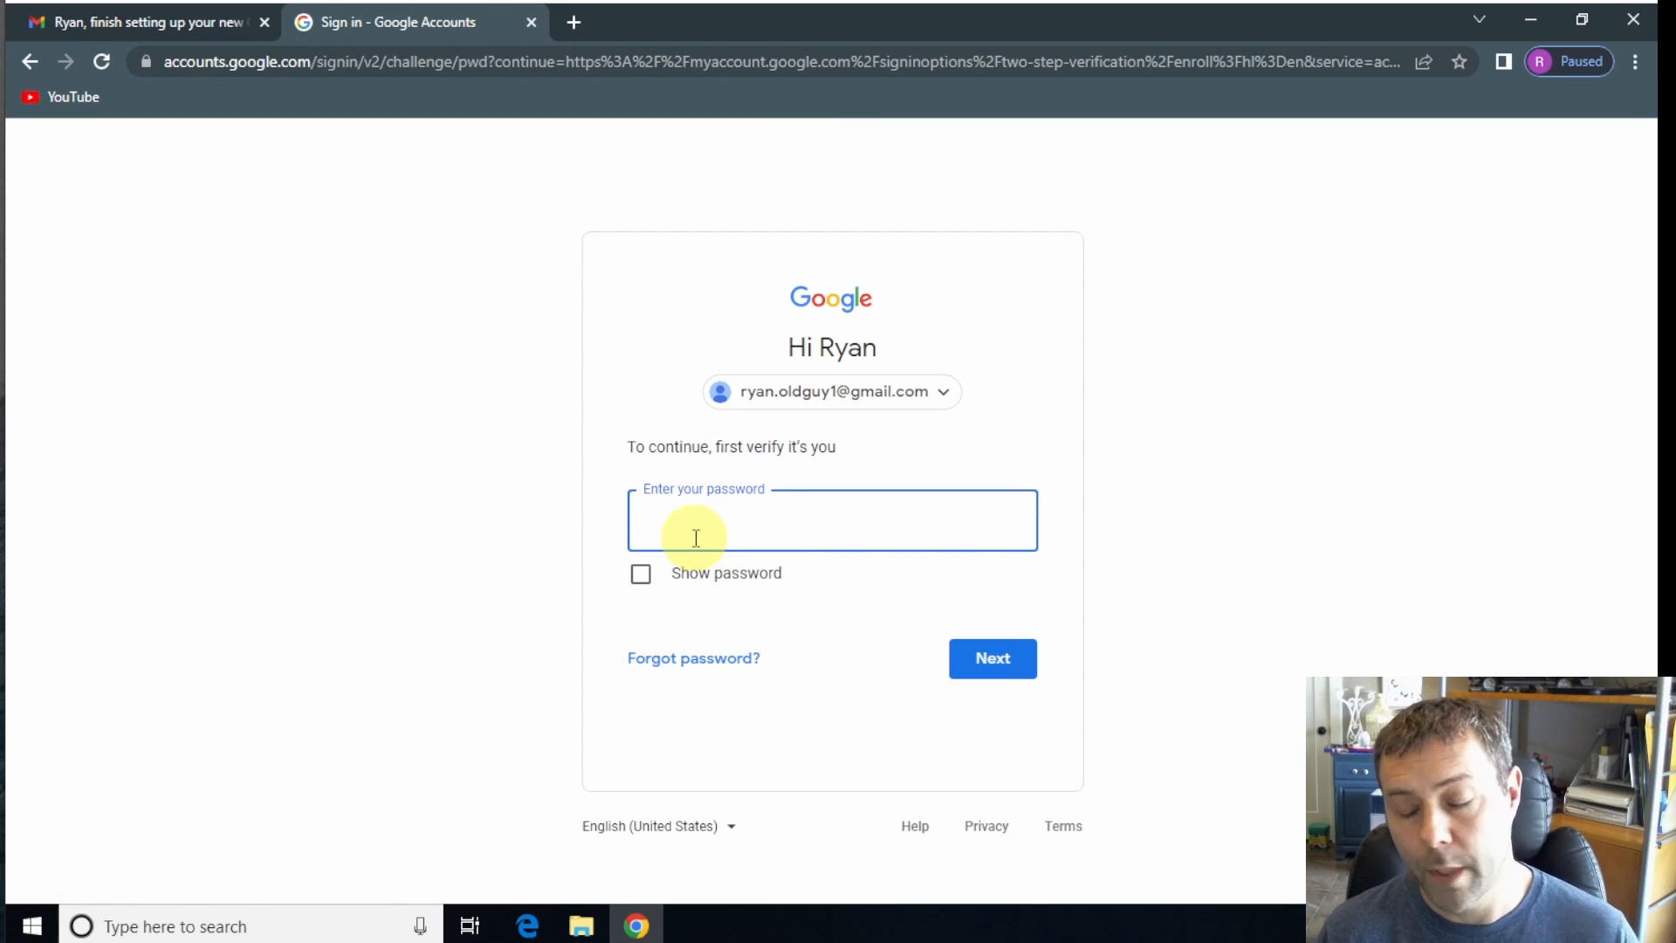
pyautogui.click(696, 538)
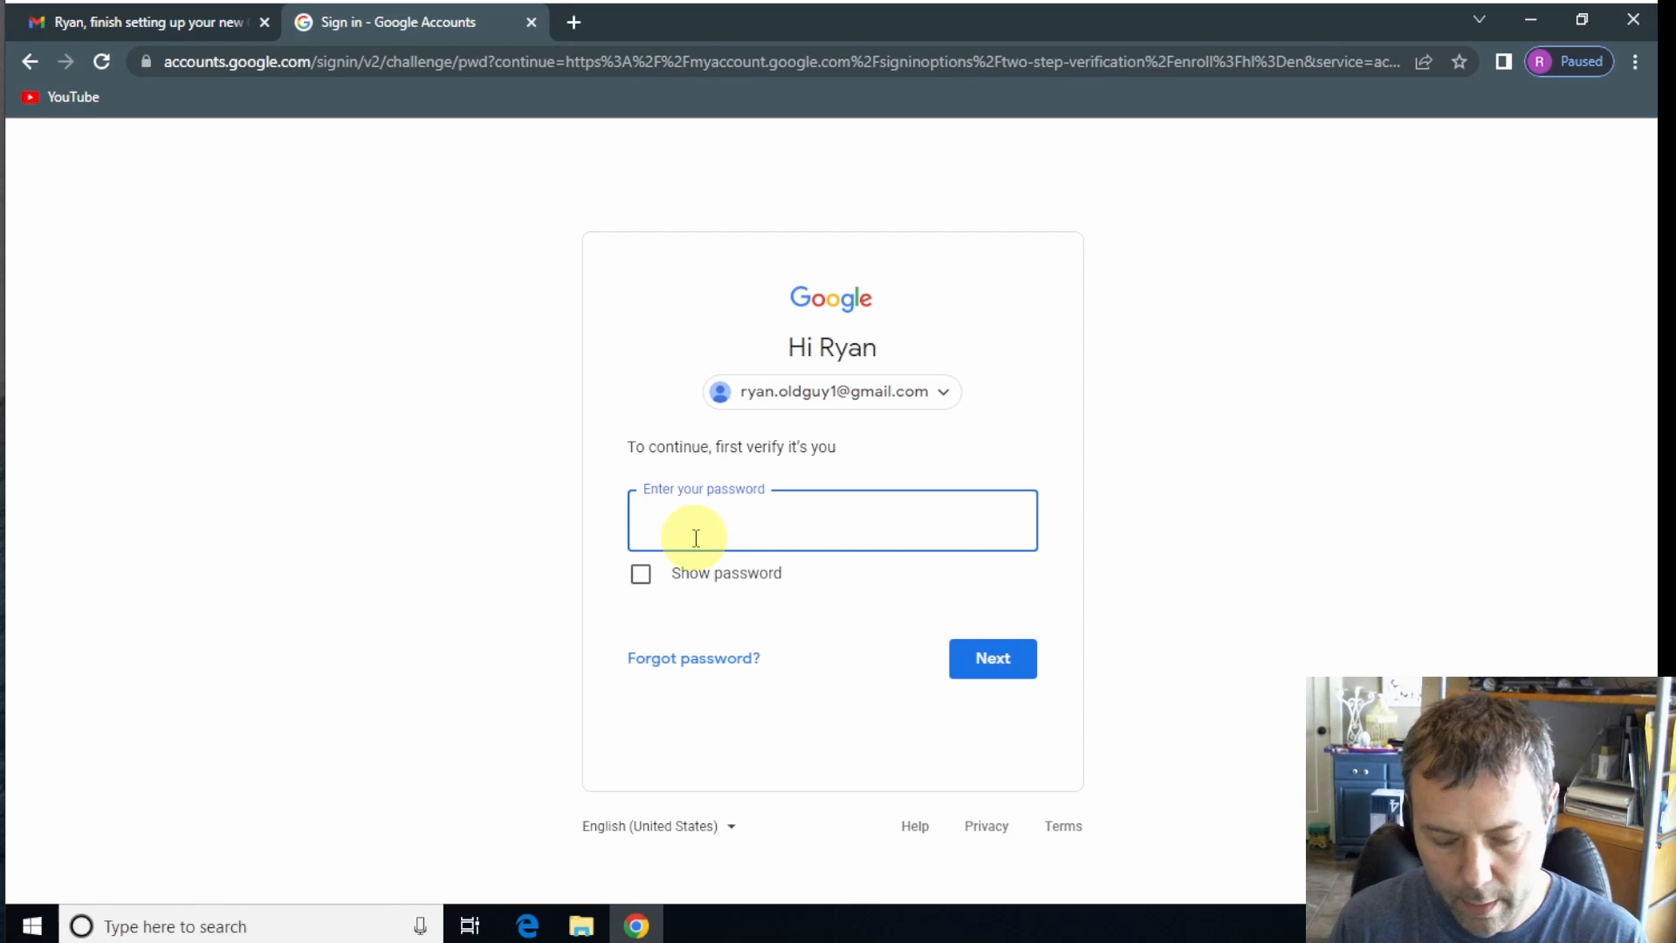
pyautogui.write('••••••••')
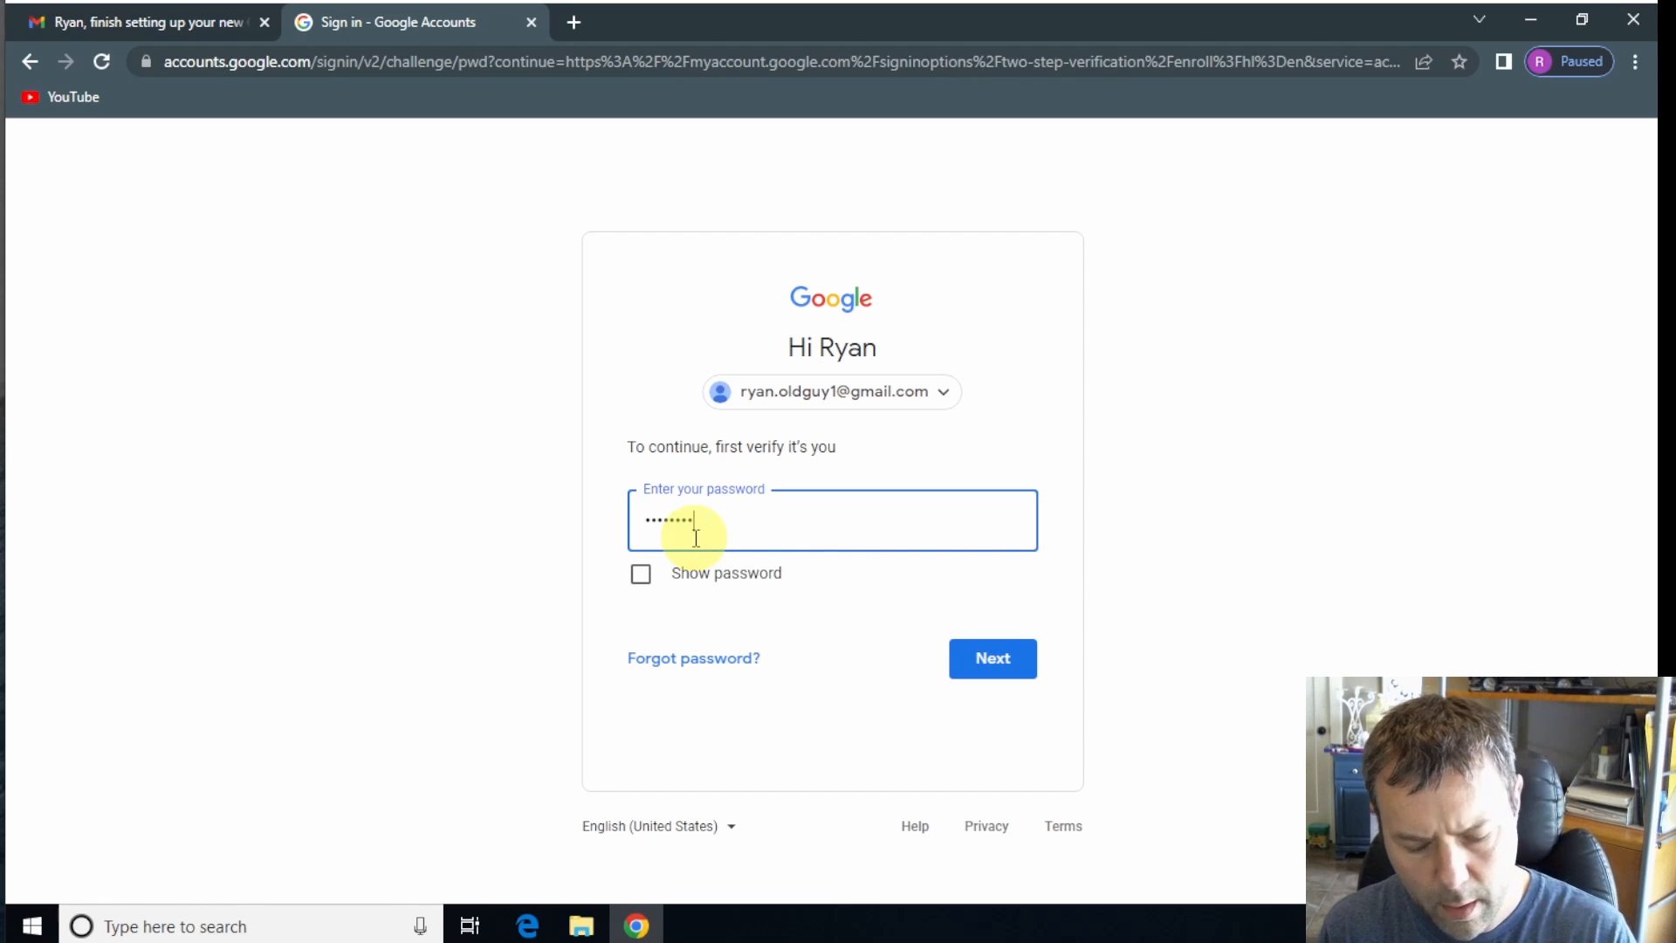
pyautogui.click(966, 653)
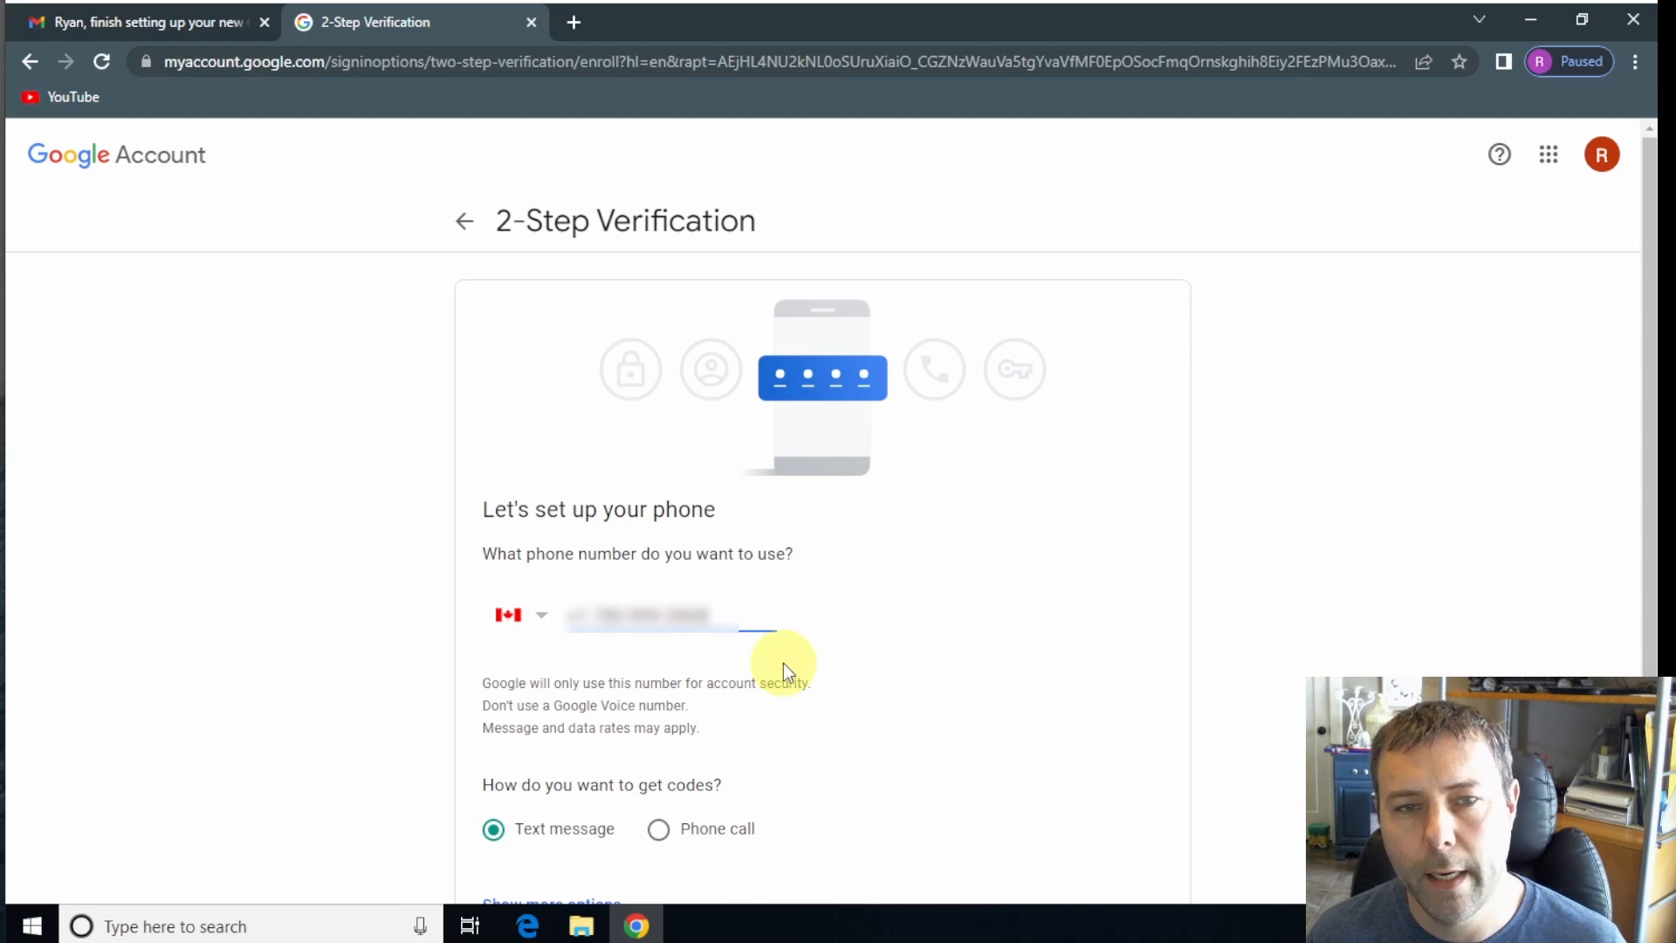
# Choose text message delivery and send a verification code to the phone.
pyautogui.scroll(-2, 400, 622)
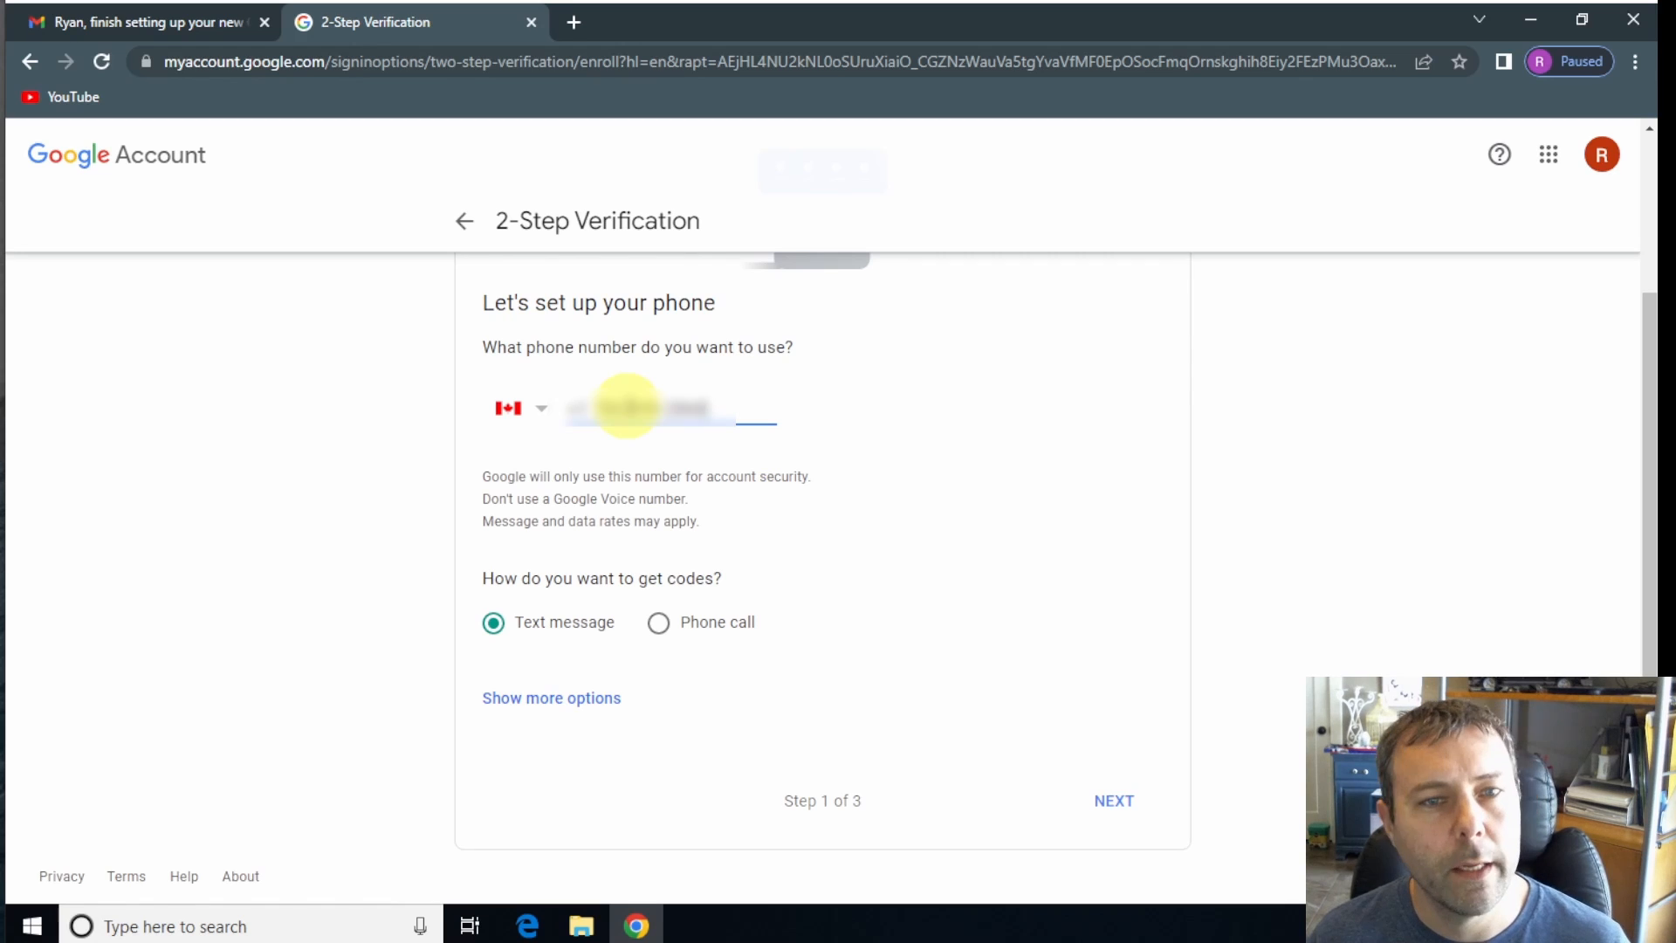
pyautogui.click(659, 624)
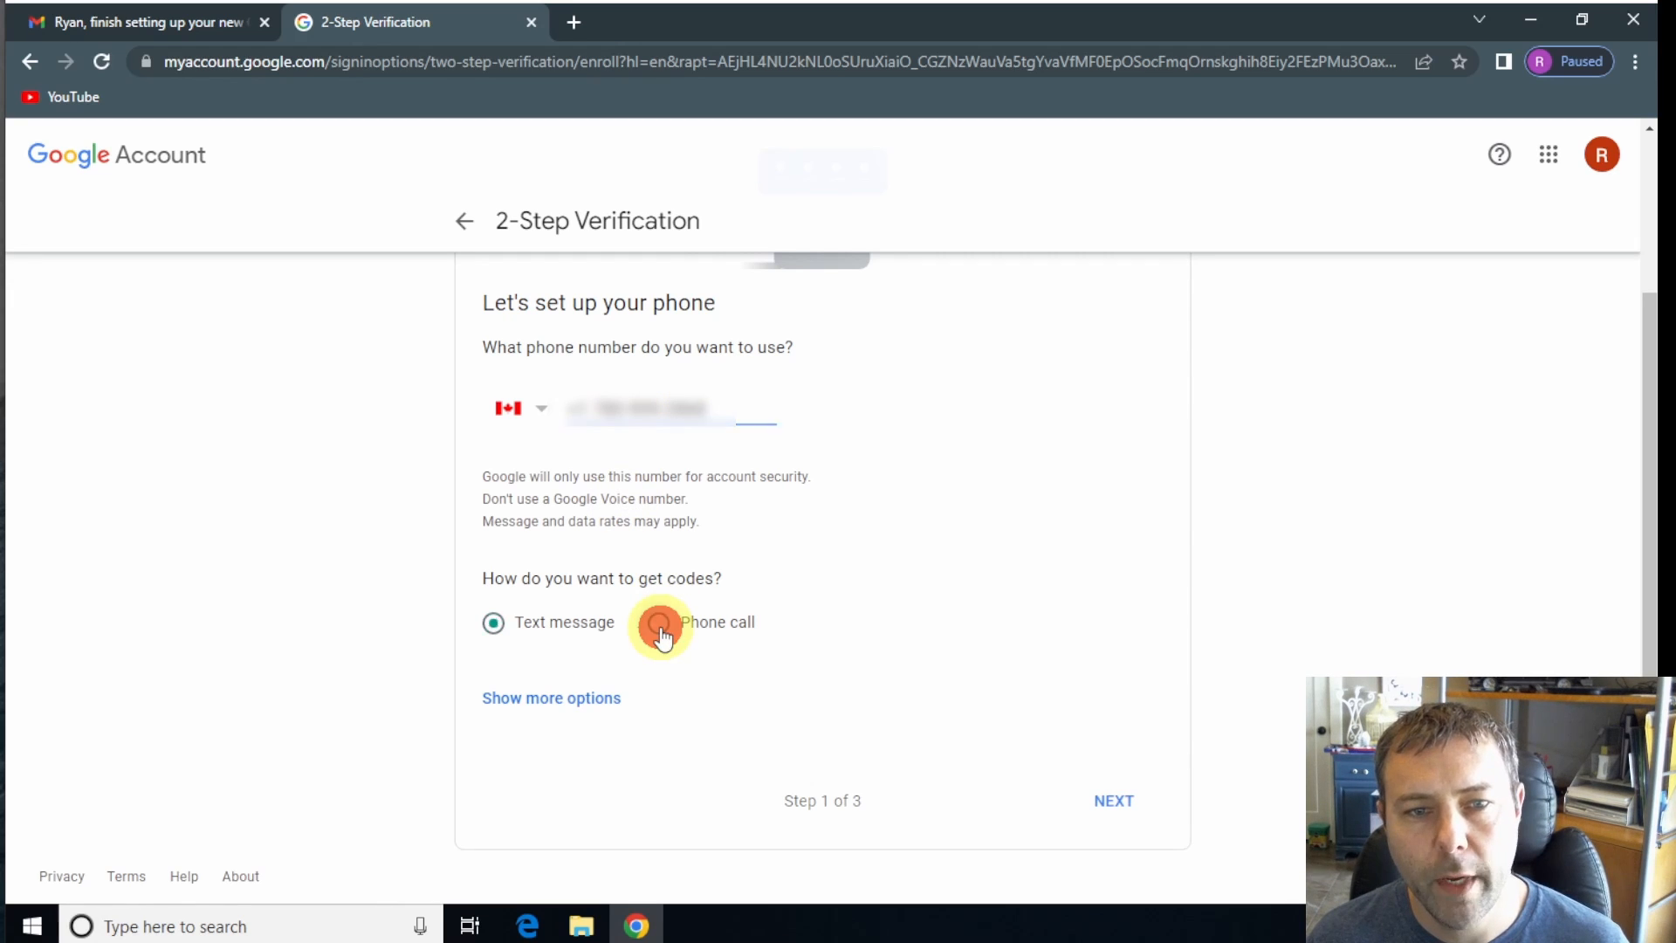
pyautogui.click(493, 625)
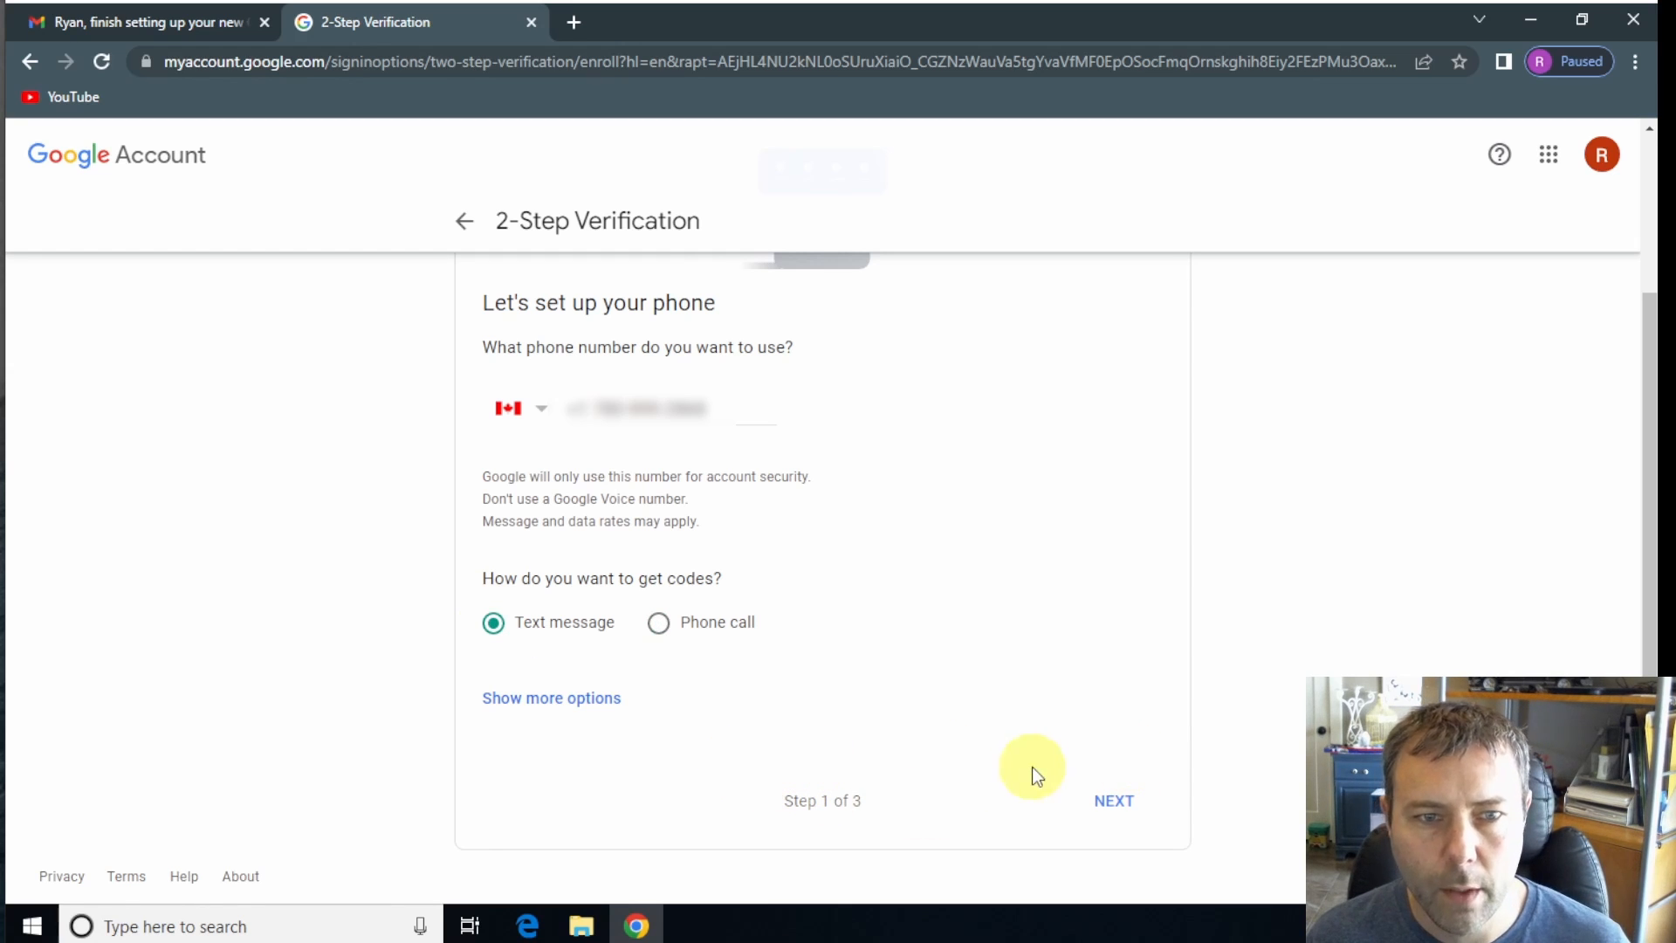
pyautogui.click(1114, 800)
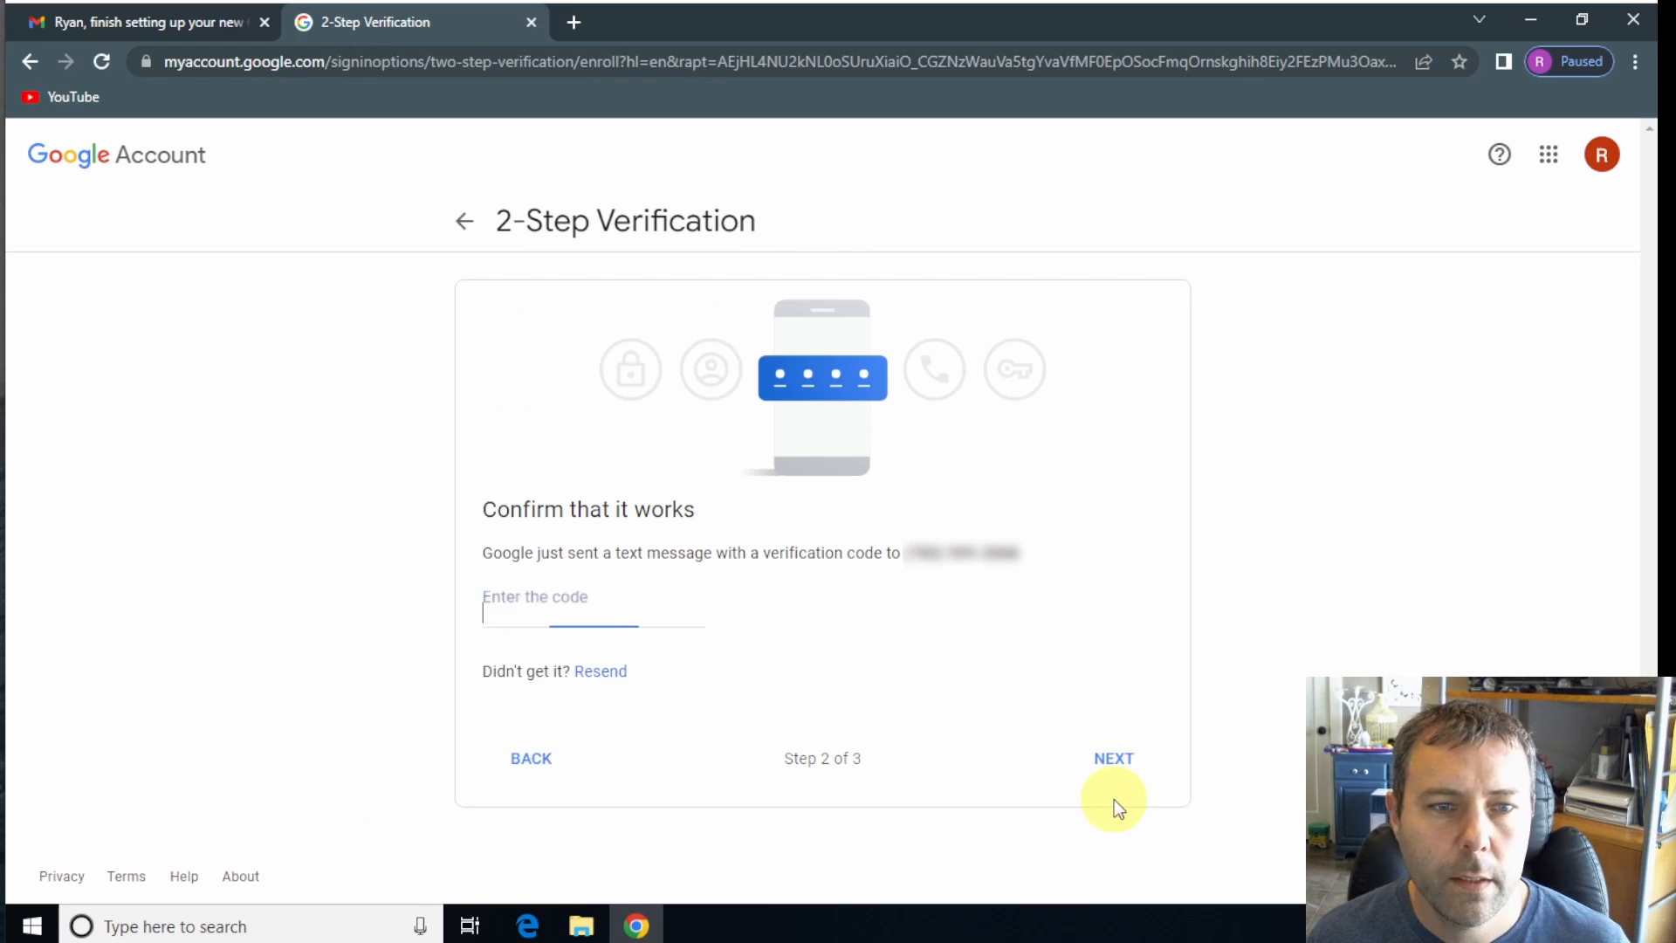
# Enter the texted verification code and turn on 2-Step Verification.
pyautogui.click(537, 613)
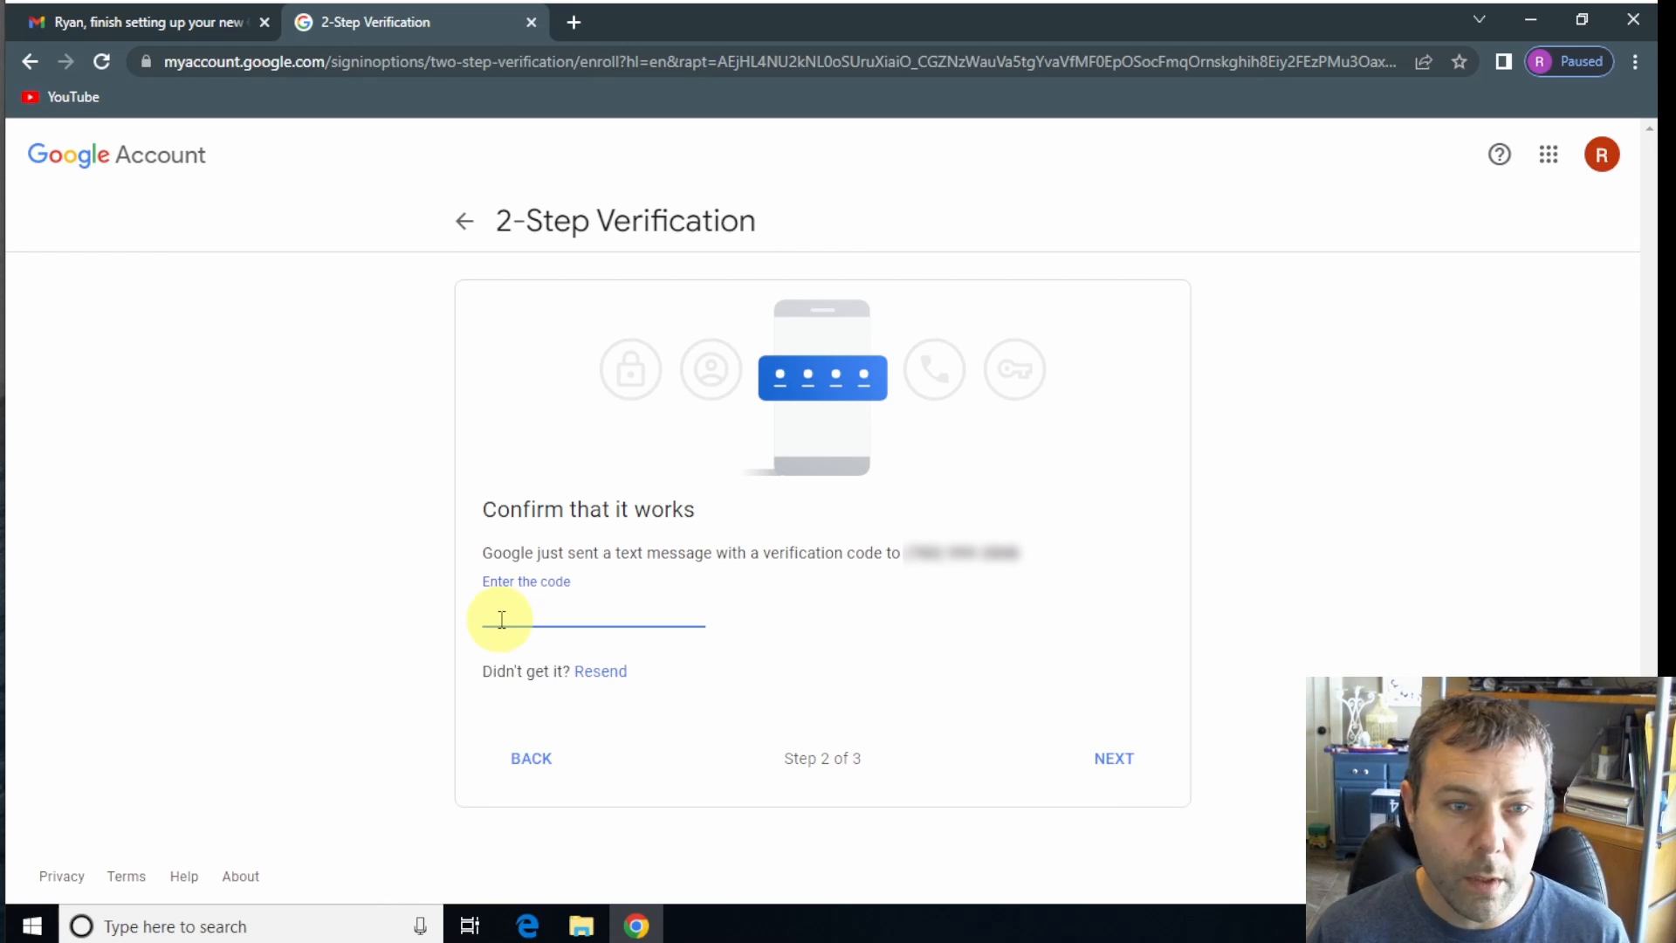
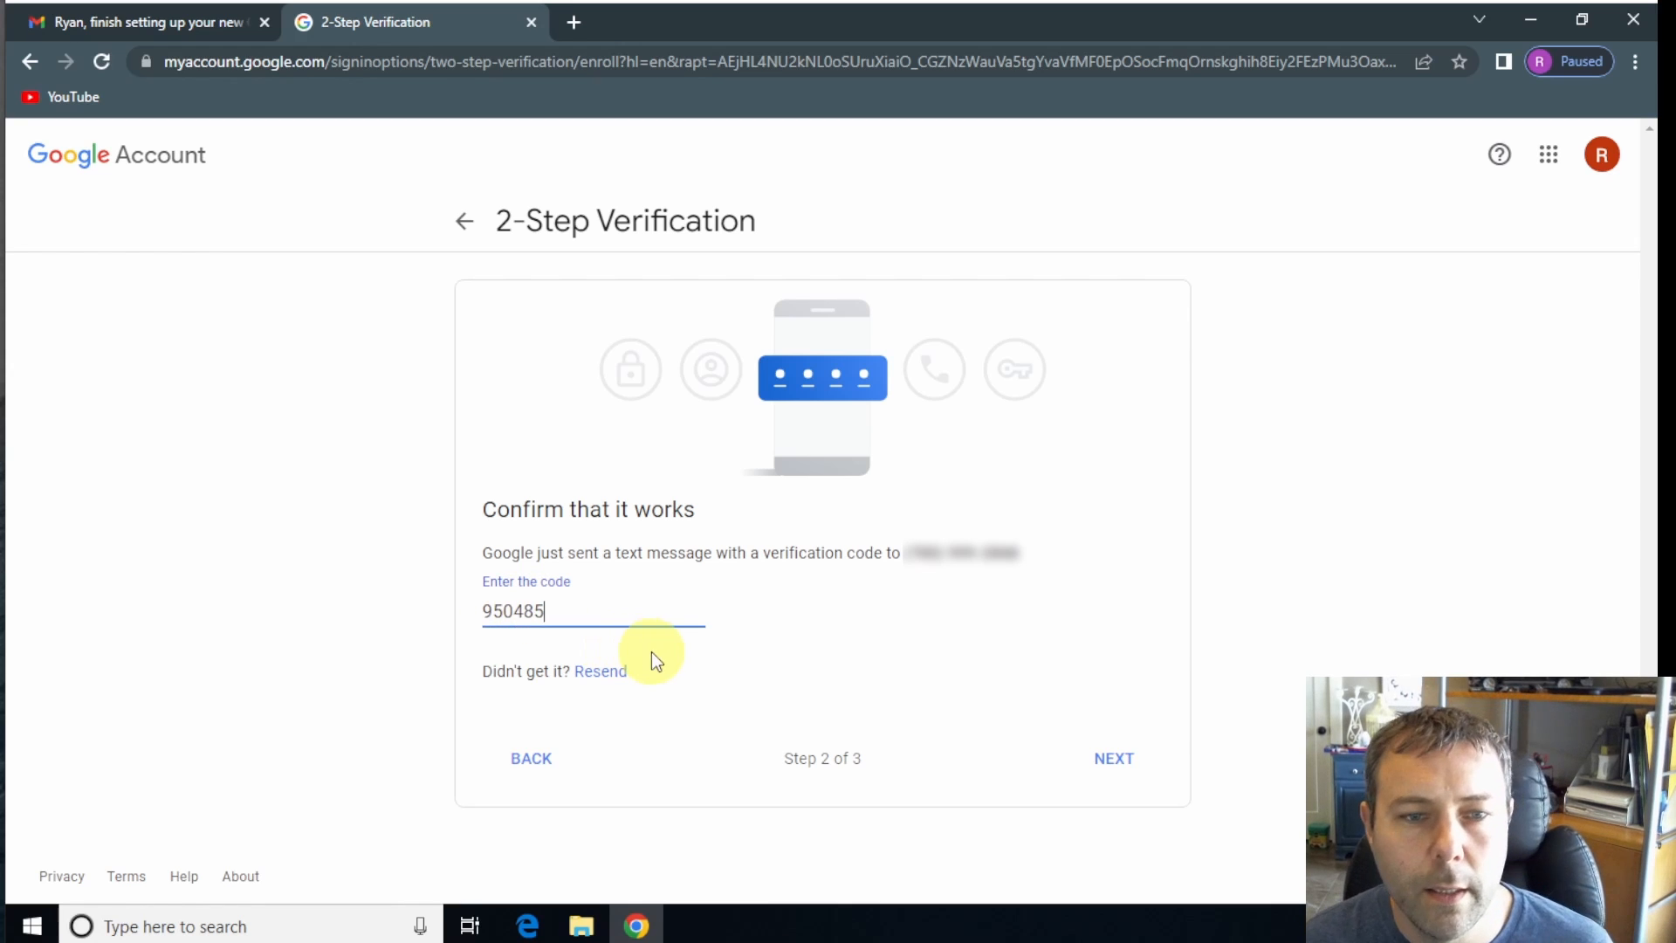
pyautogui.click(1119, 760)
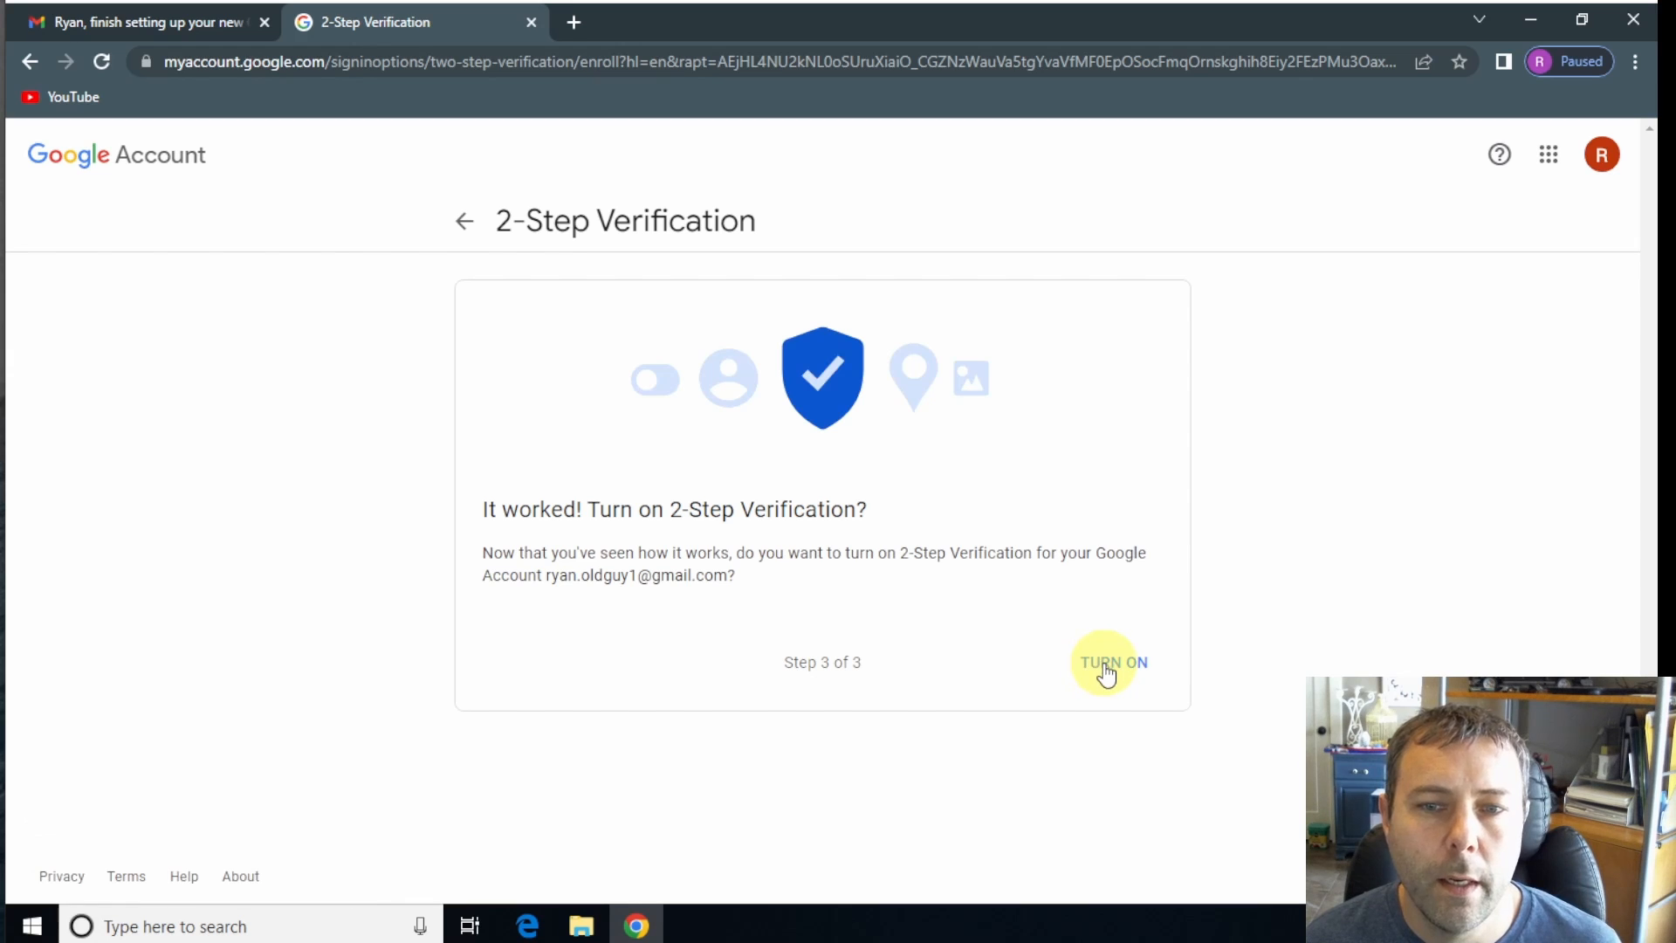
pyautogui.click(1103, 669)
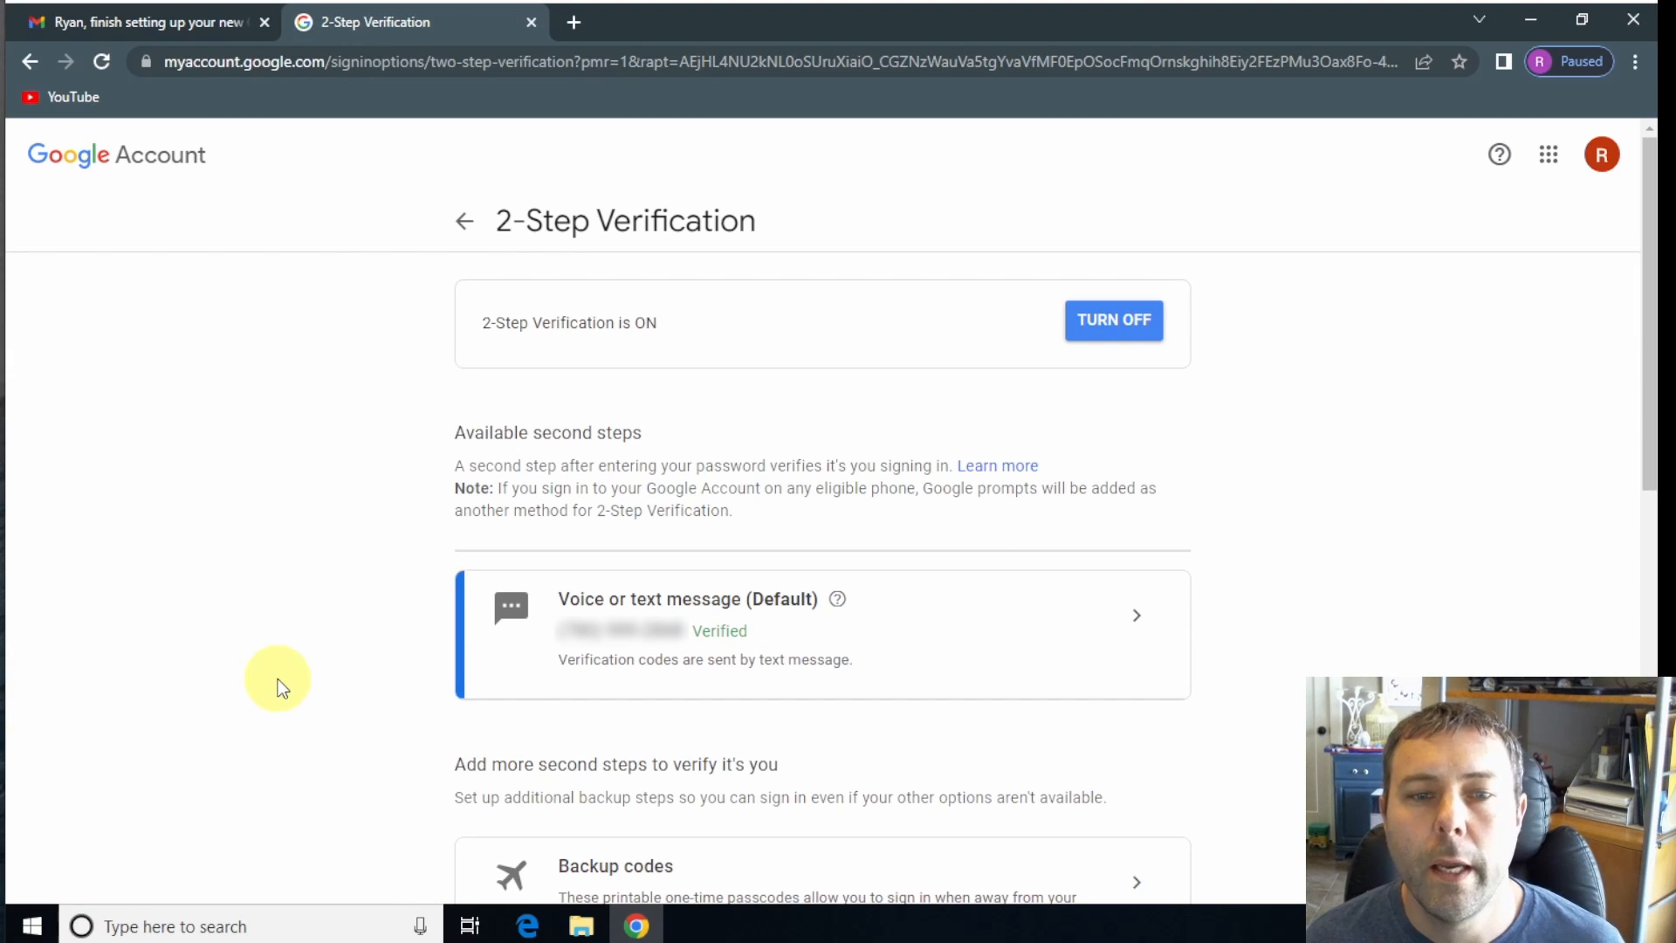
pyautogui.scroll(-3, 278, 687)
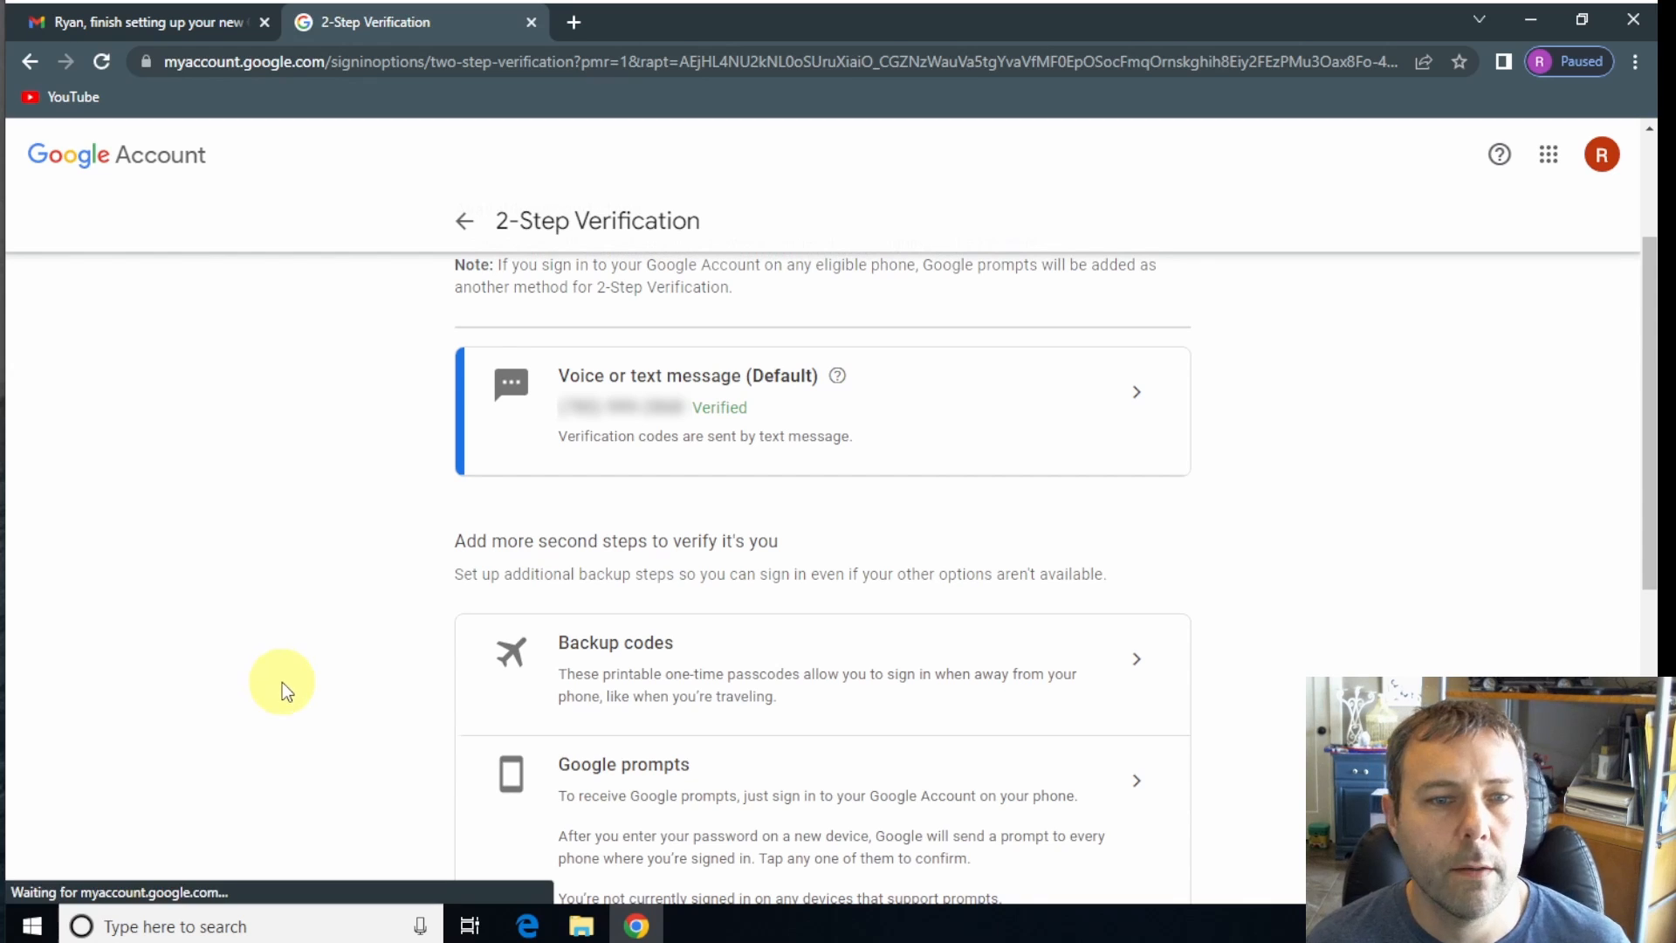
pyautogui.scroll(-4, 289, 688)
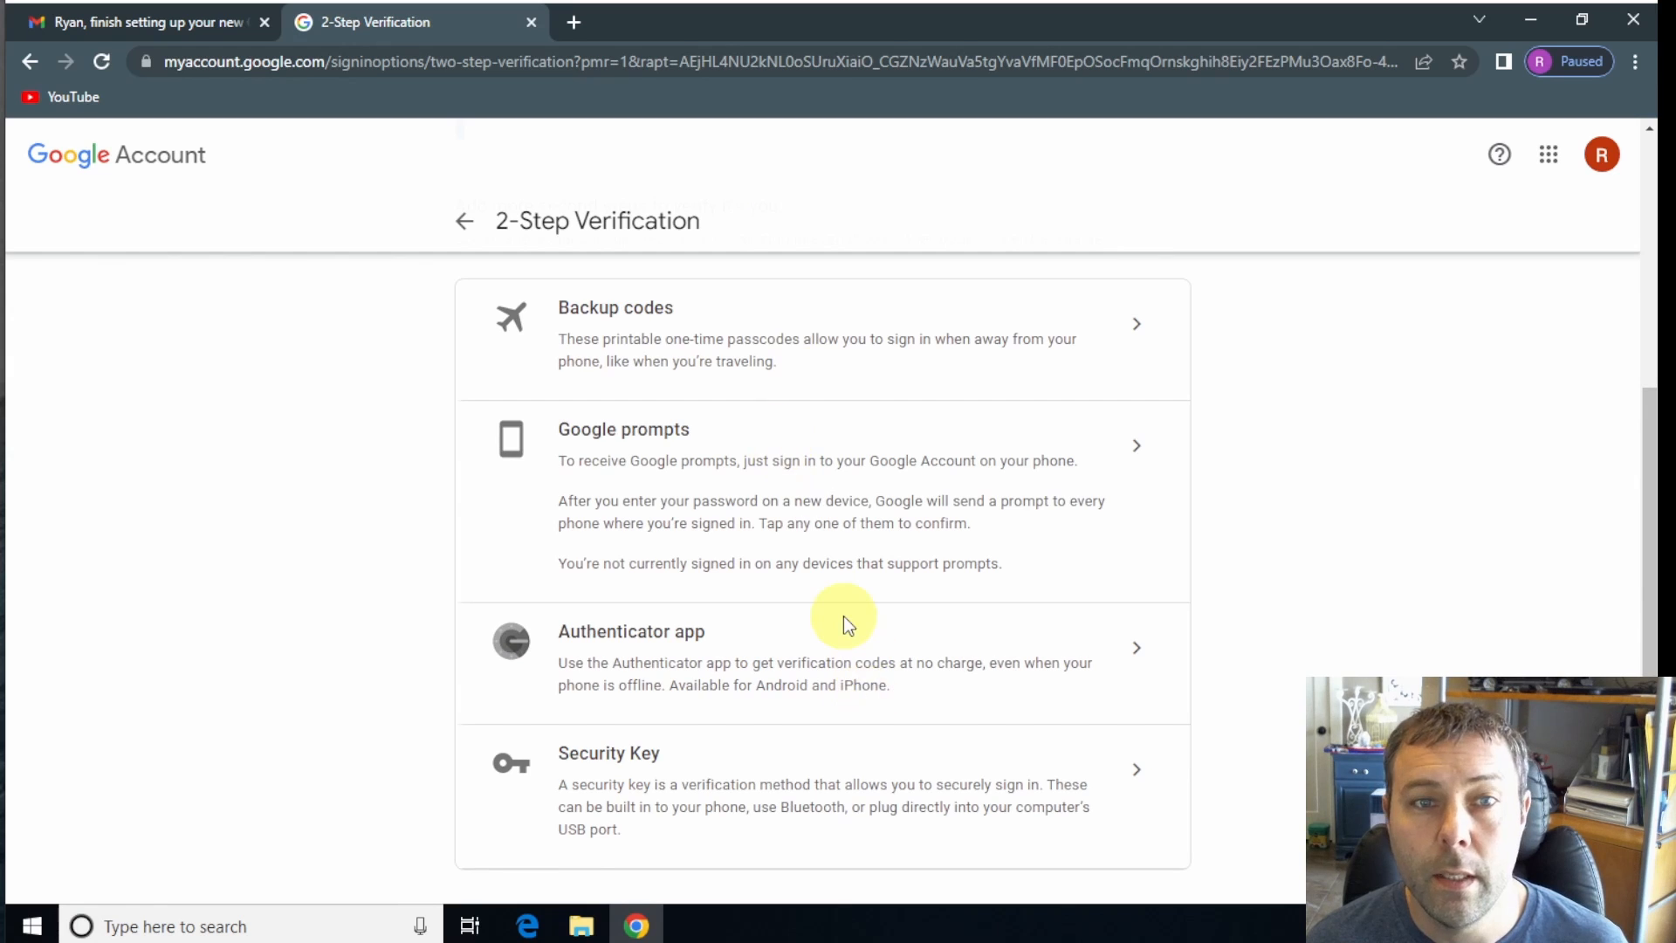
pyautogui.scroll(3, 843, 616)
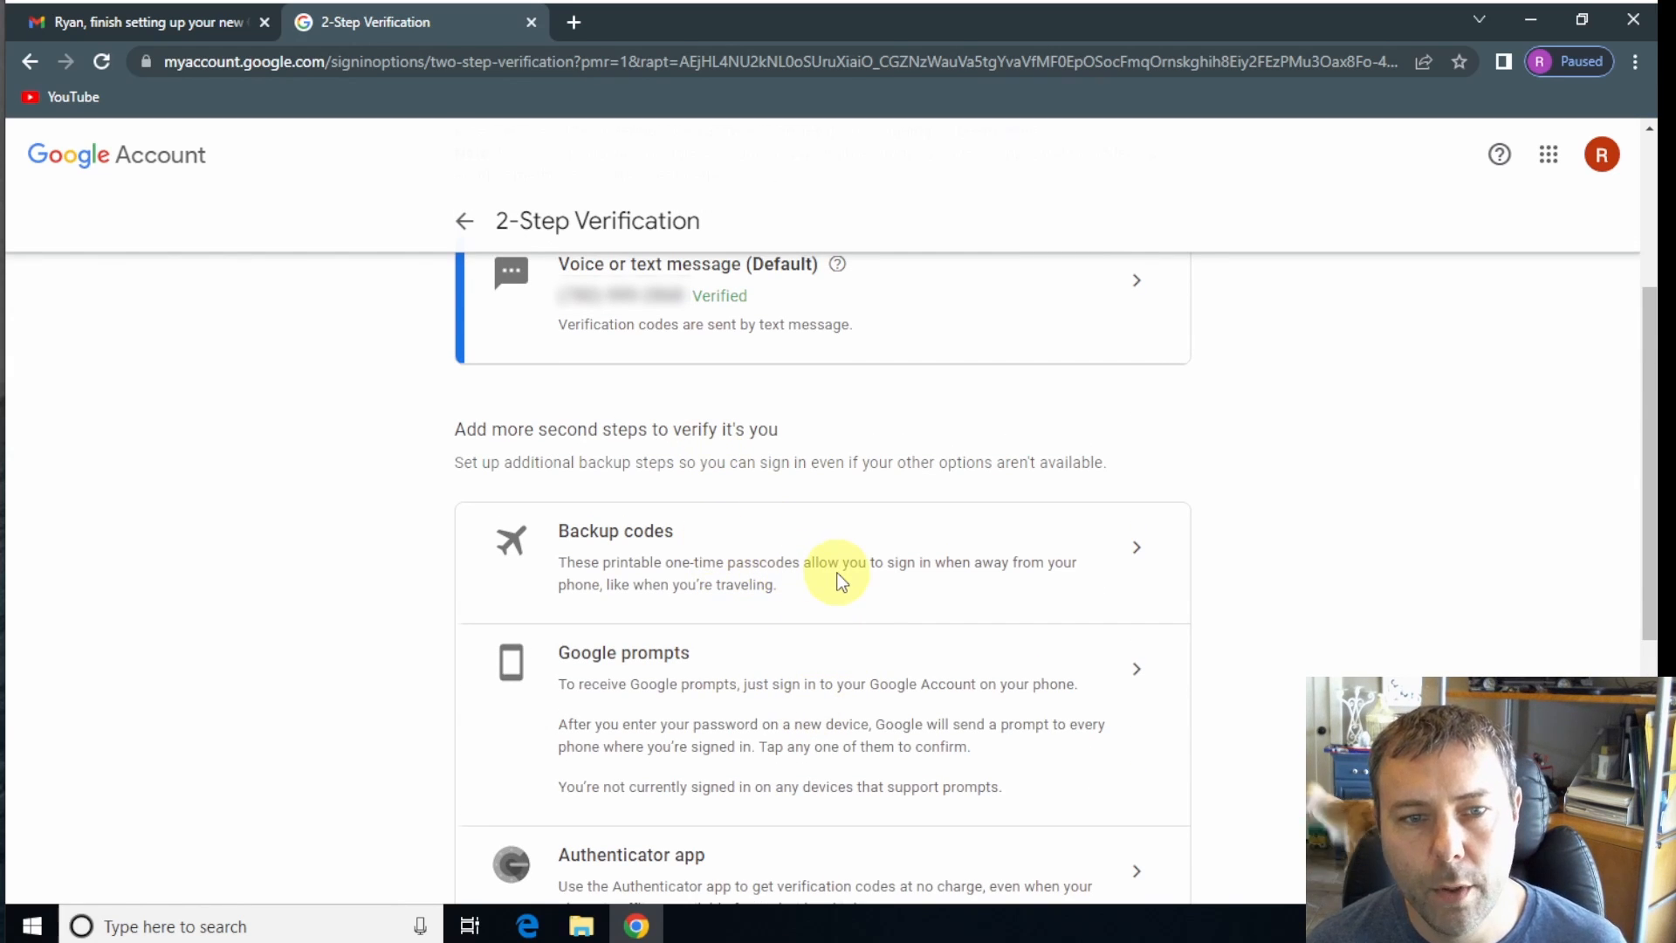
pyautogui.scroll(-1, 830, 642)
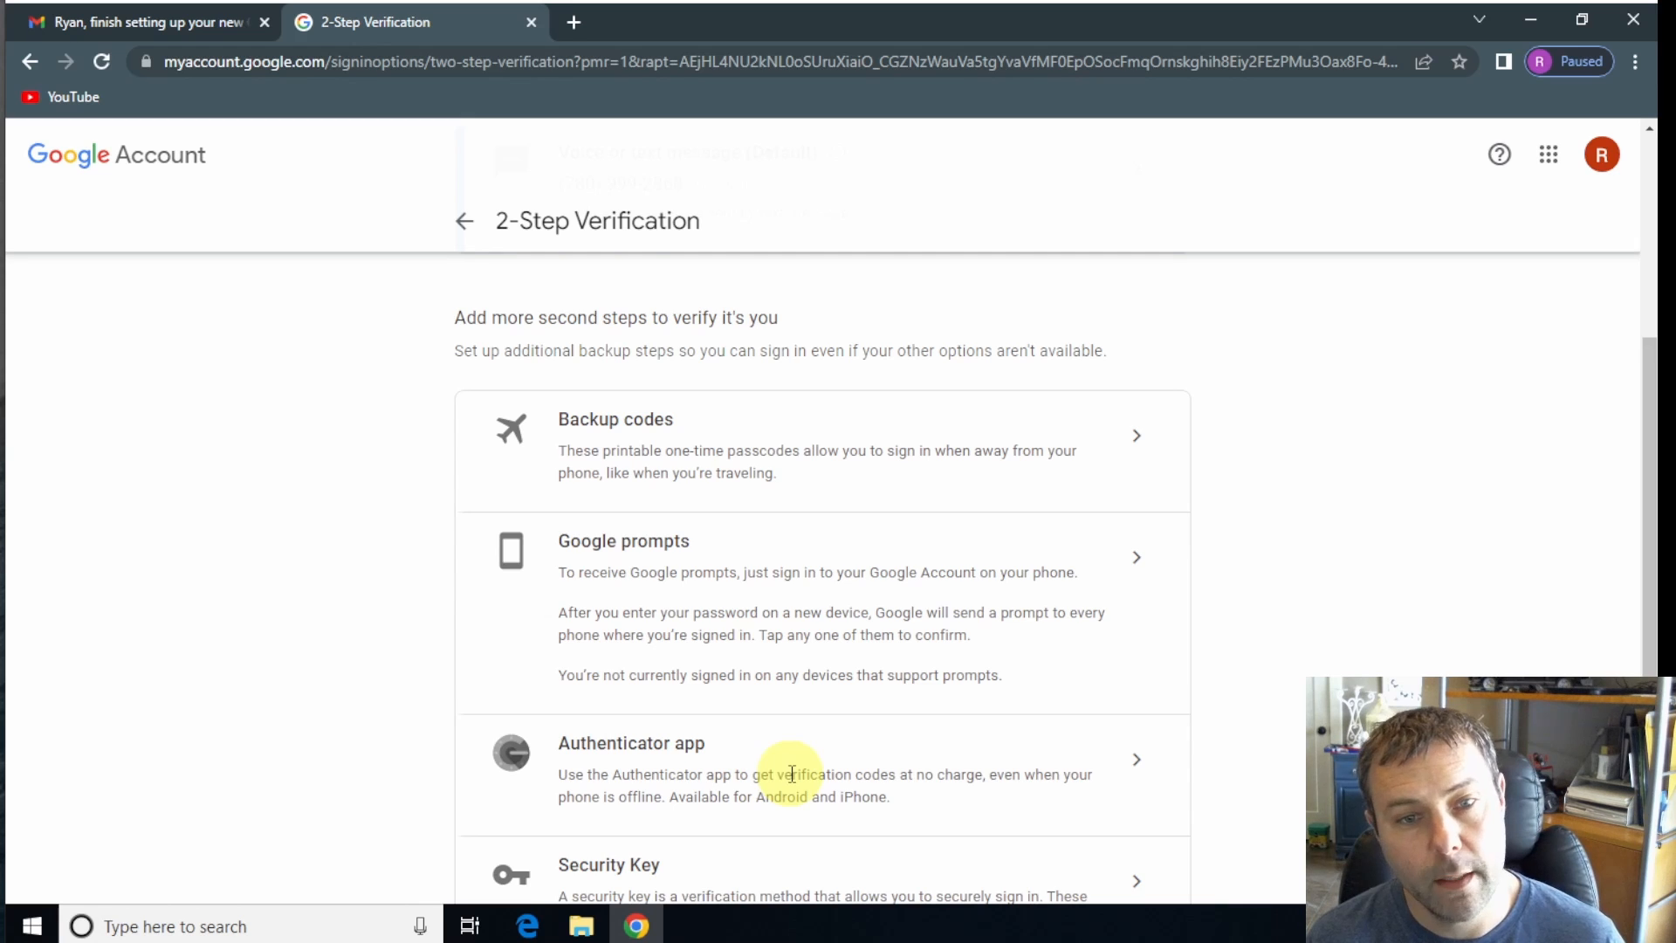
pyautogui.scroll(-1, 792, 774)
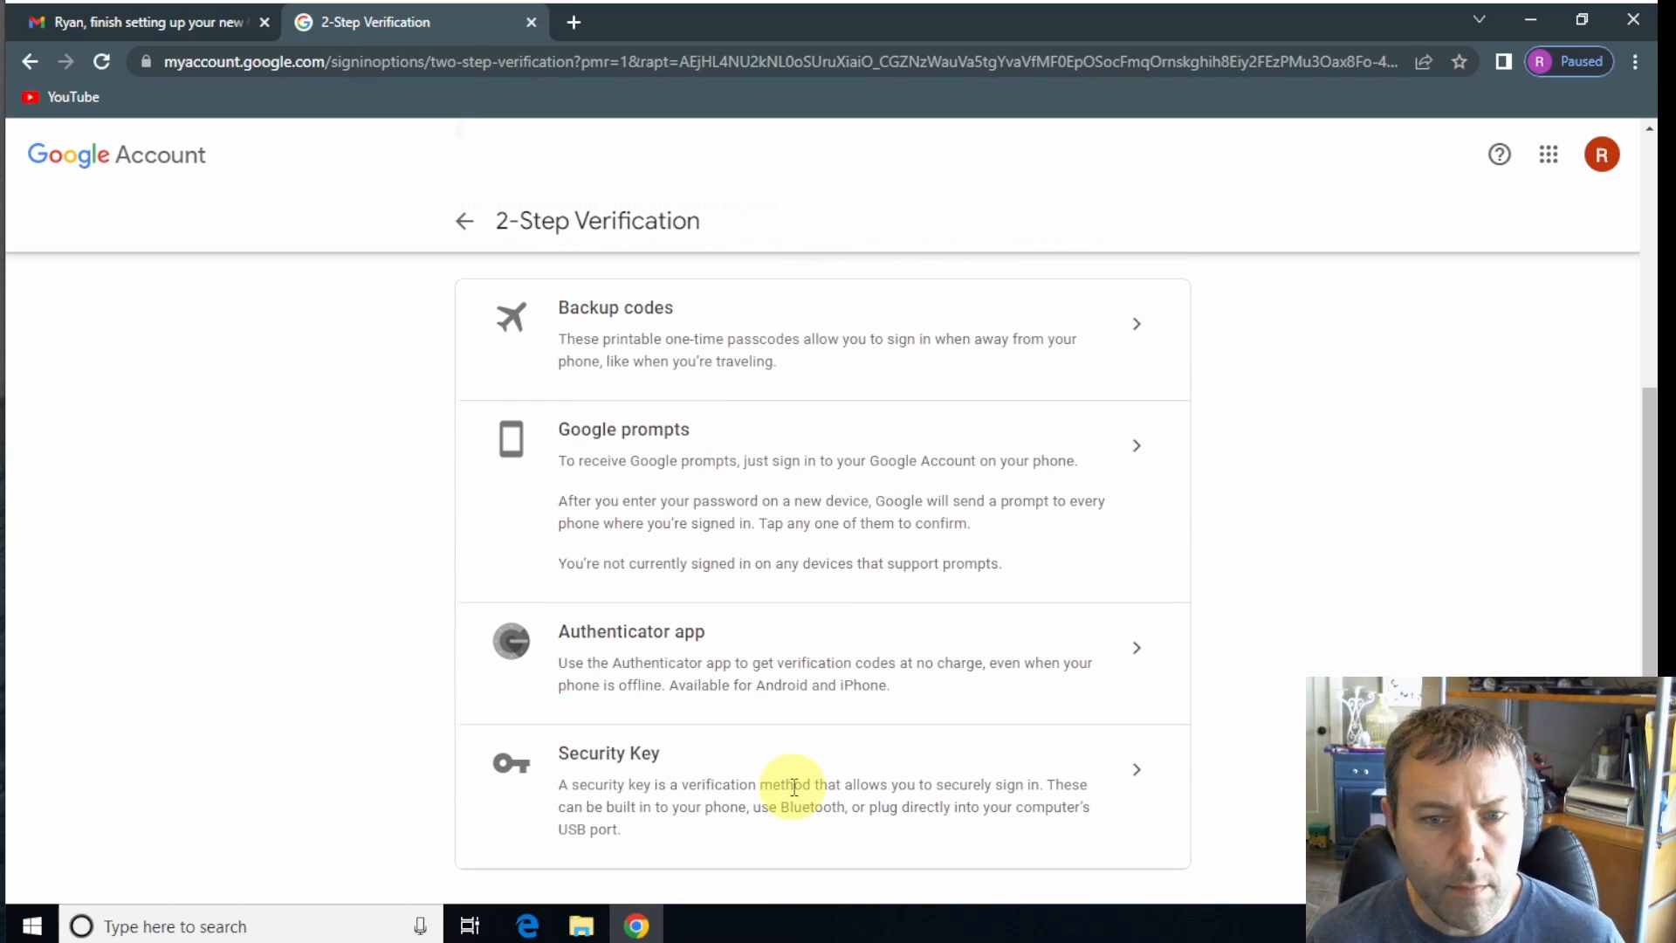
pyautogui.scroll(4, 793, 786)
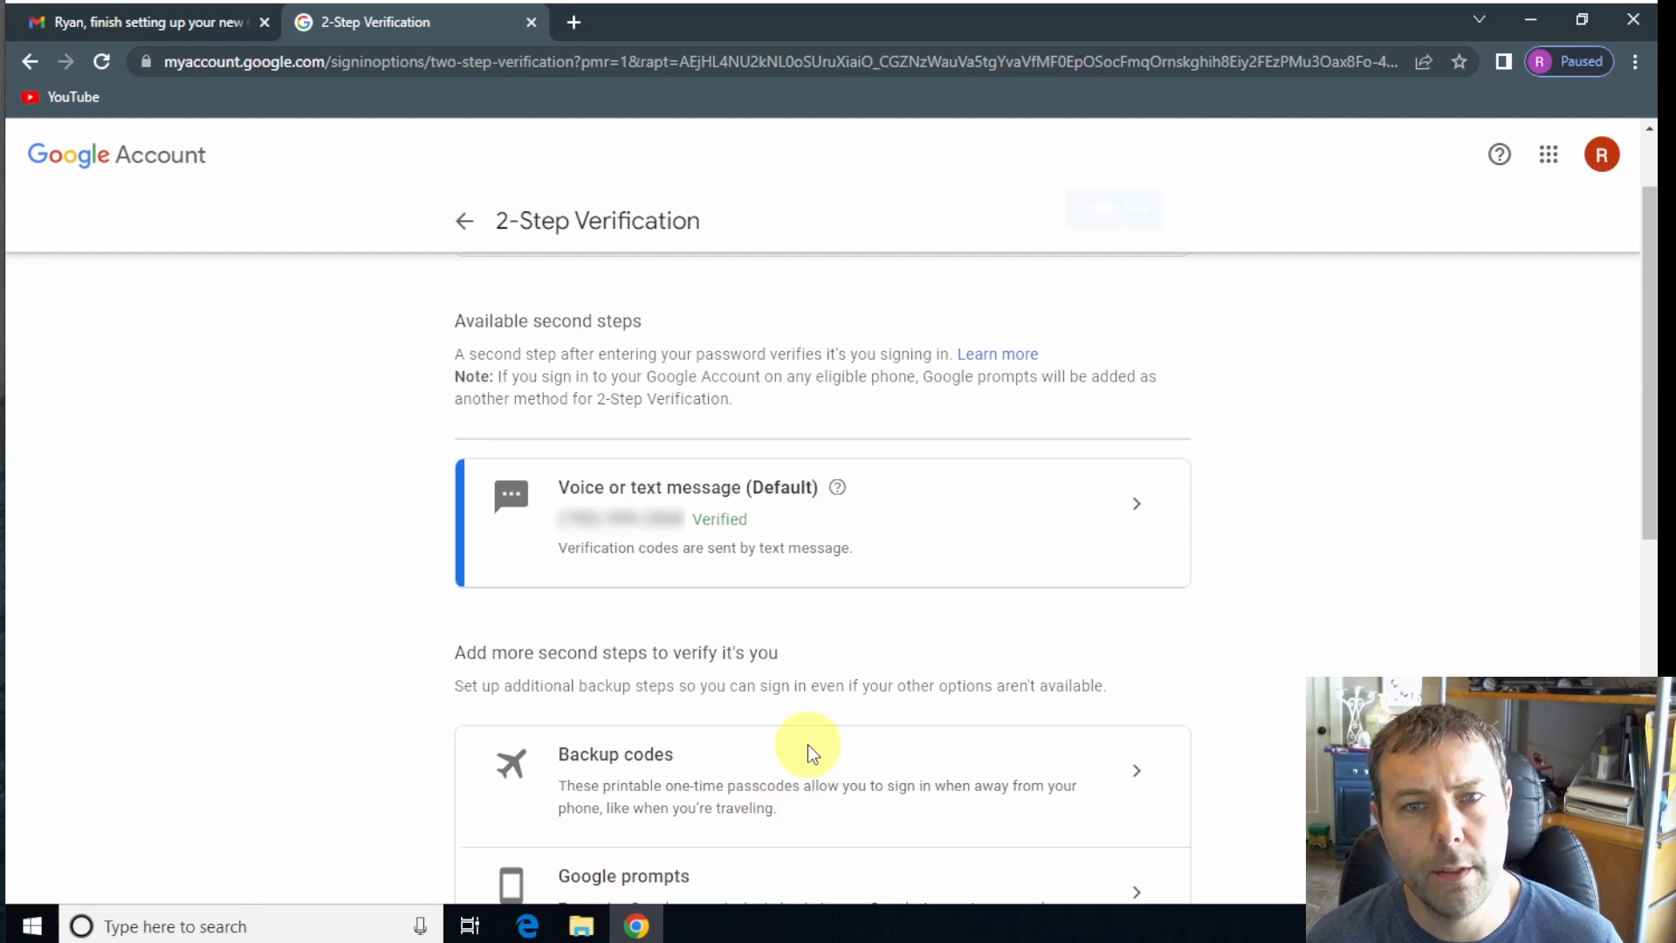
pyautogui.scroll(1, 808, 743)
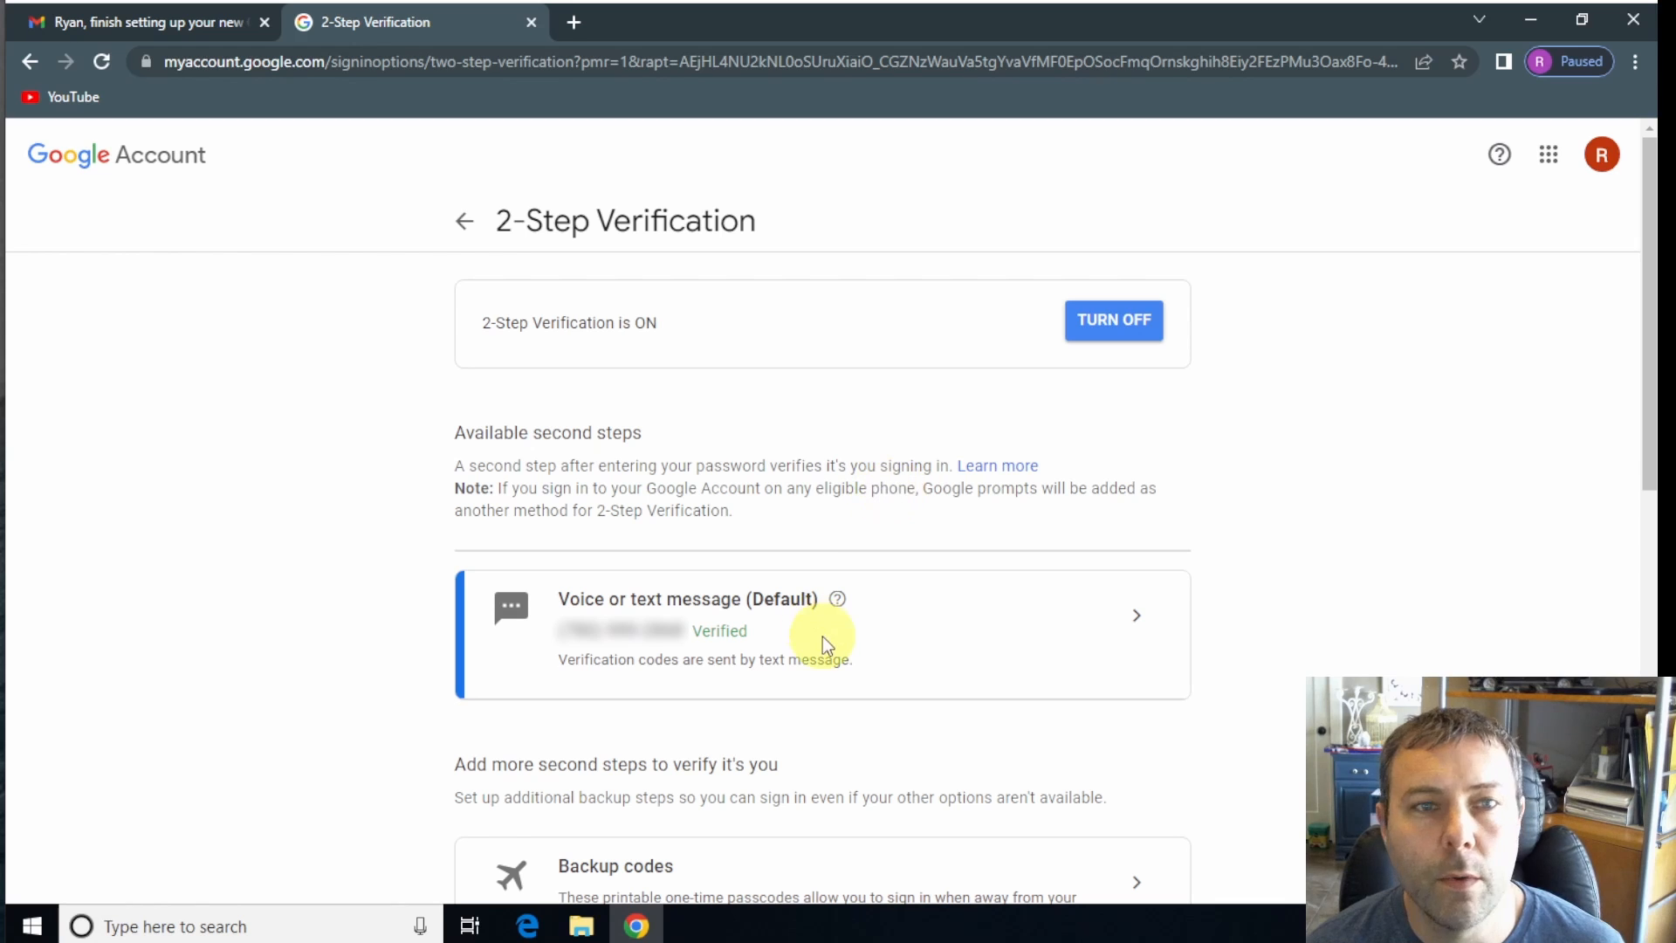
# Open Manage your Google Account from the avatar menu and browse the account home page.
pyautogui.click(1602, 156)
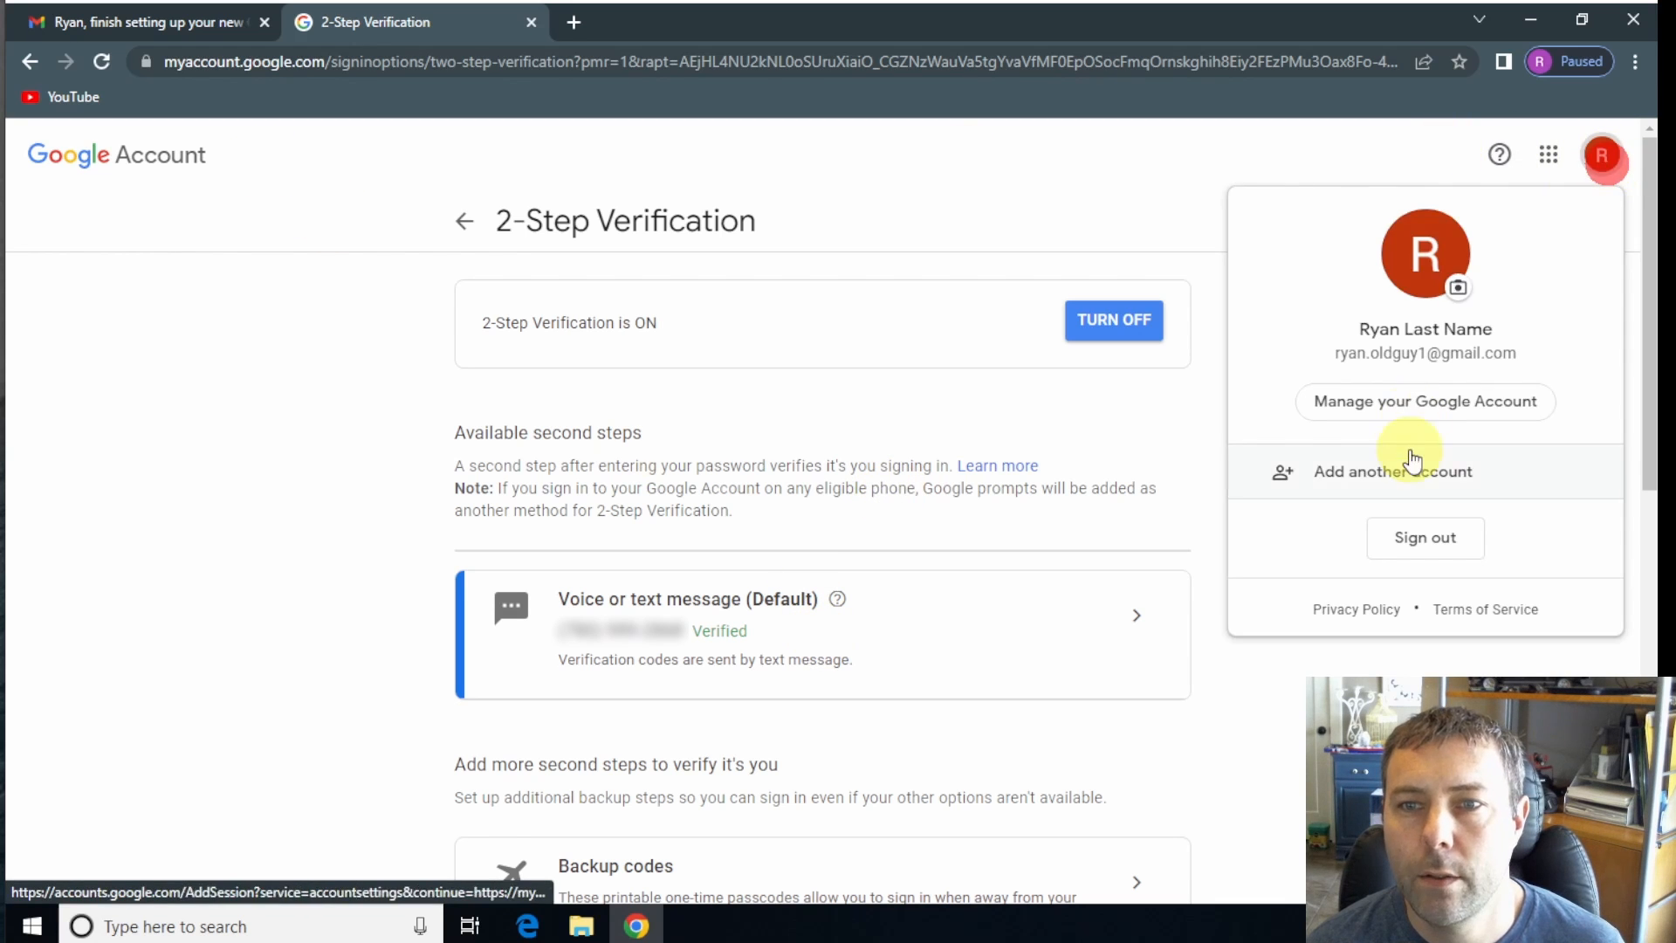
pyautogui.click(1398, 411)
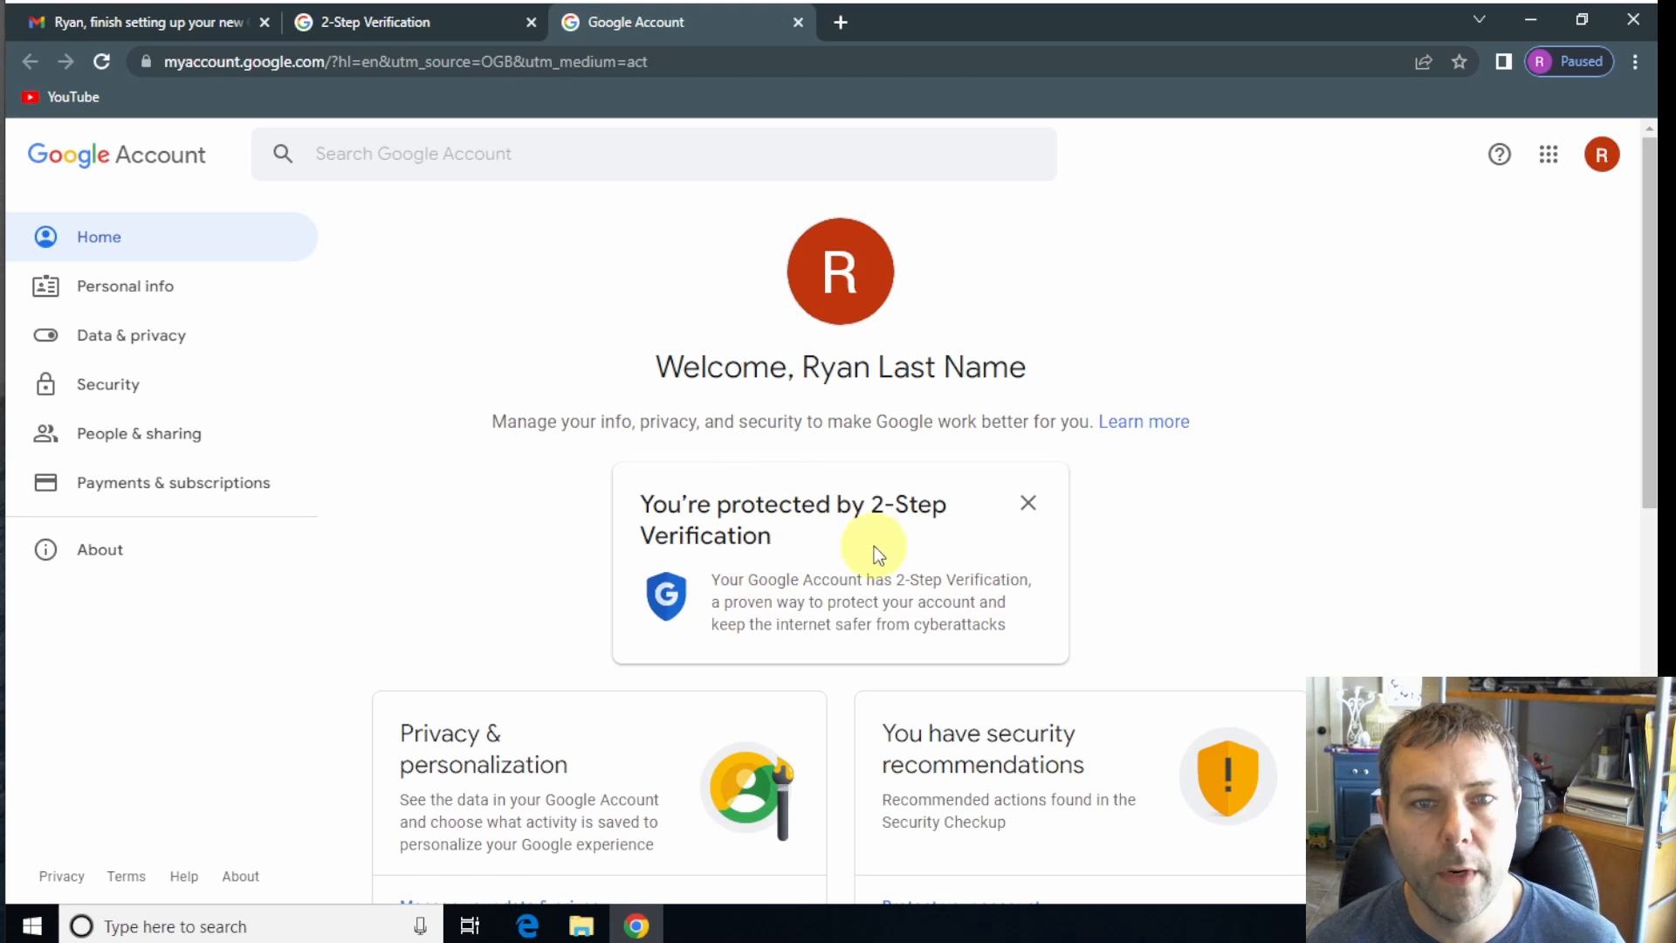
pyautogui.scroll(-3, 871, 575)
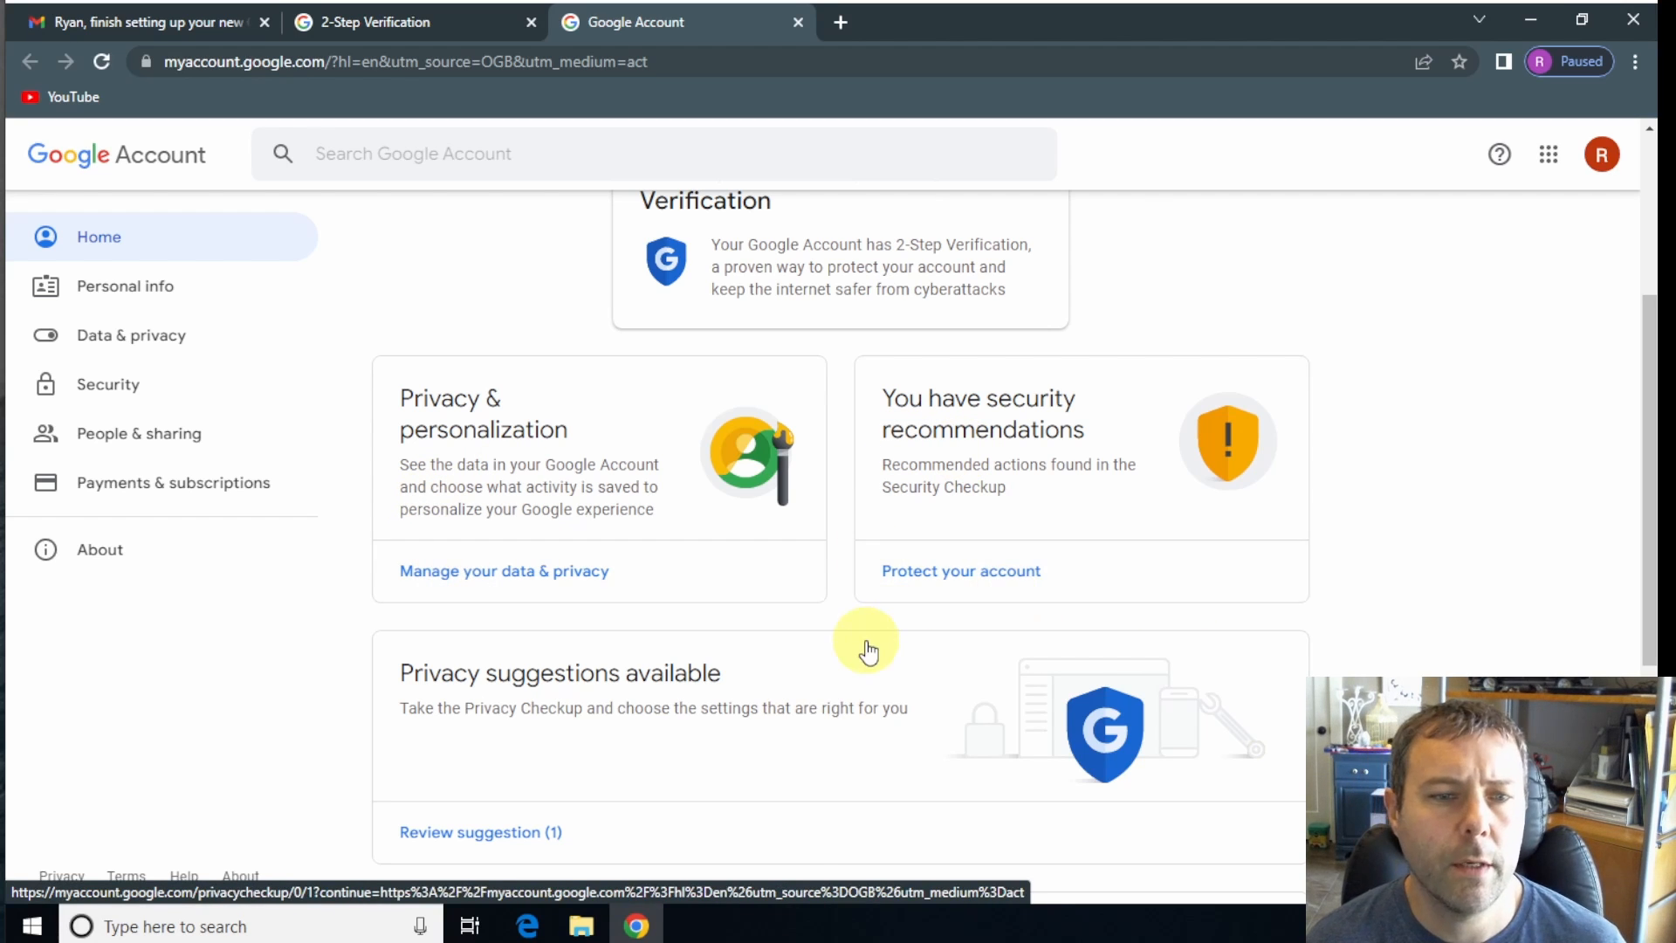
pyautogui.scroll(-3, 864, 649)
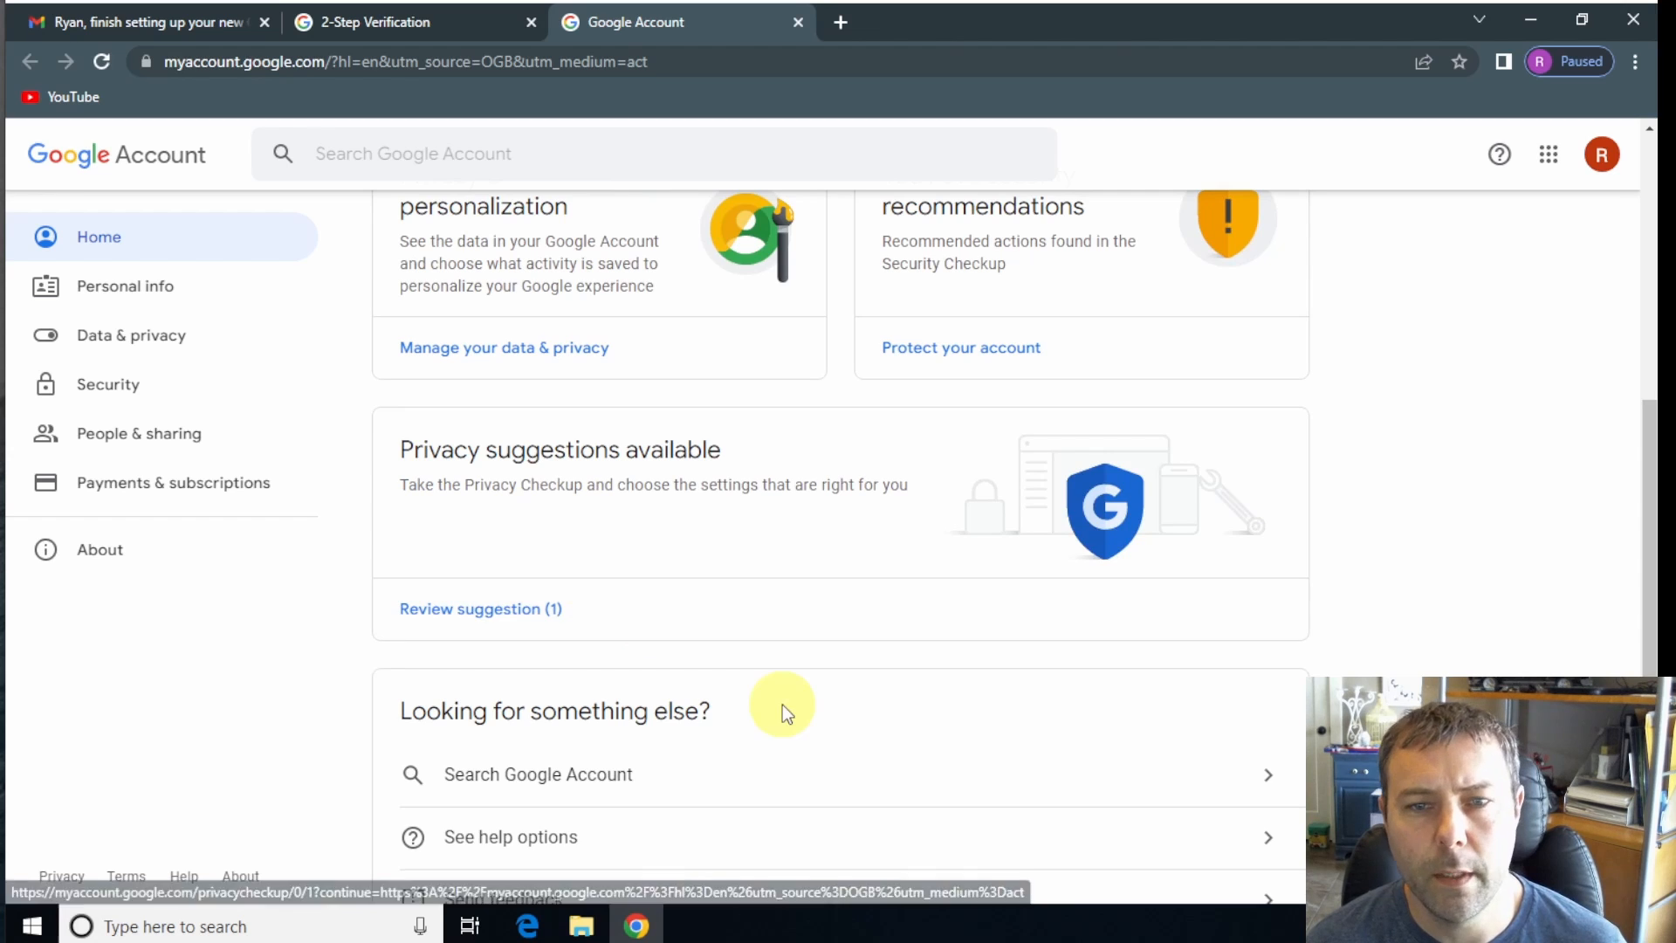
pyautogui.scroll(4, 864, 611)
# Open the Security Checkup and review its results, expanding the signed-in devices list.
pyautogui.click(992, 688)
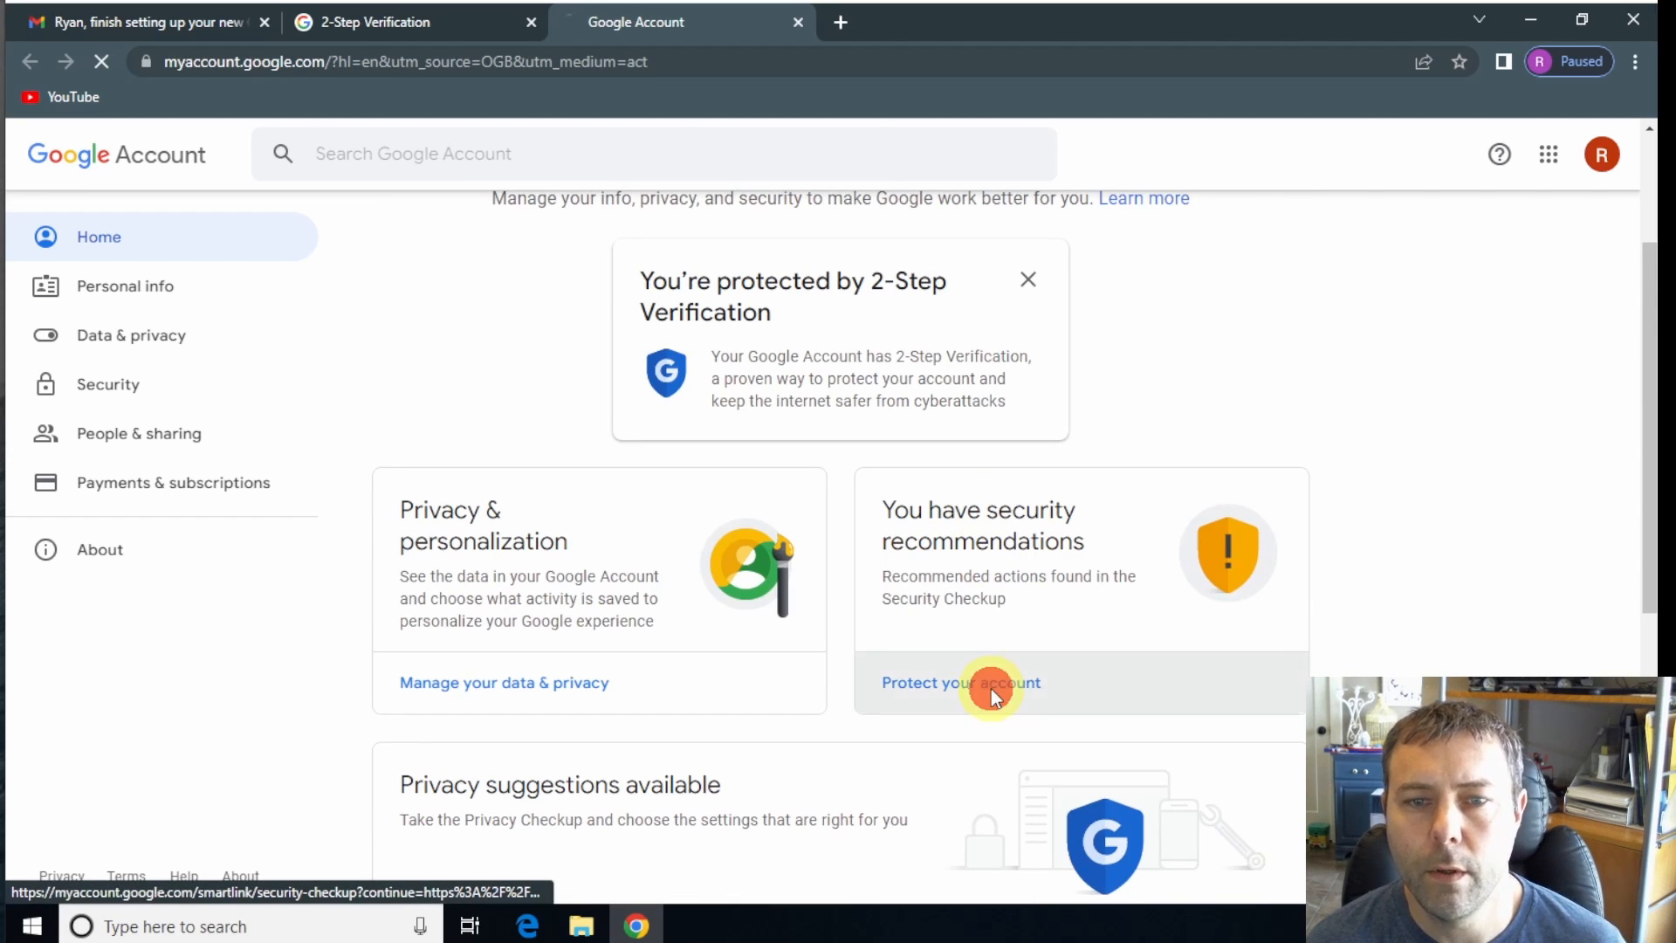
pyautogui.scroll(-3, 905, 610)
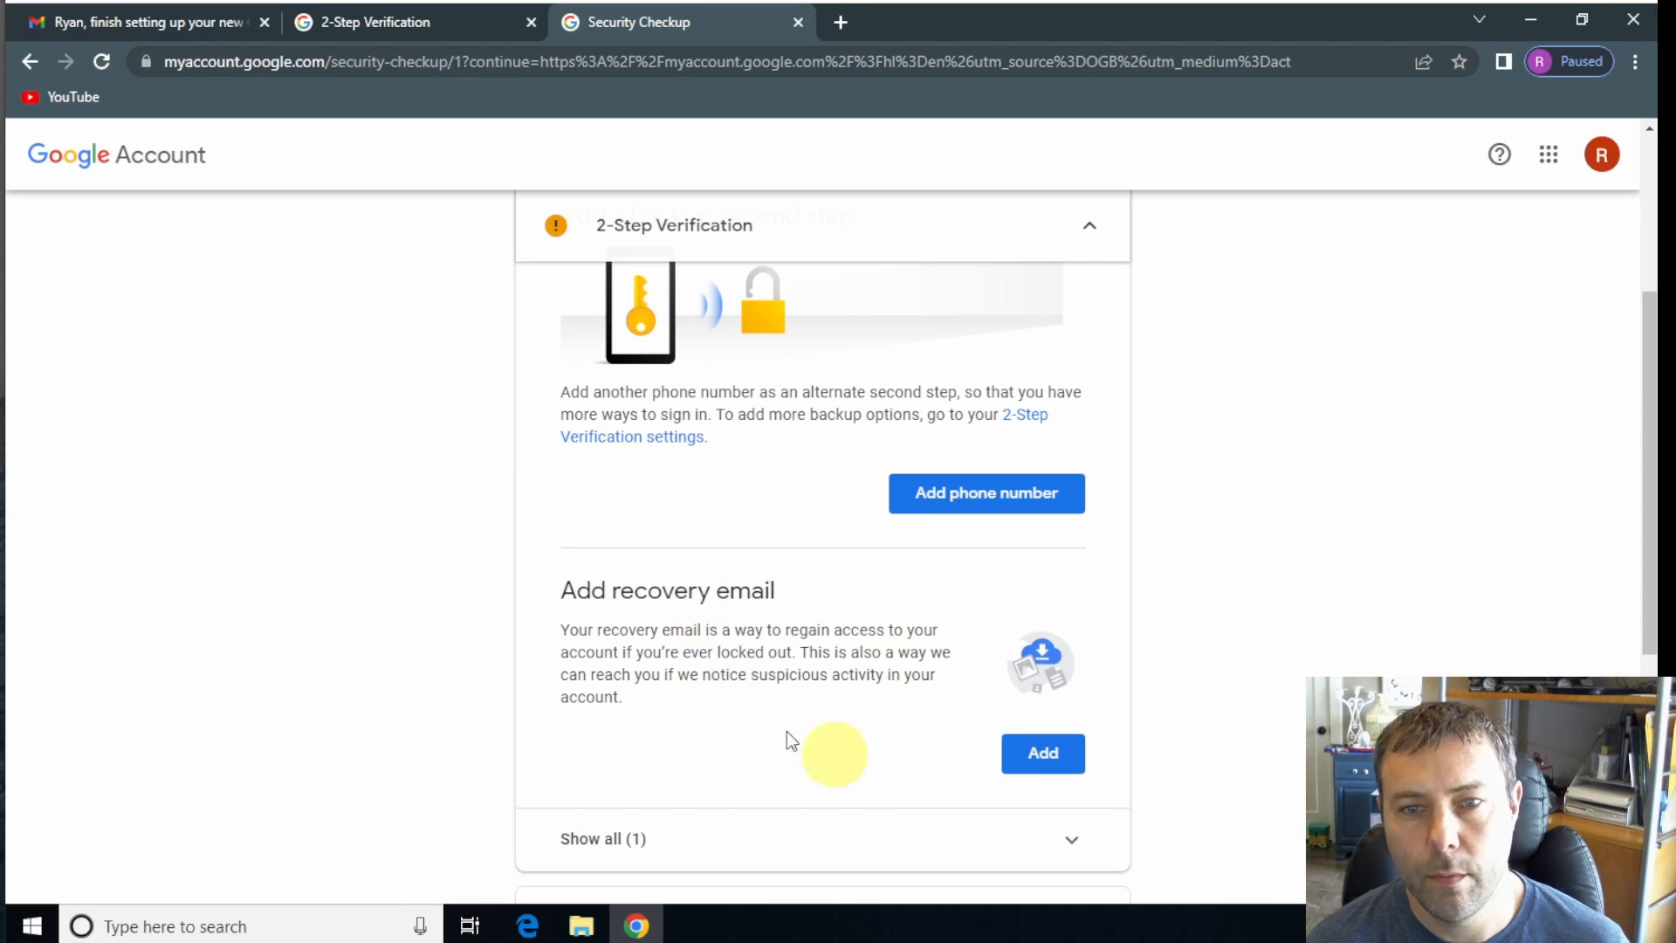
pyautogui.scroll(3, 707, 646)
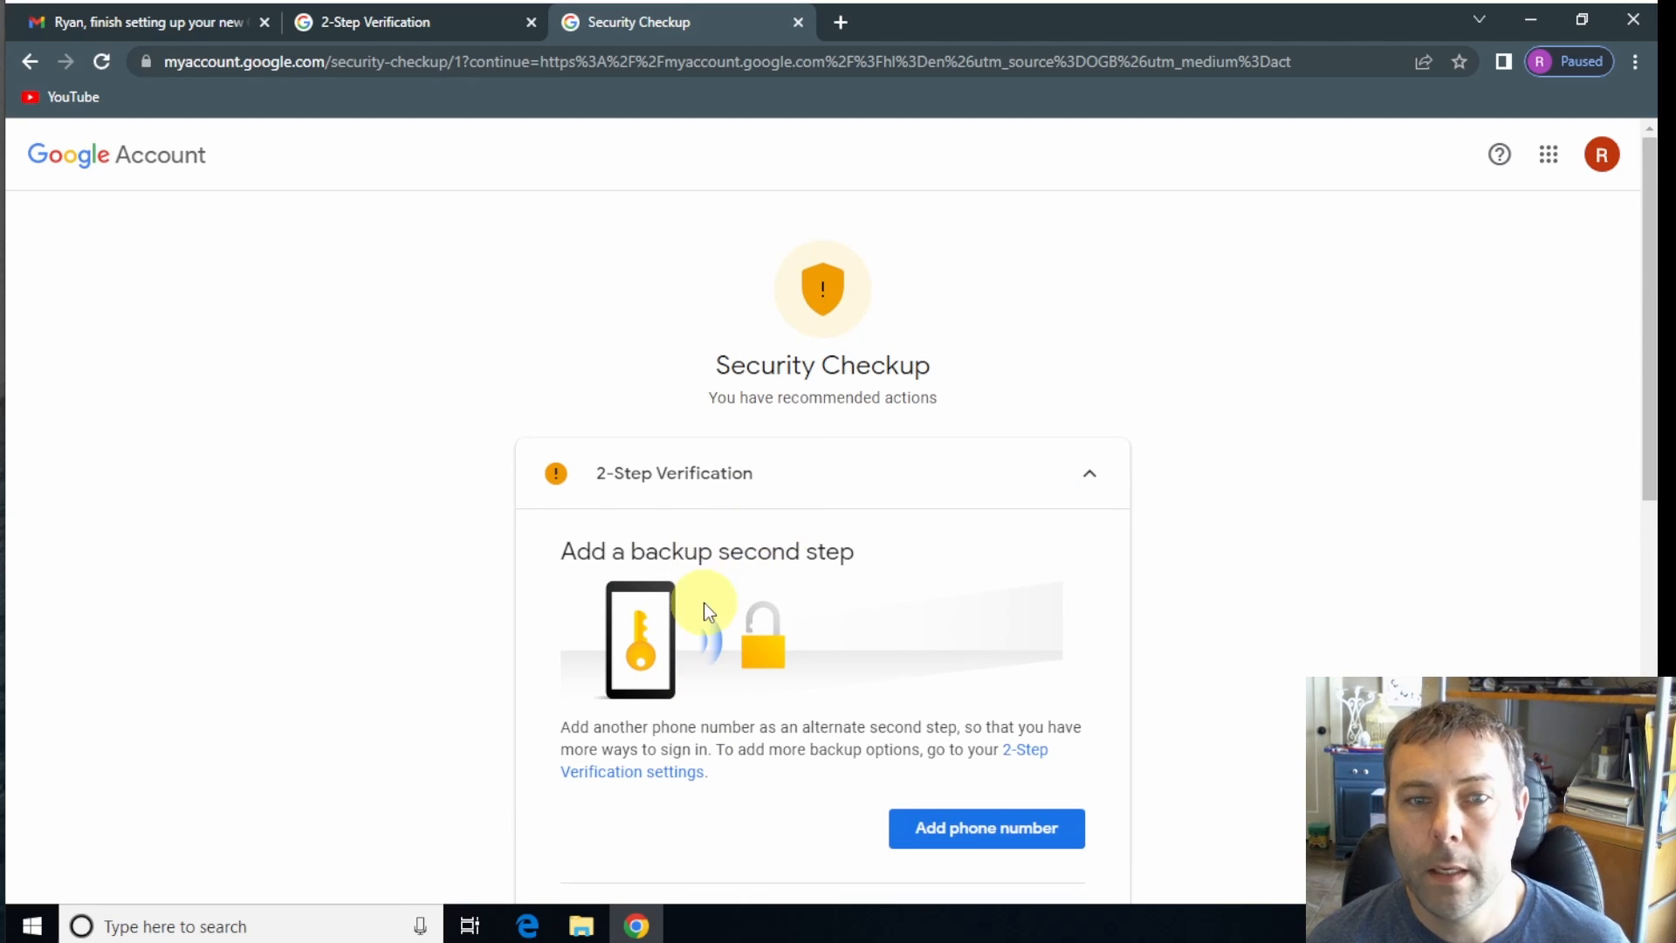
pyautogui.scroll(-3, 762, 741)
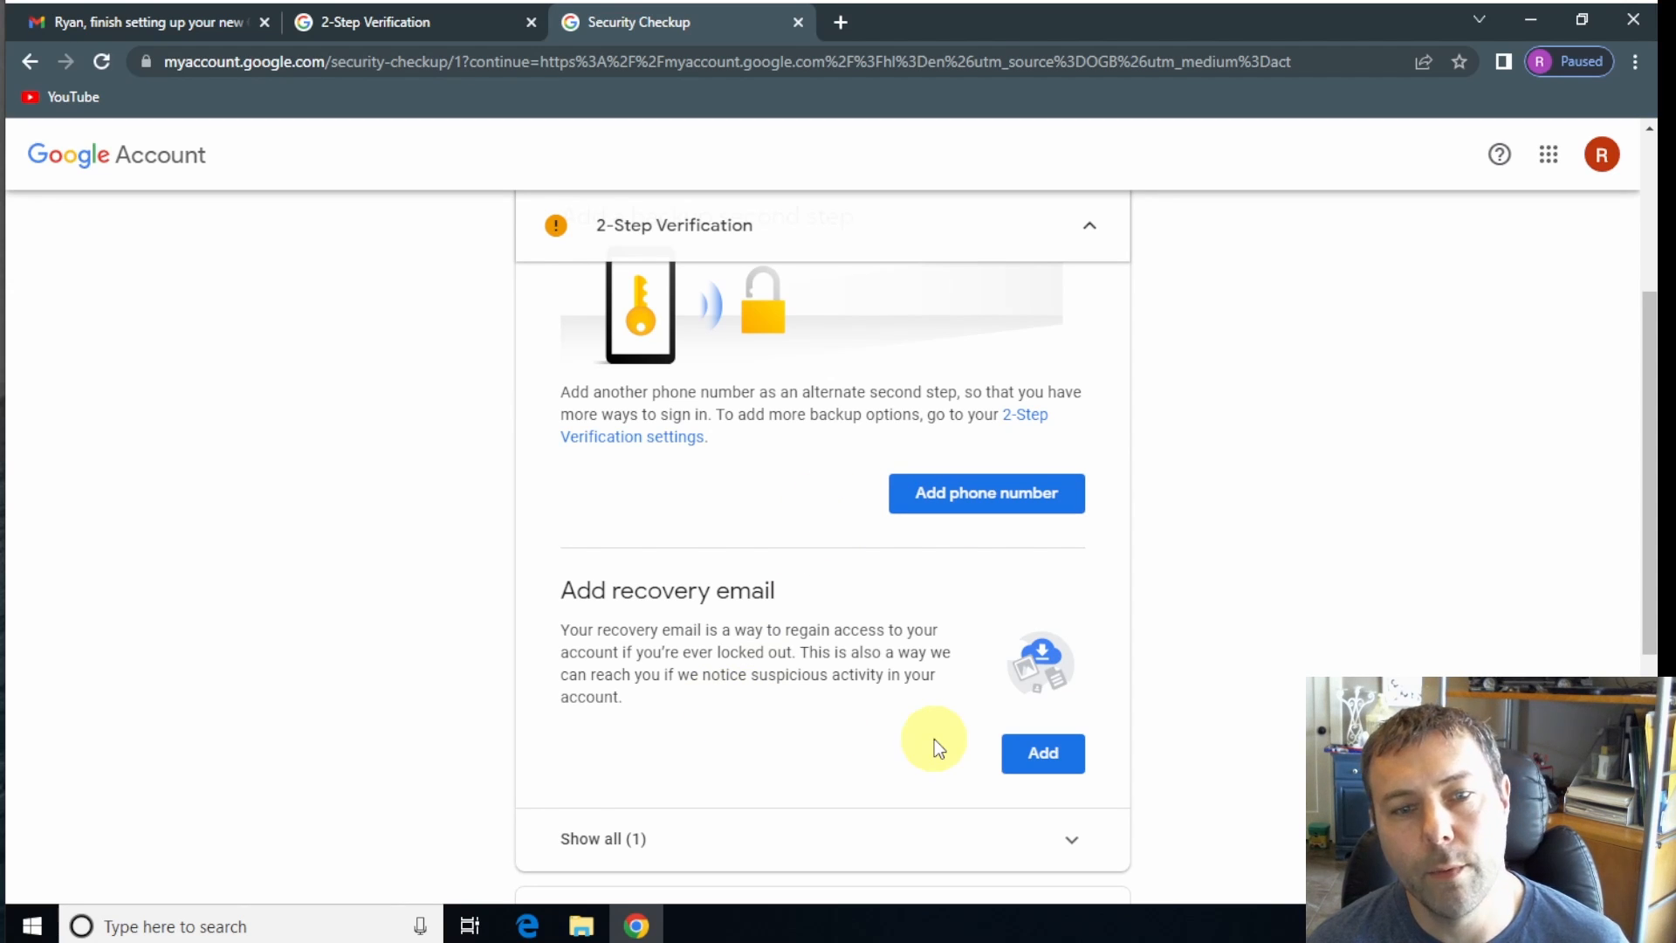
pyautogui.scroll(-3, 934, 739)
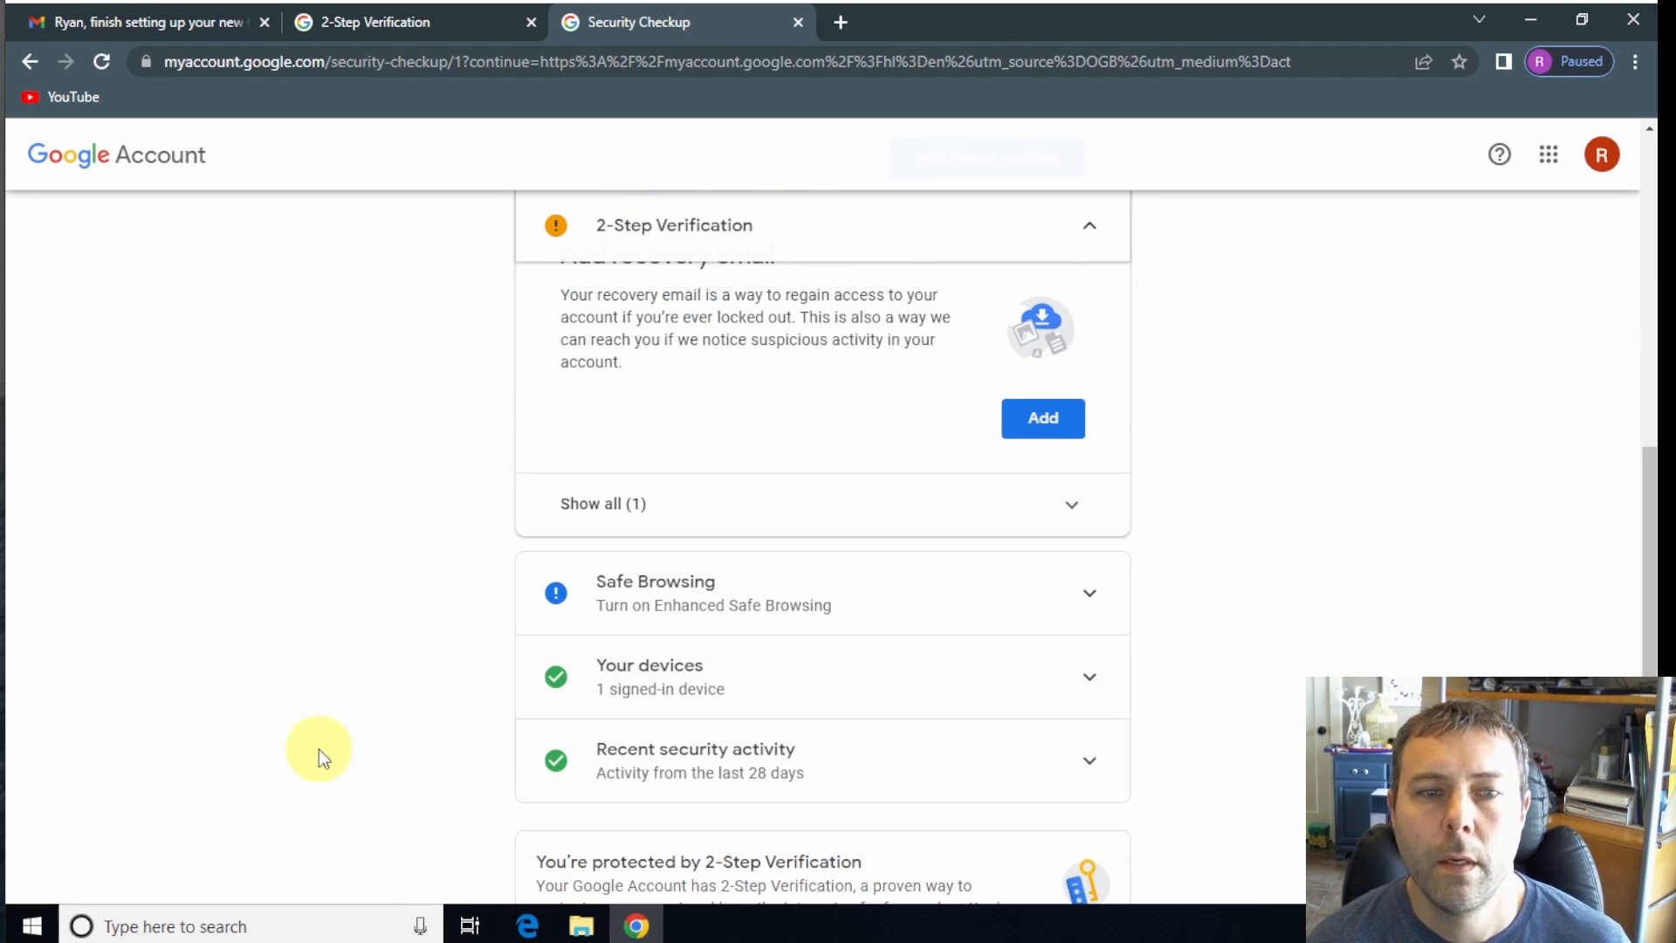
pyautogui.scroll(-2, 479, 768)
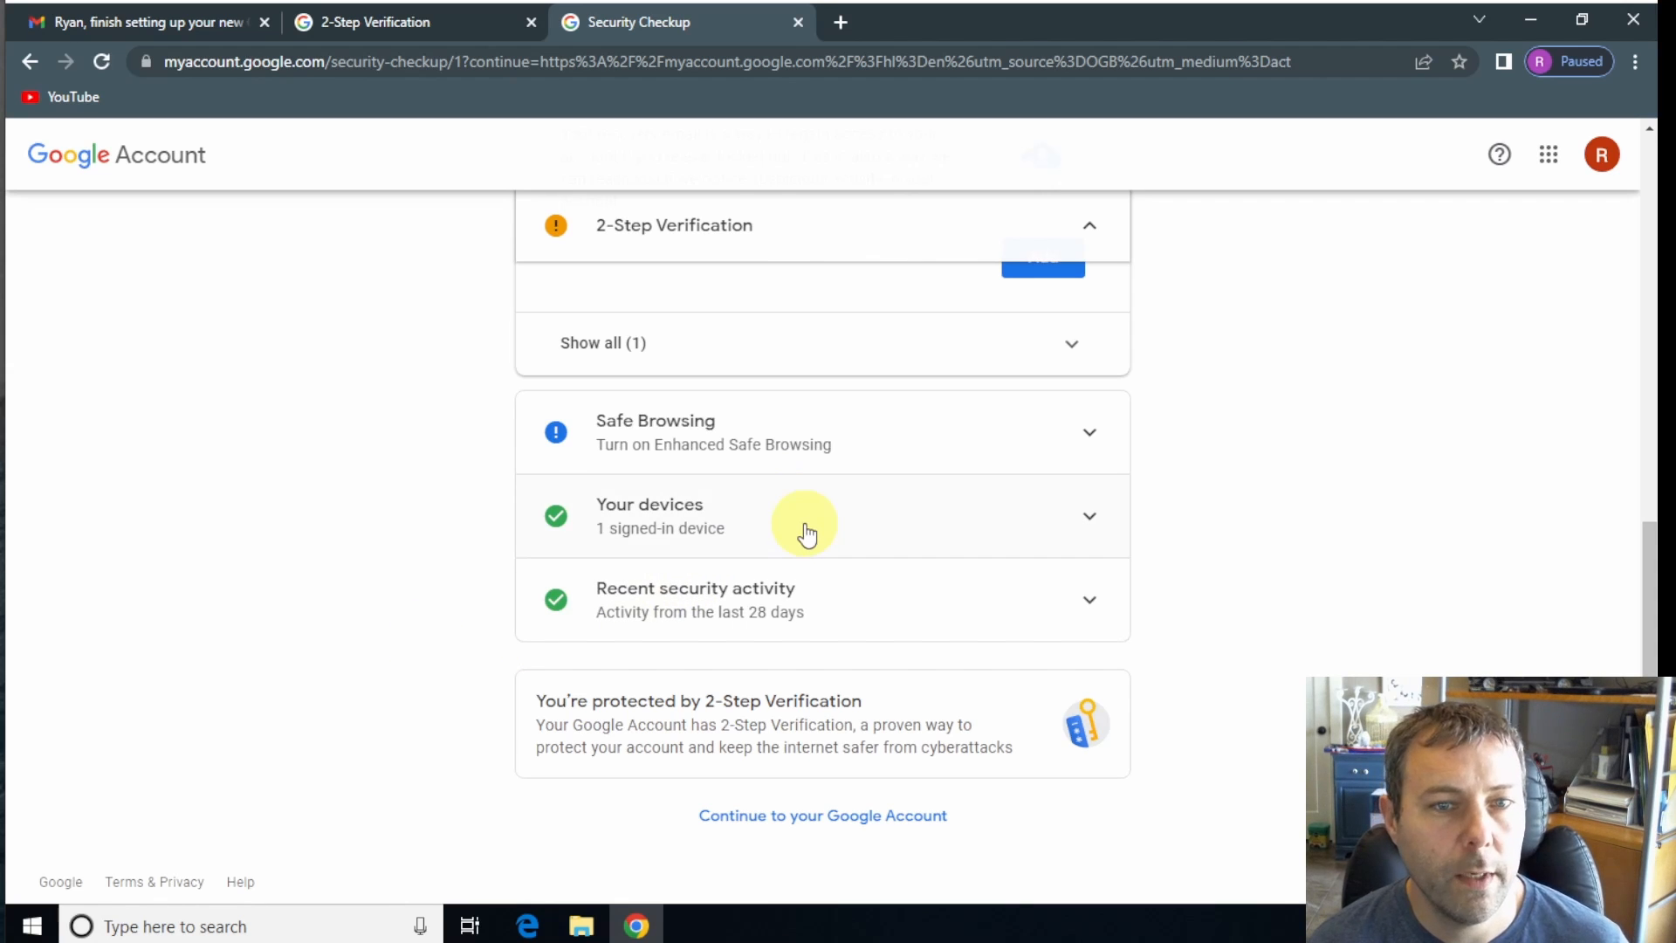
pyautogui.click(807, 534)
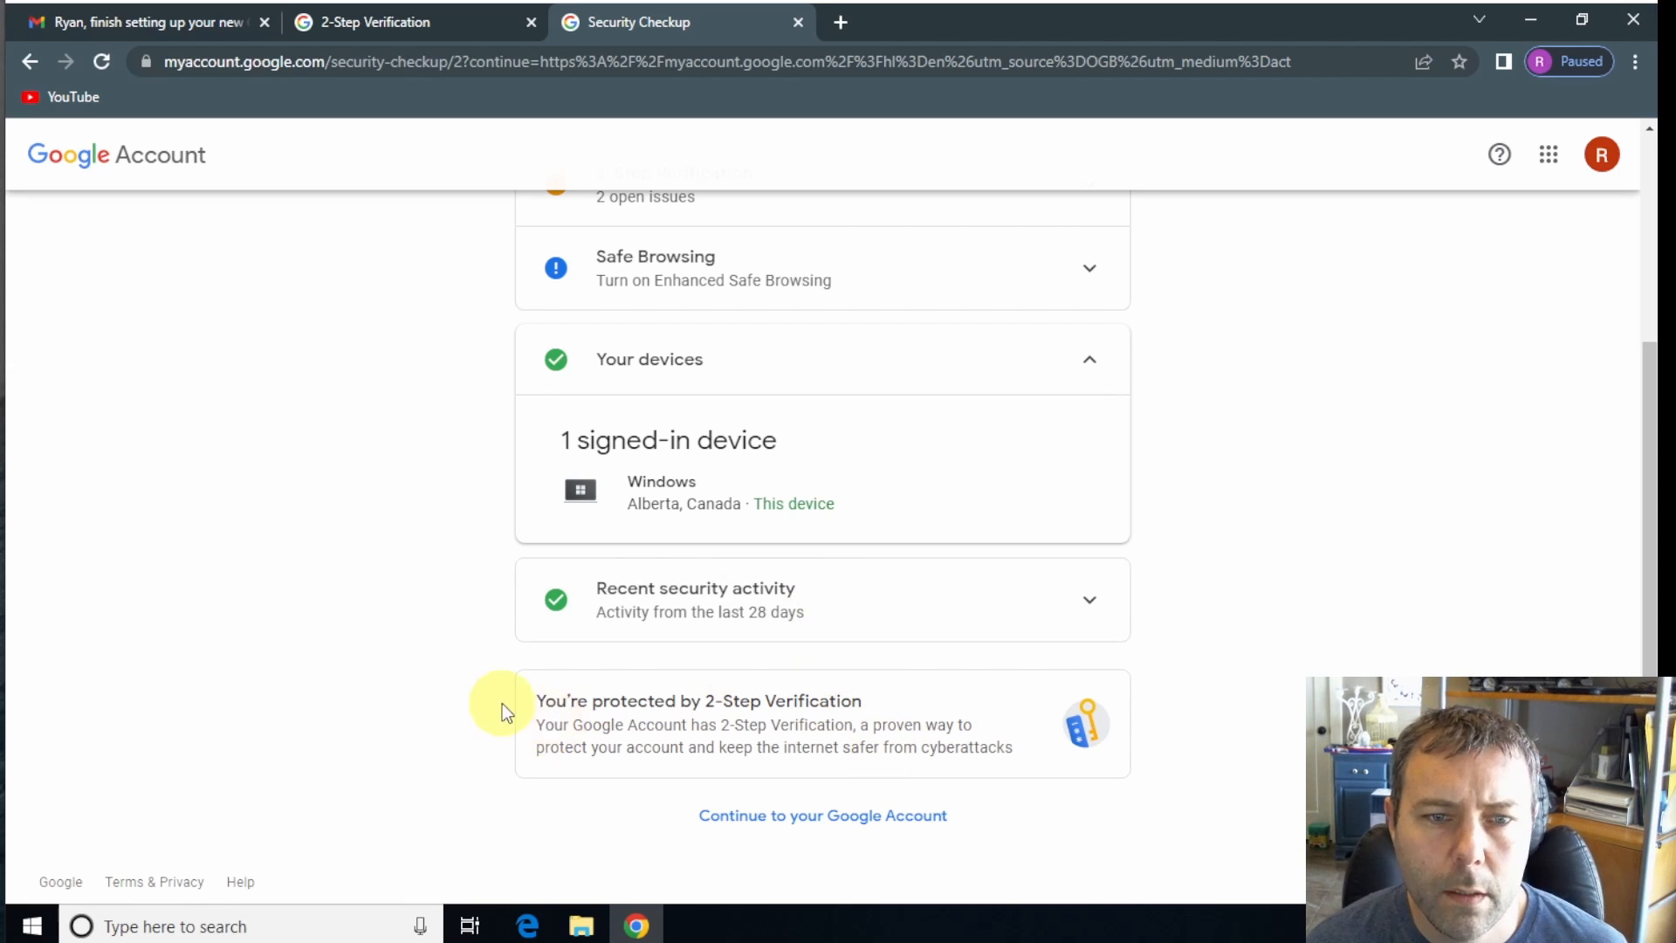
pyautogui.scroll(5, 501, 704)
# Open a fresh Google Account home page, close the Security Checkup and 2-Step Verification tabs, and return to Gmail.
pyautogui.click(1598, 157)
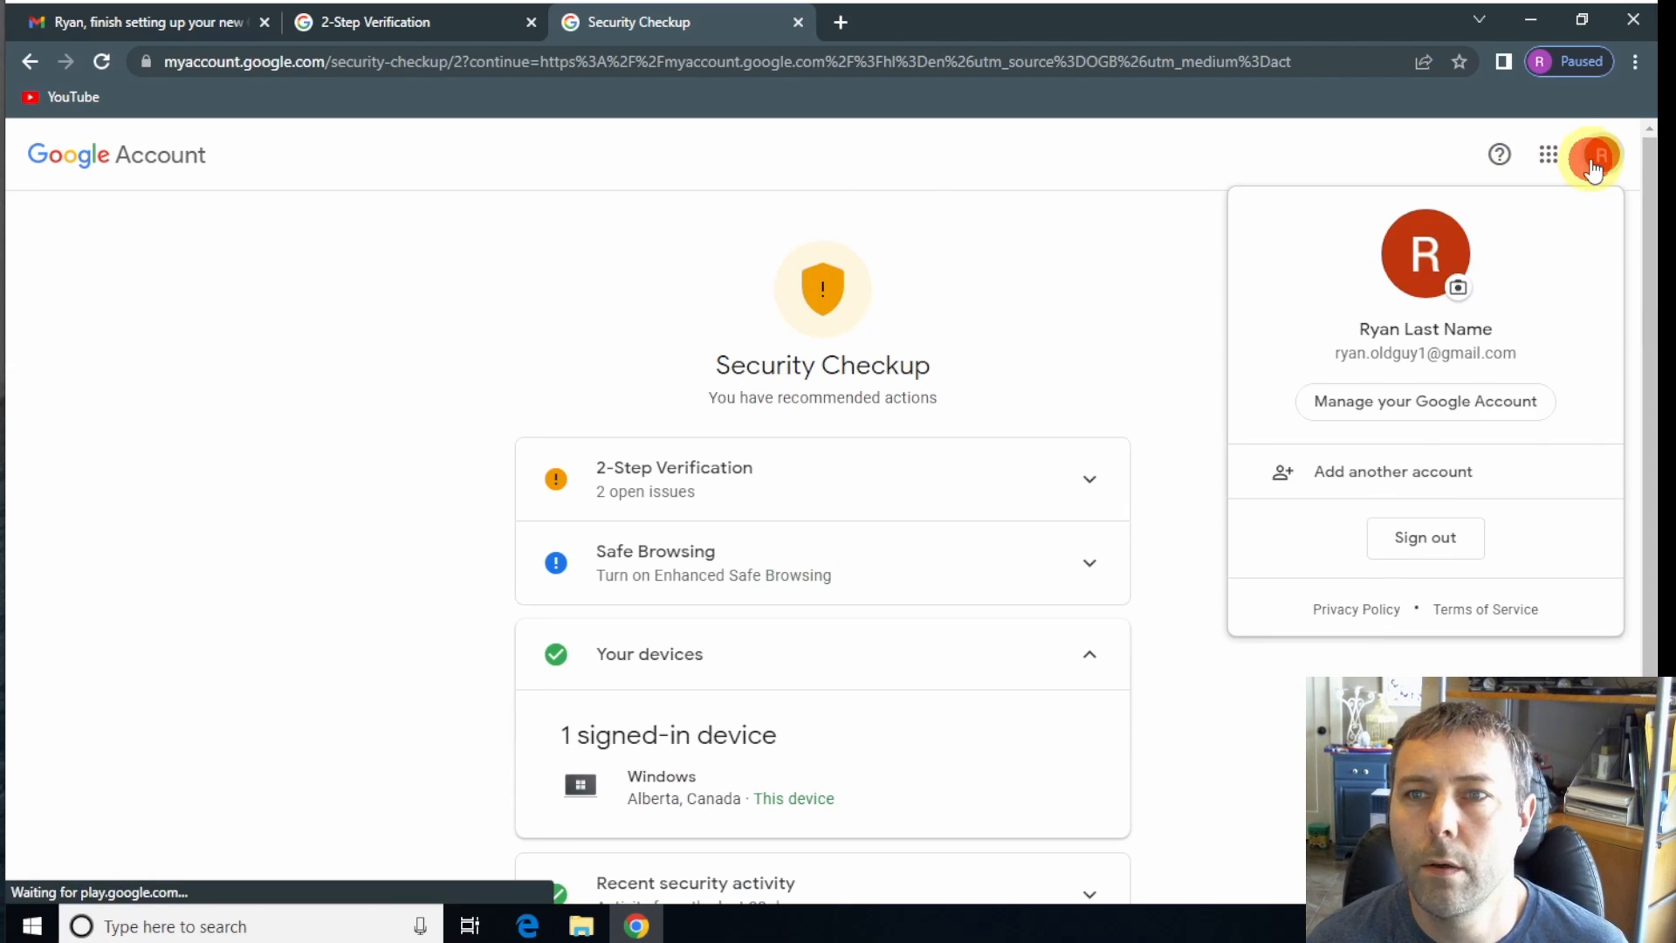
pyautogui.click(1446, 402)
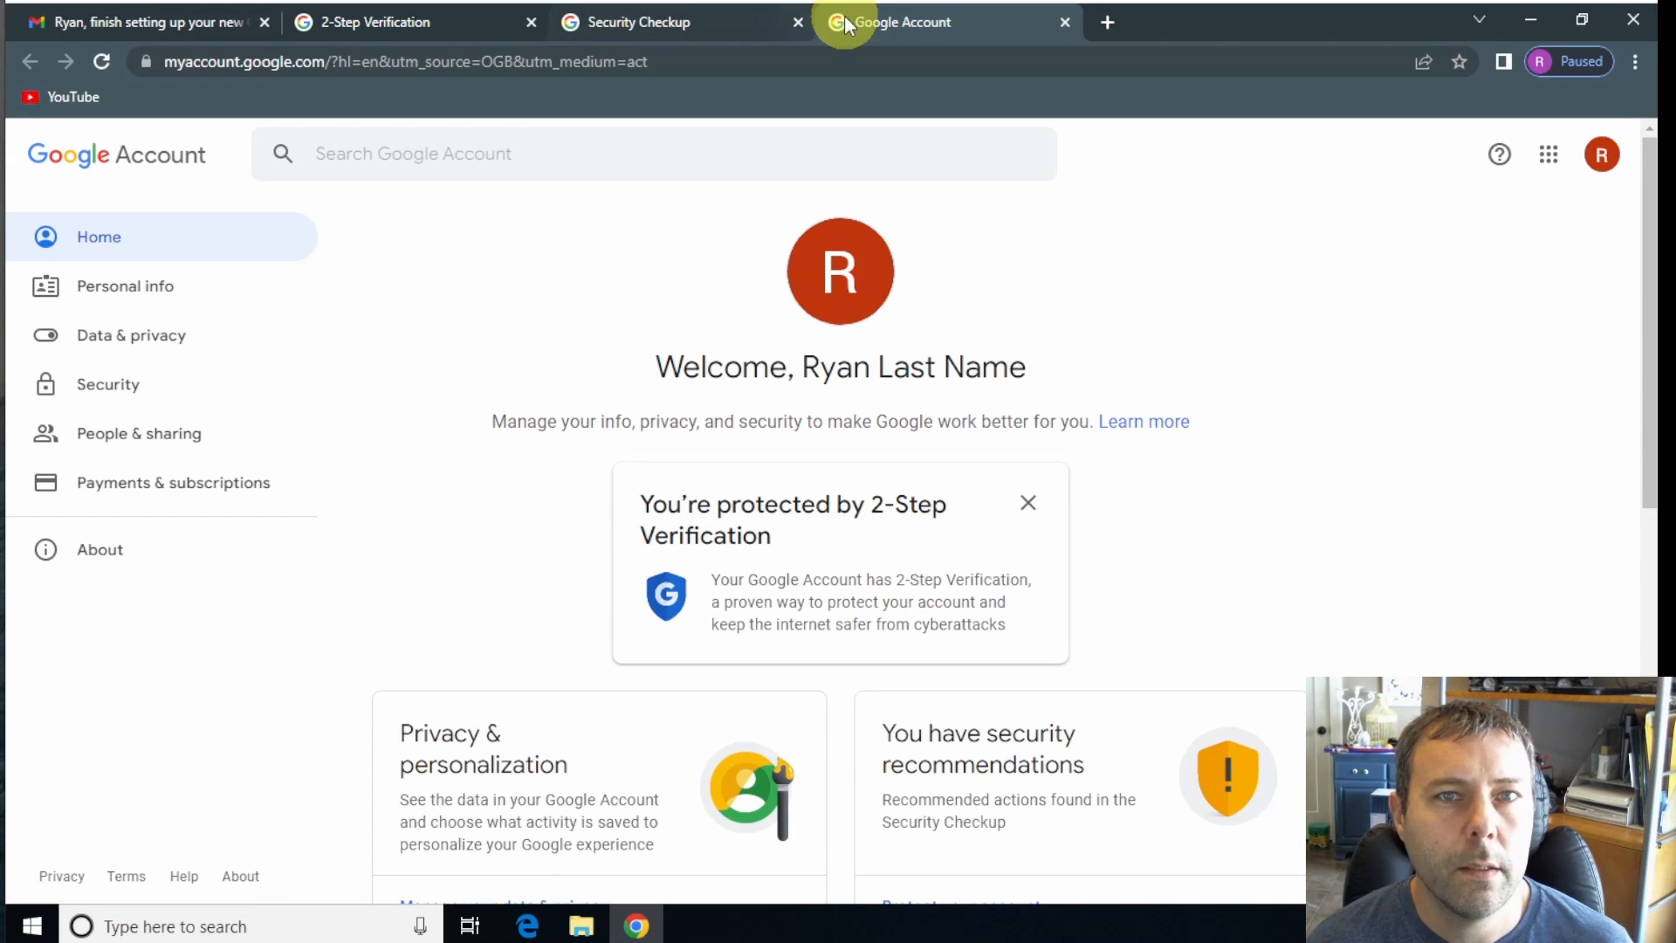
pyautogui.click(798, 21)
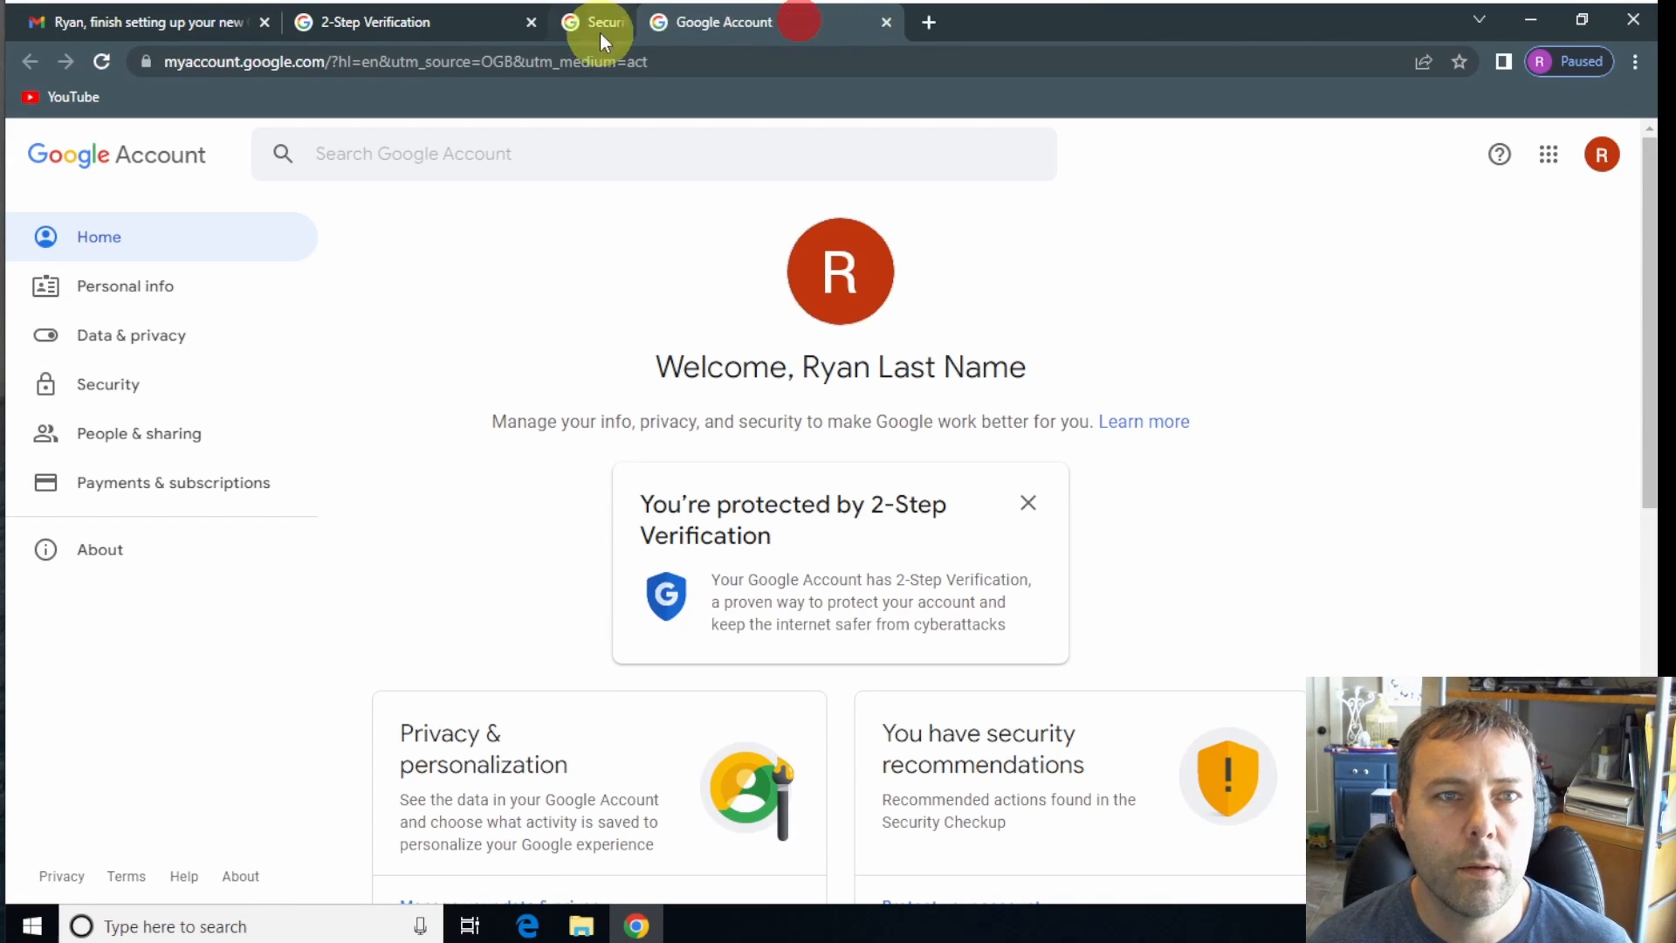
pyautogui.click(529, 21)
pyautogui.click(185, 26)
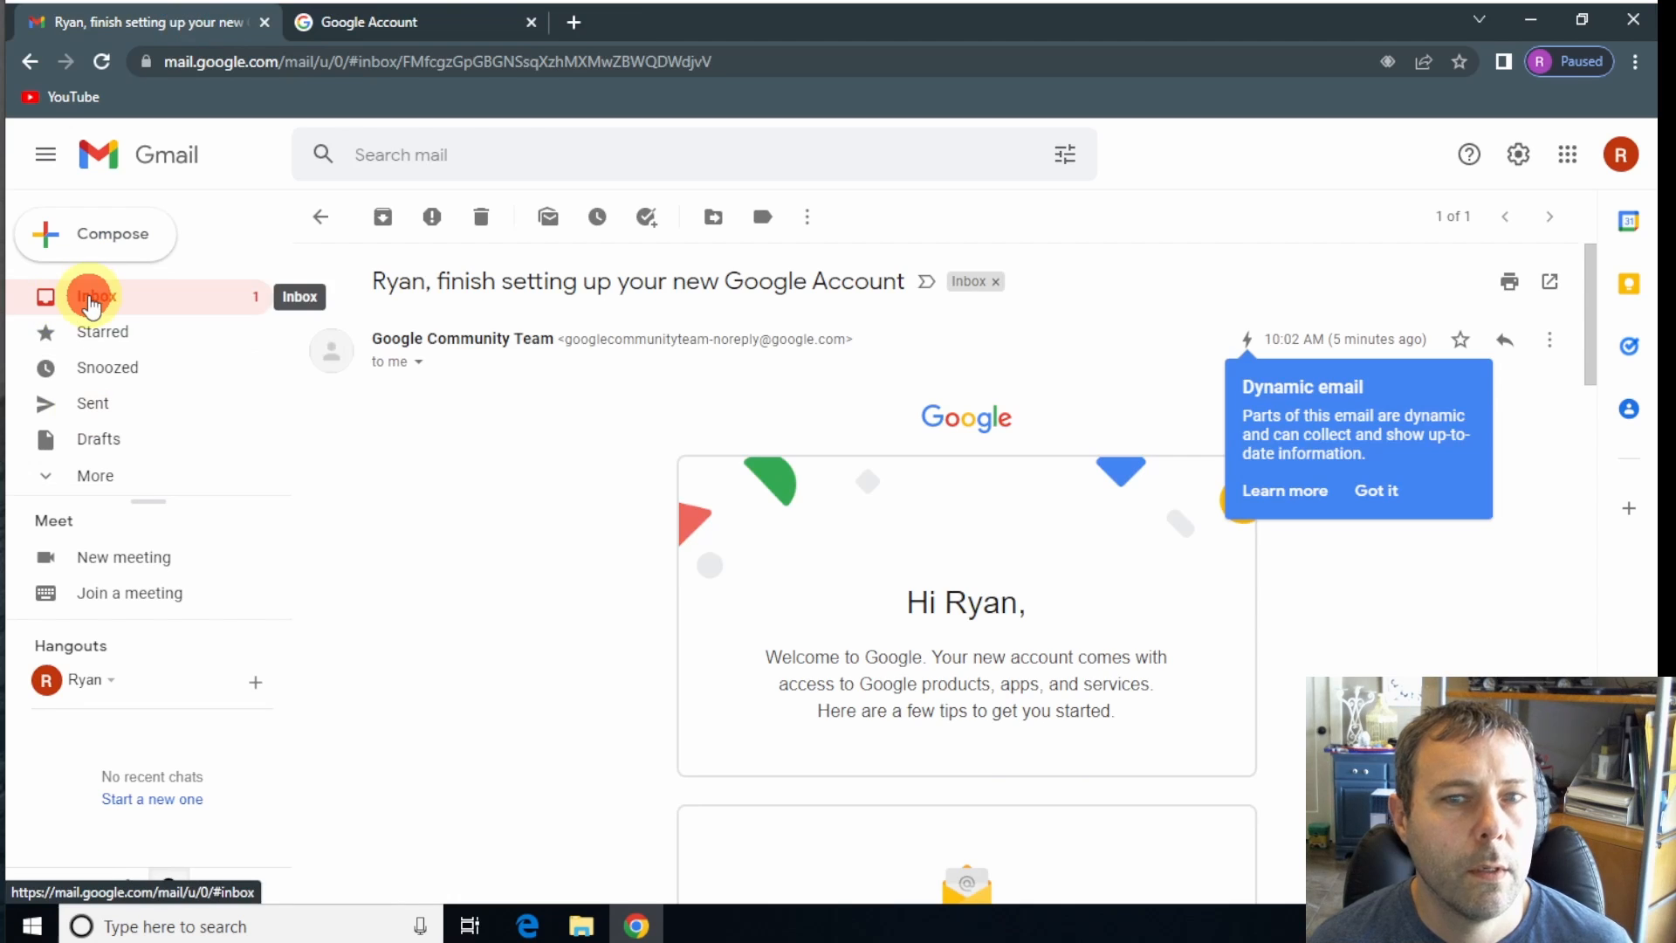
# Return to the Gmail inbox and show the Google apps grid.
pyautogui.click(91, 301)
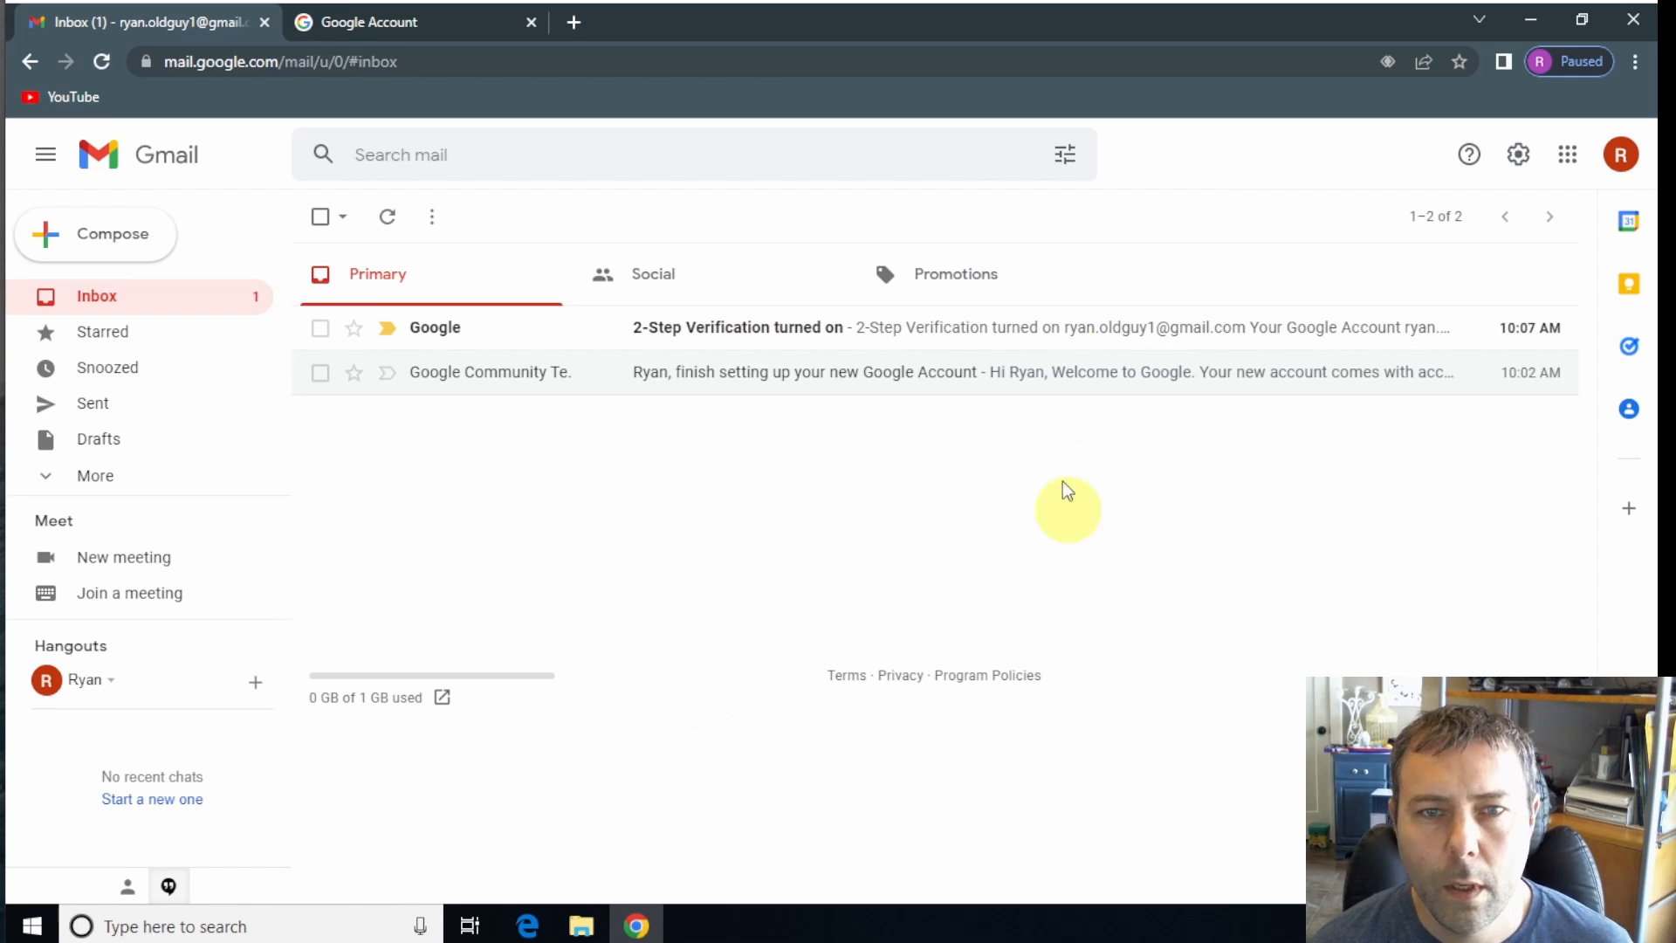
pyautogui.click(1569, 160)
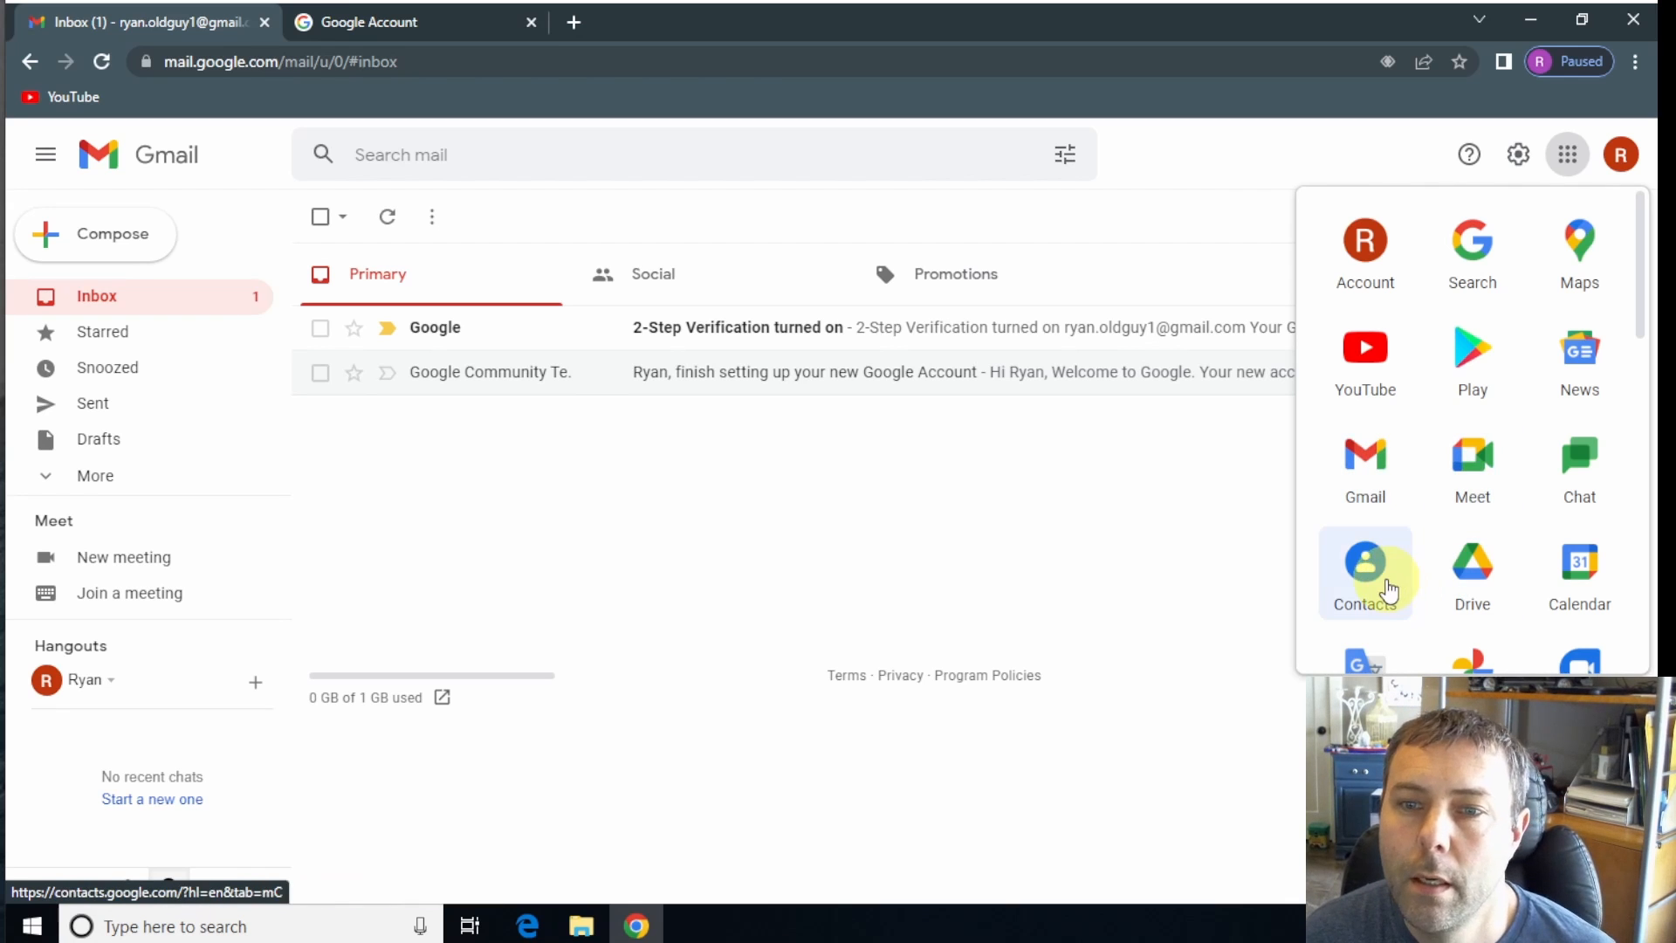
# Open Google Contacts from the apps grid, view the empty list, then go back to Gmail.
pyautogui.click(1386, 589)
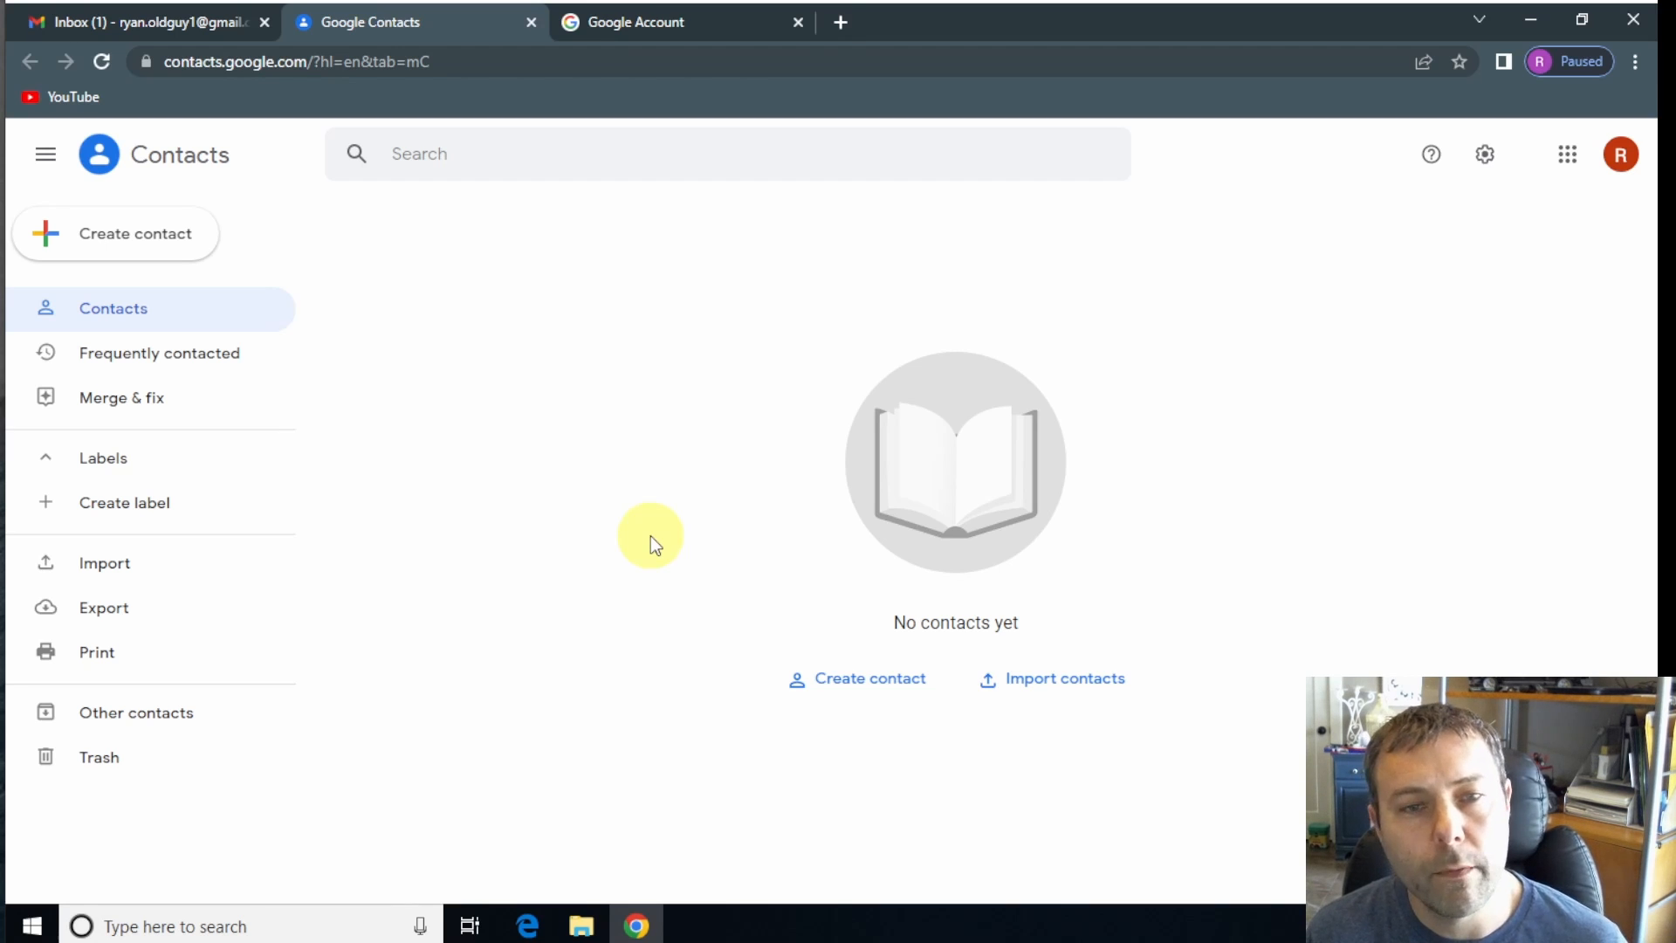
pyautogui.click(137, 21)
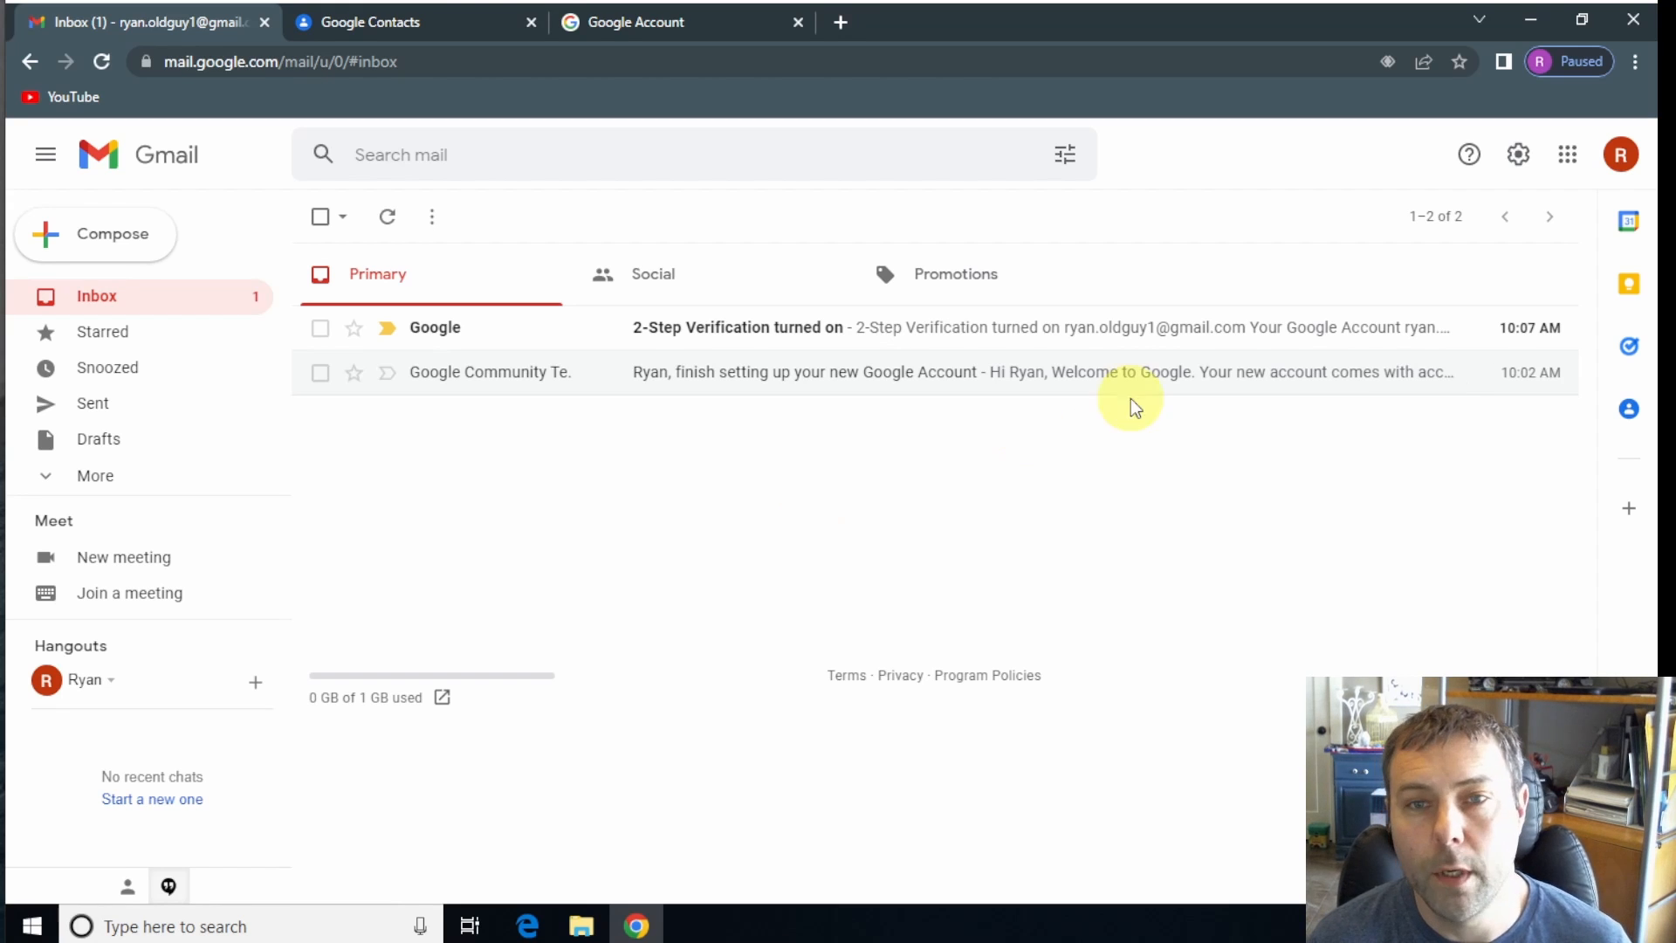
# Close the Contacts and old Google Account tabs, then reopen the Google Account home page.
pyautogui.click(528, 19)
pyautogui.click(526, 24)
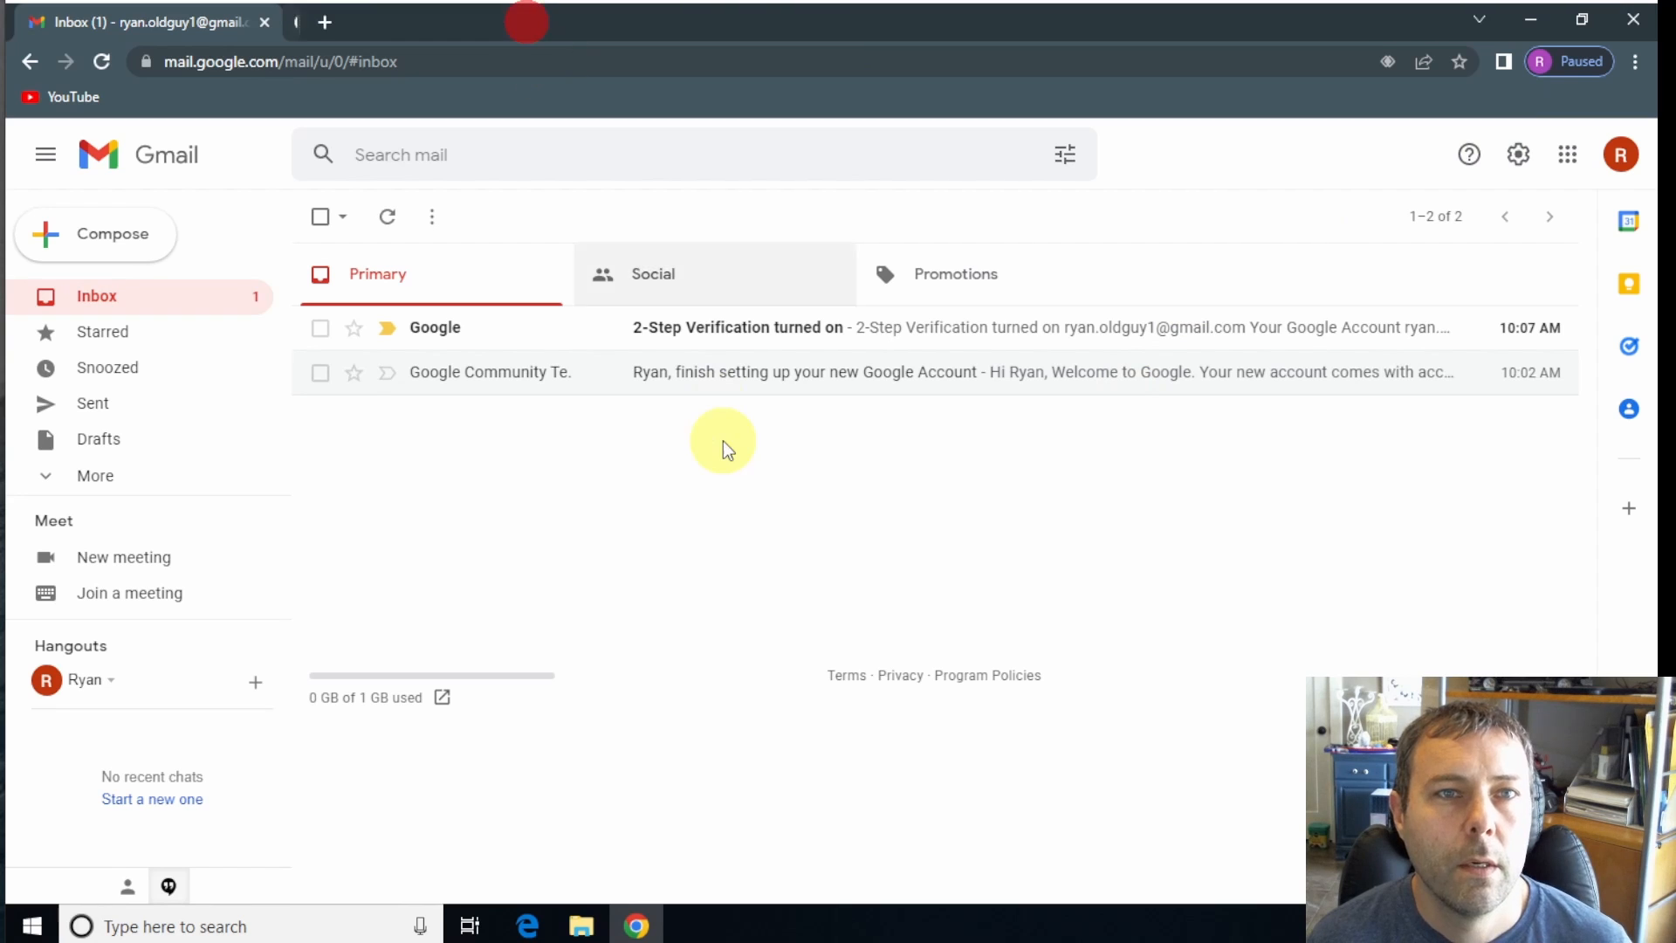
pyautogui.click(1635, 155)
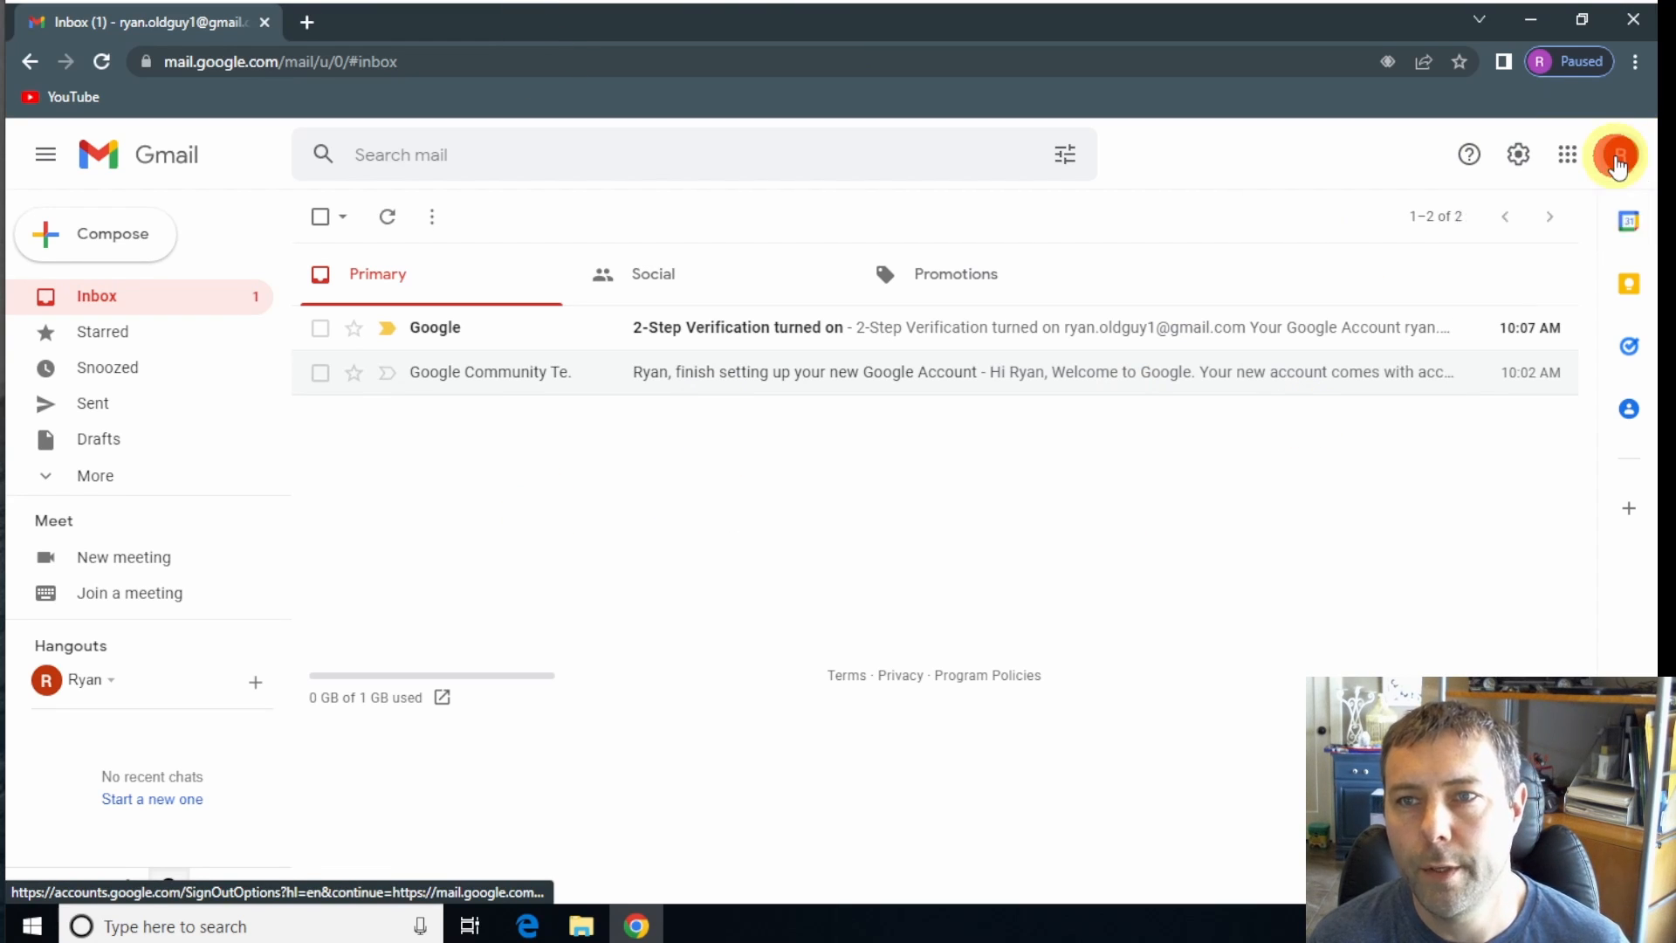
pyautogui.click(1638, 158)
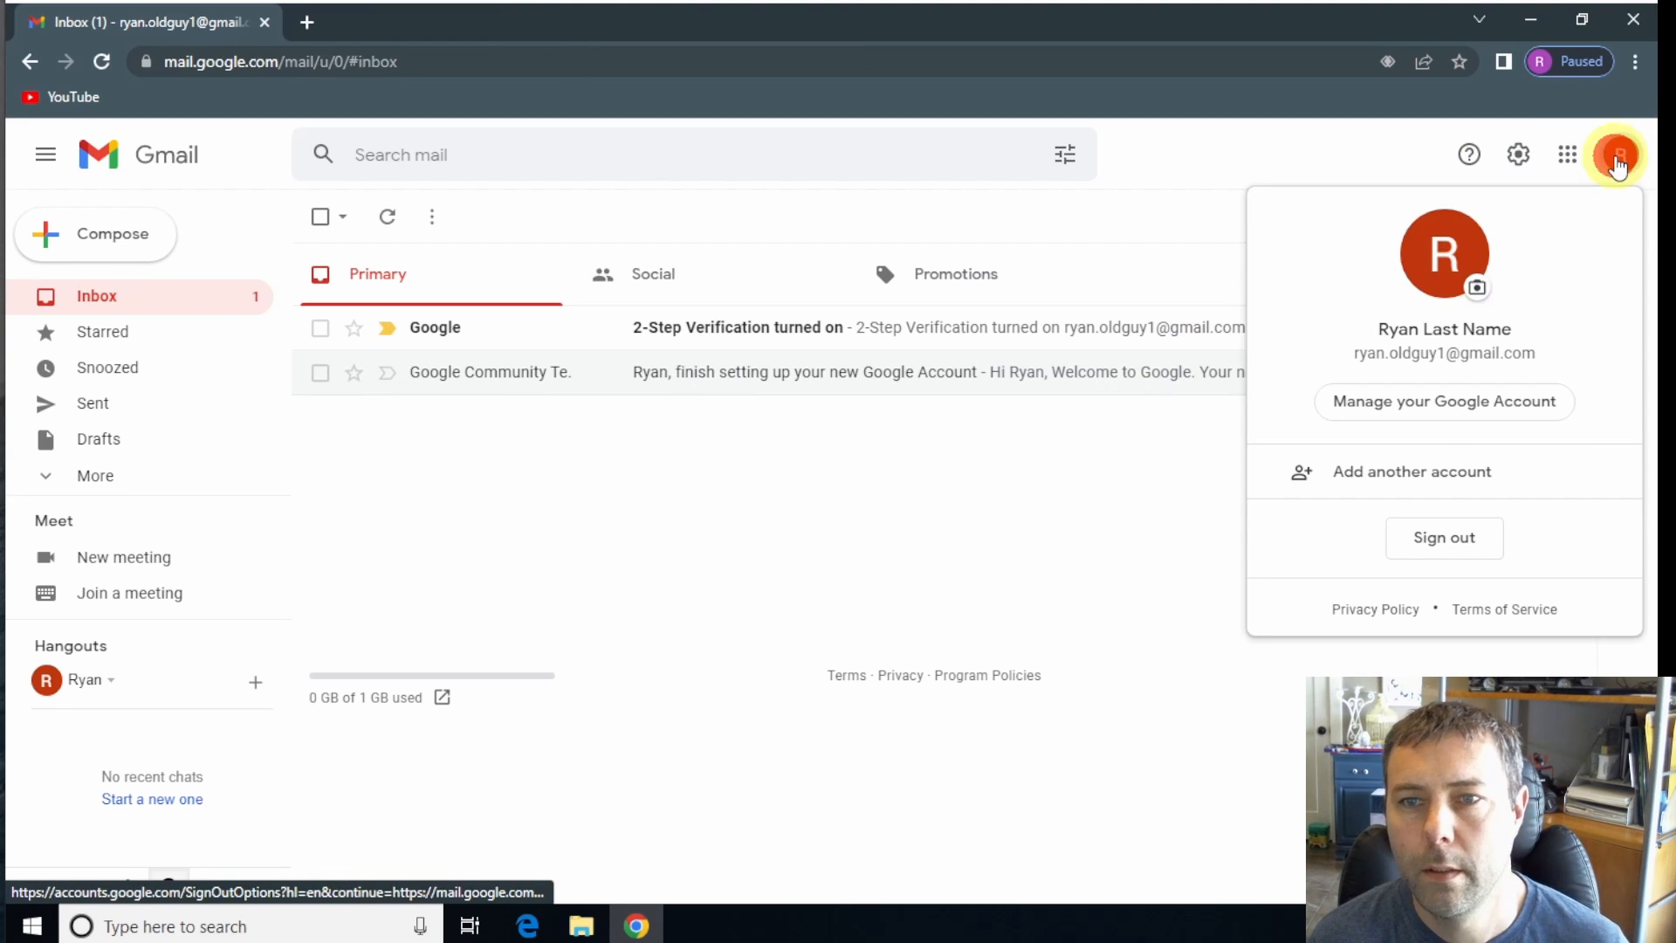
pyautogui.click(1391, 410)
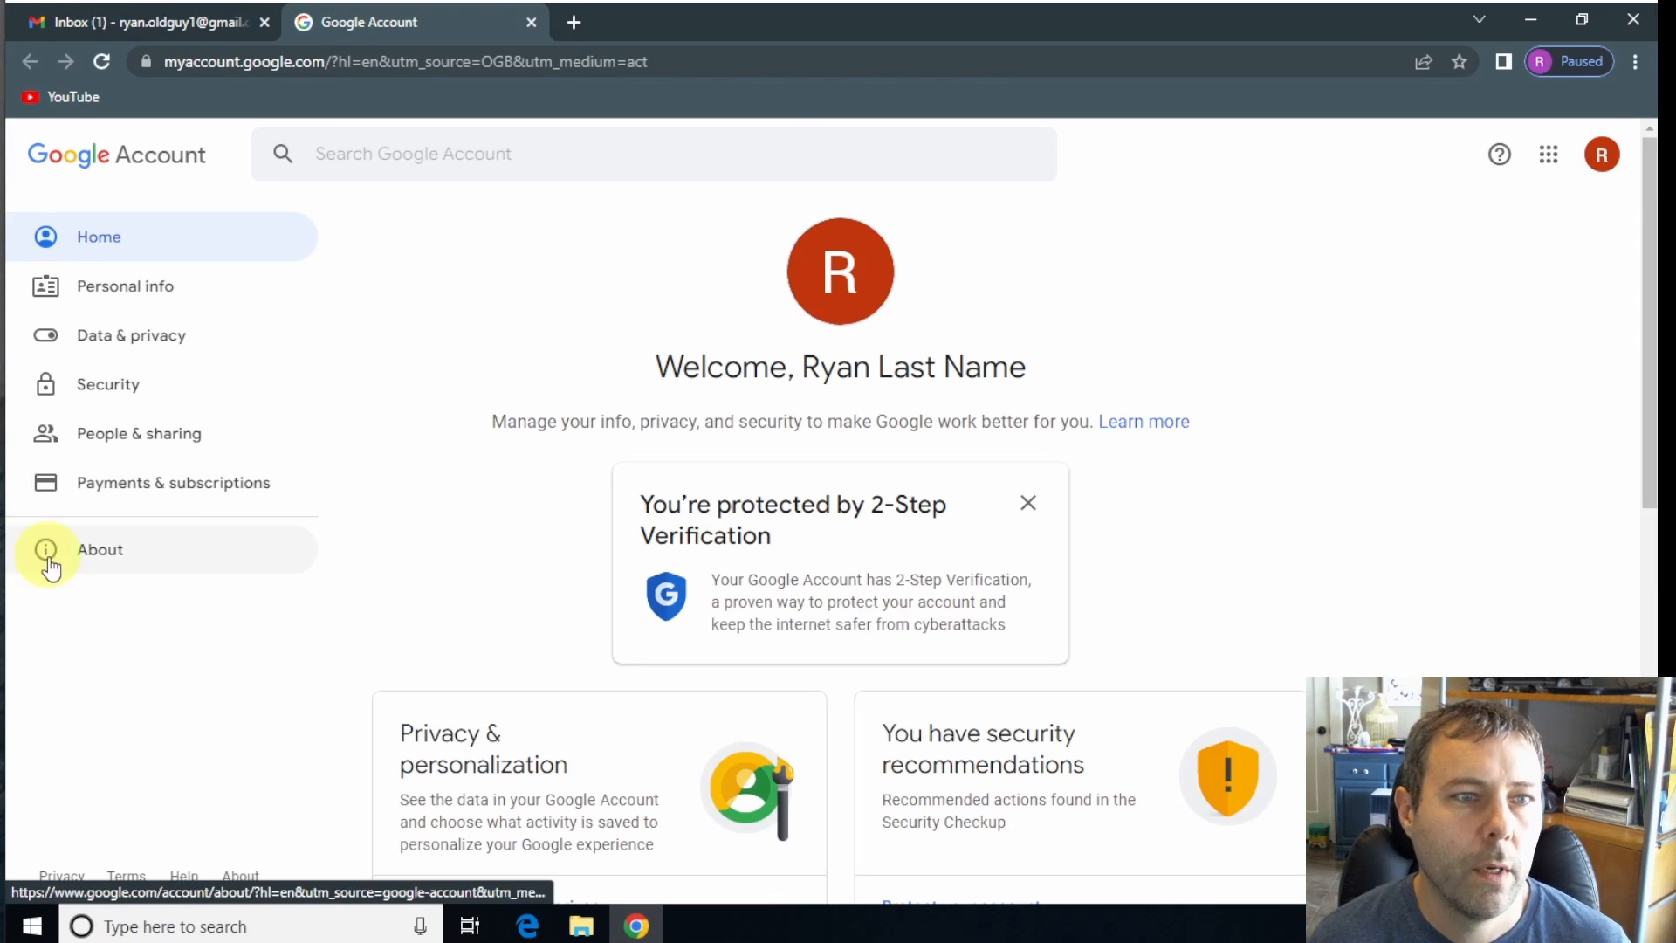
# Under Data & privacy's More options, choose Delete your Google Account.
pyautogui.click(150, 341)
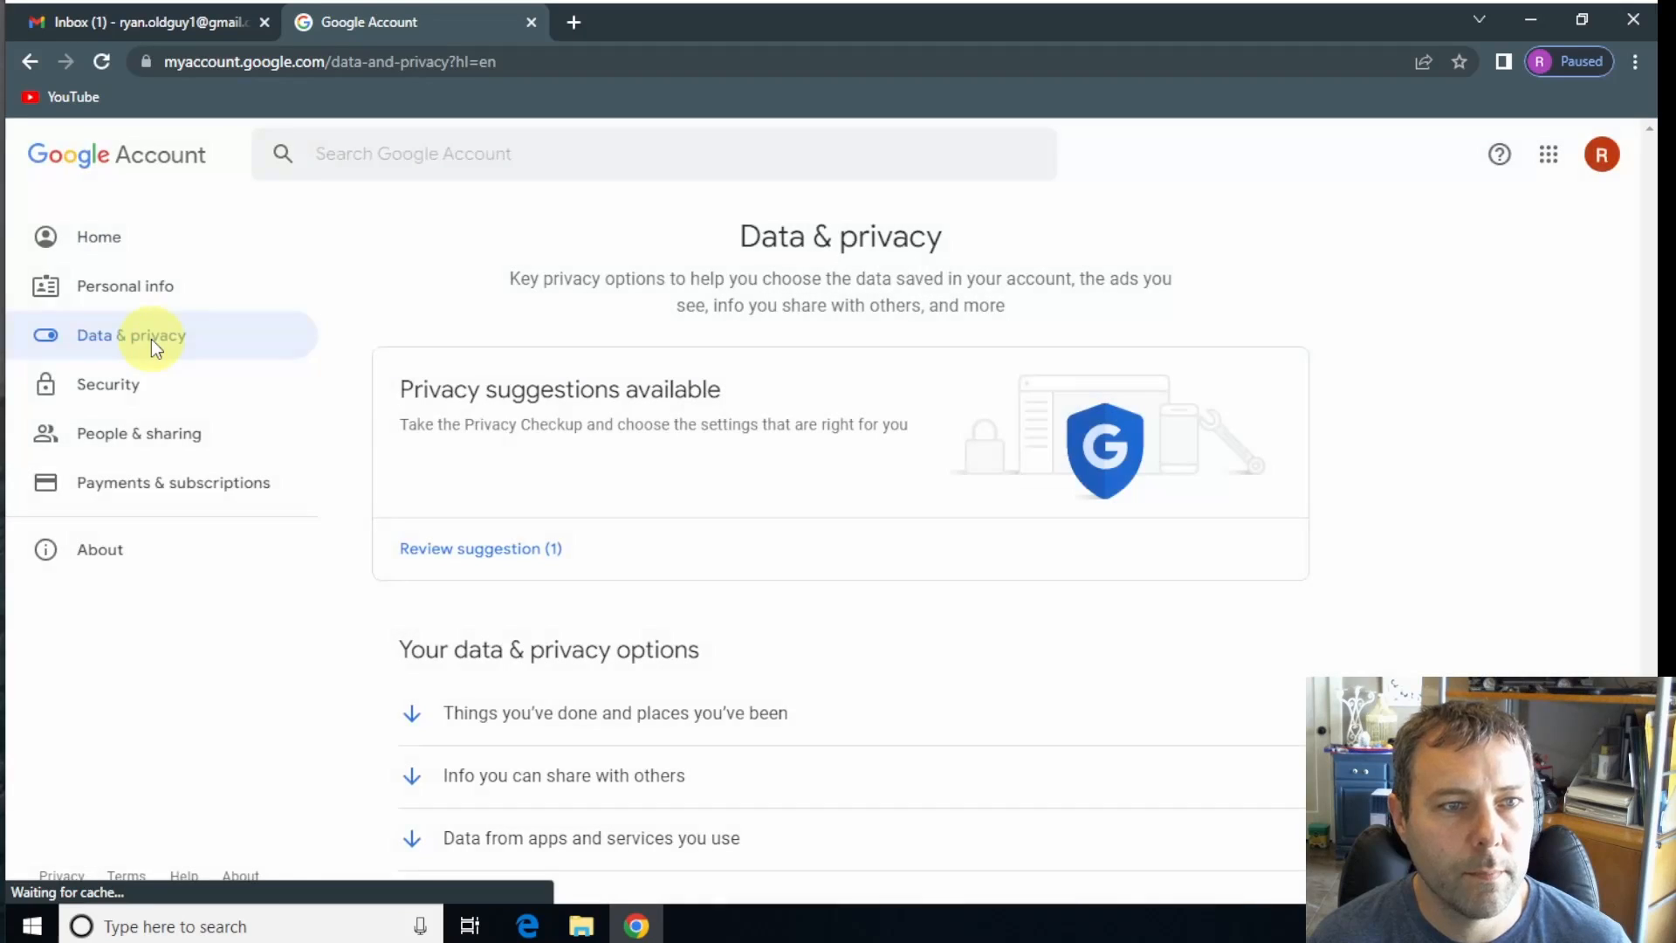
pyautogui.scroll(-1, 479, 461)
pyautogui.scroll(-2, 698, 584)
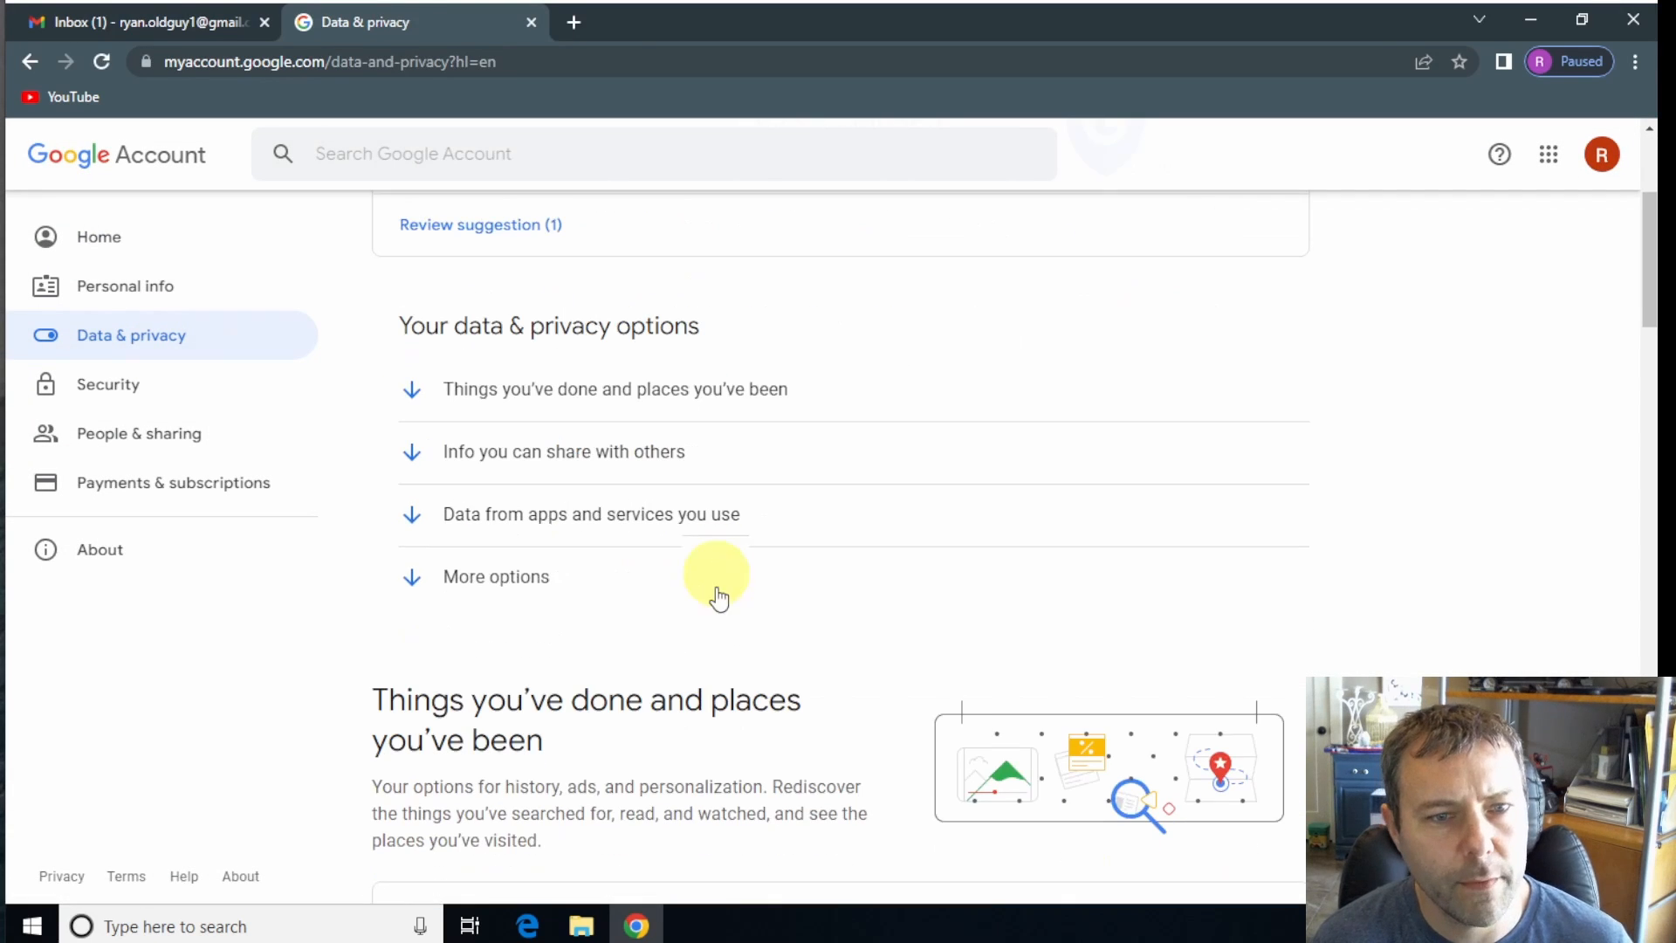
pyautogui.click(483, 578)
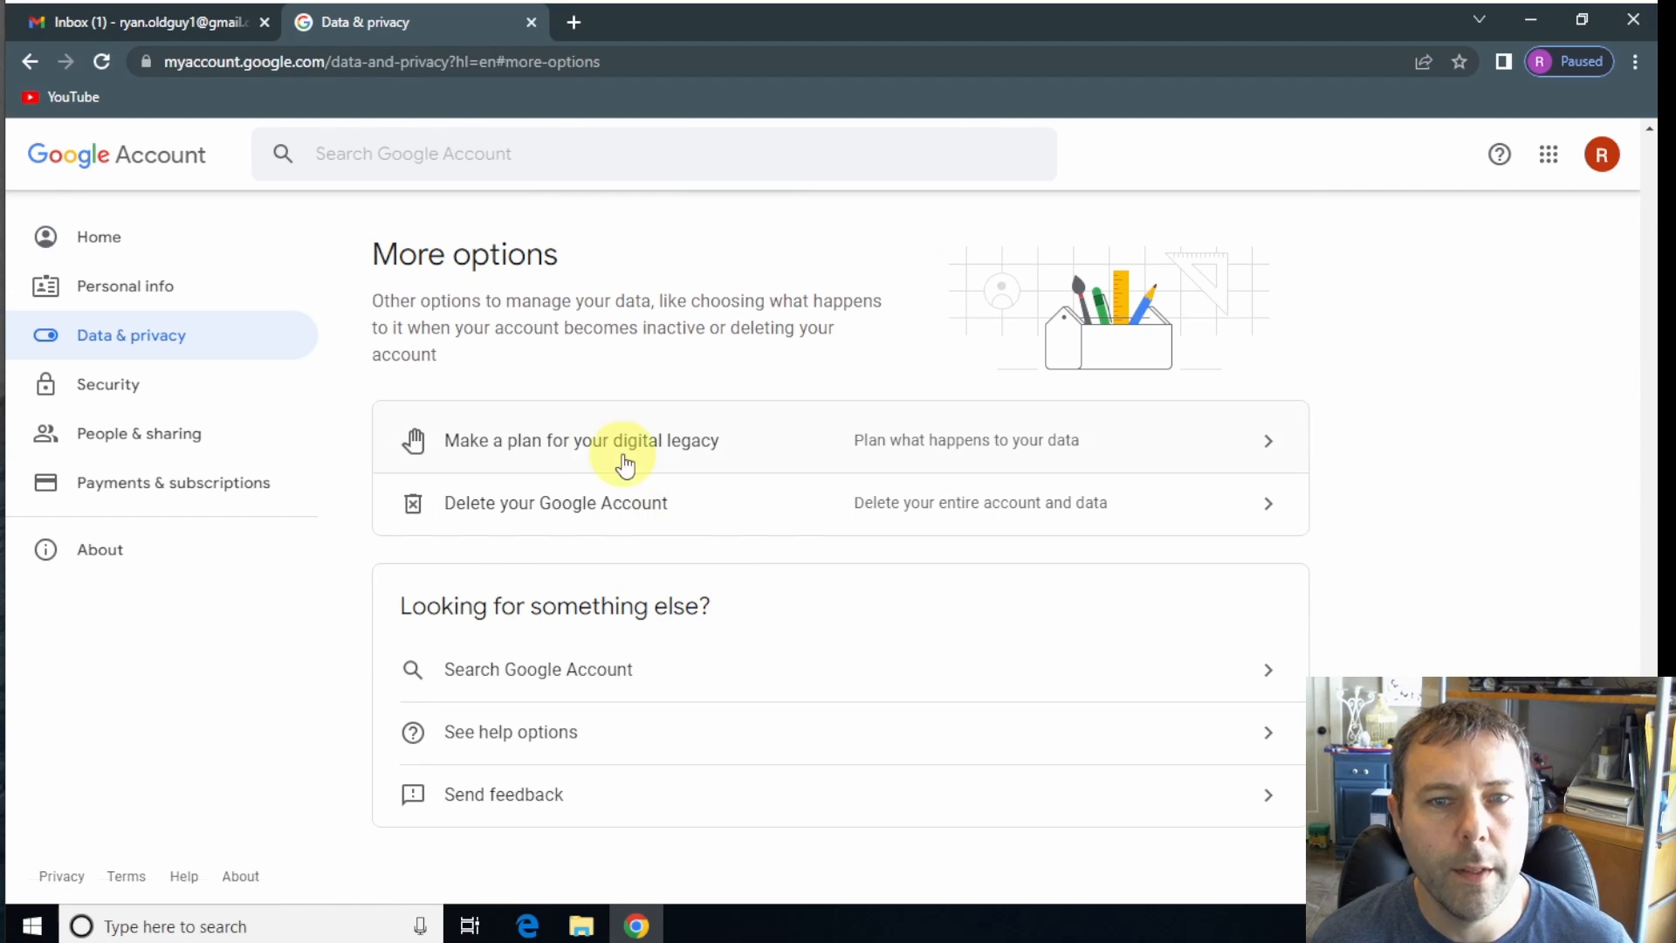
pyautogui.click(559, 511)
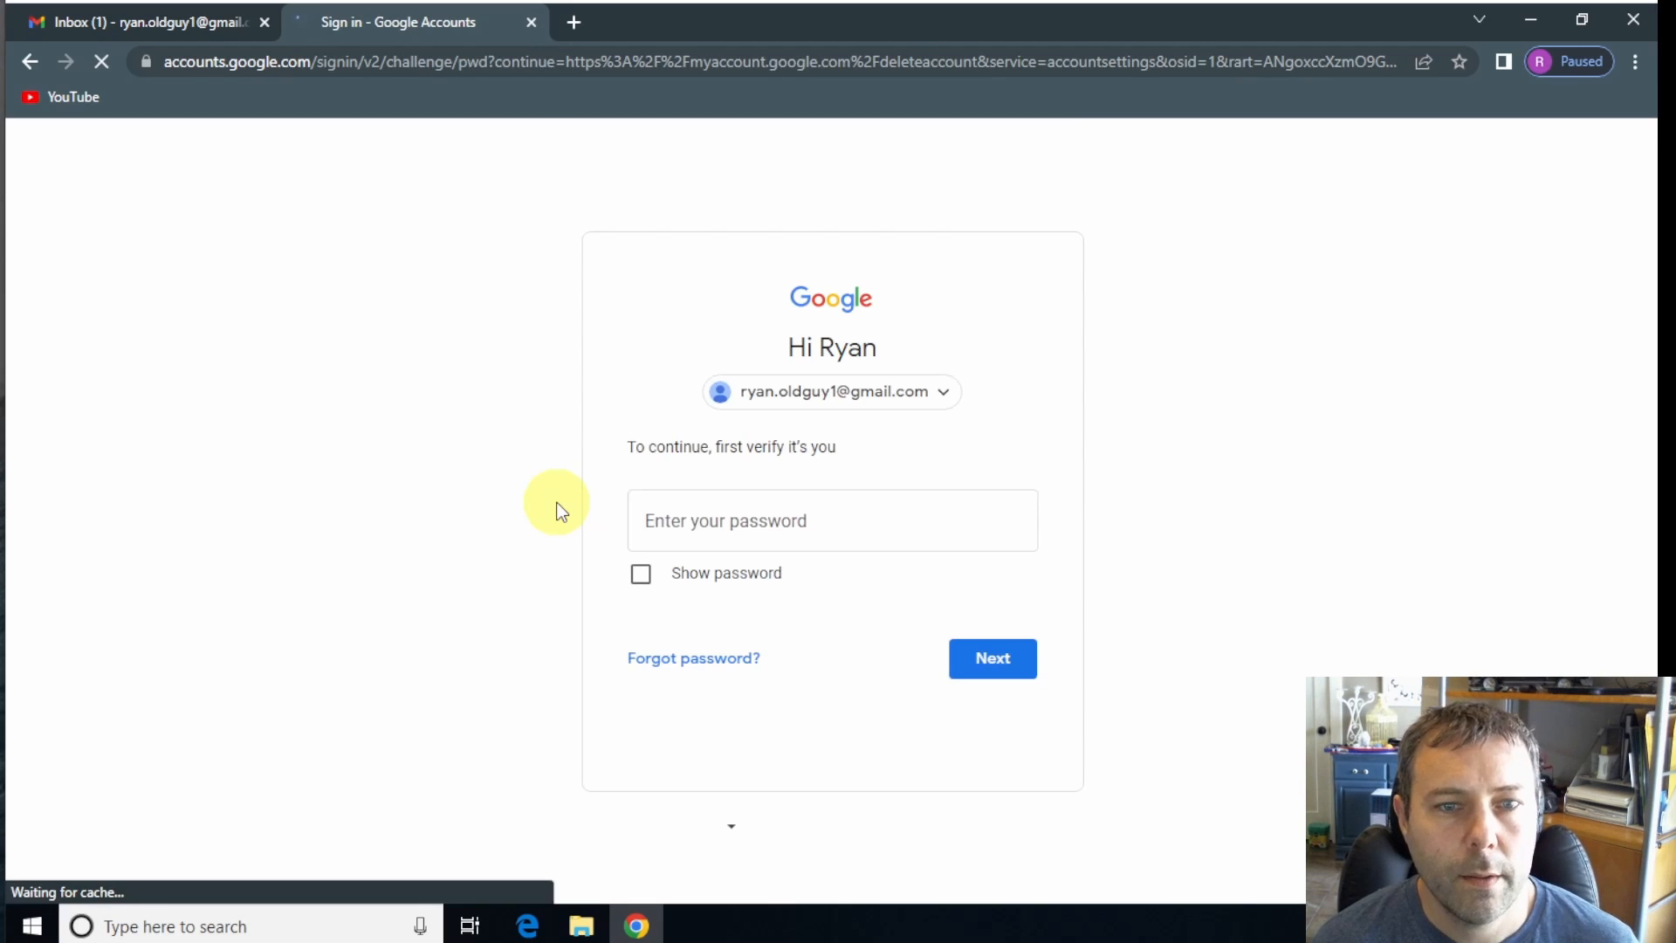
# Re-enter the account password to reach the Delete your Google Account warning page.
pyautogui.click(701, 525)
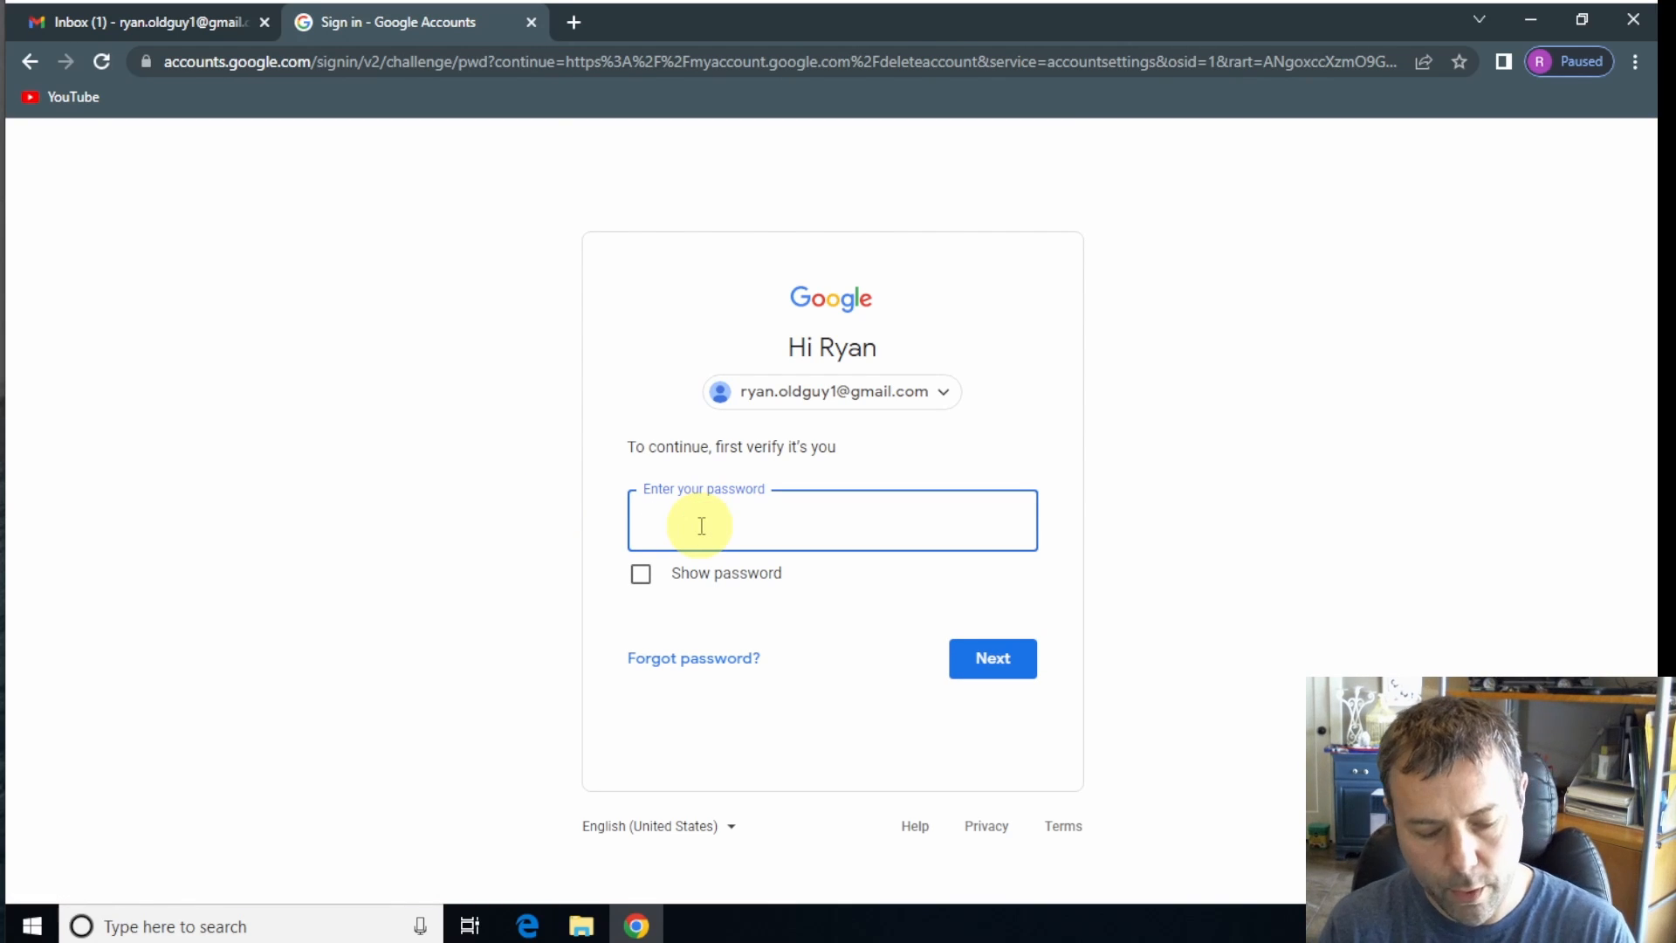
pyautogui.write('***********')
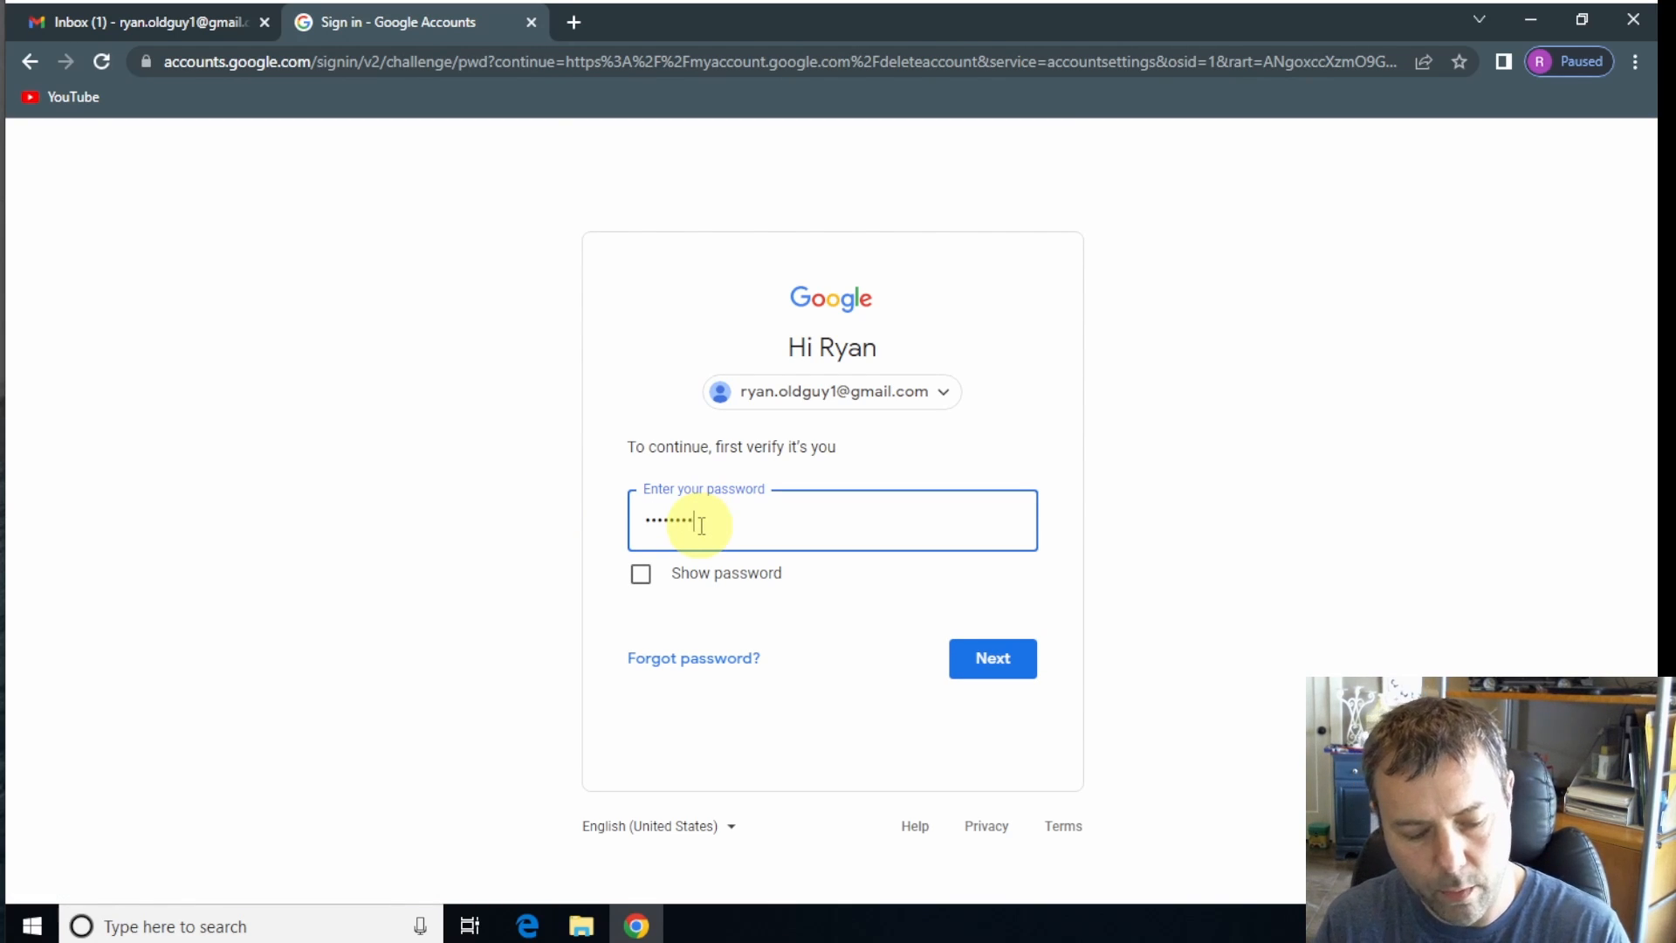
pyautogui.press('Return')
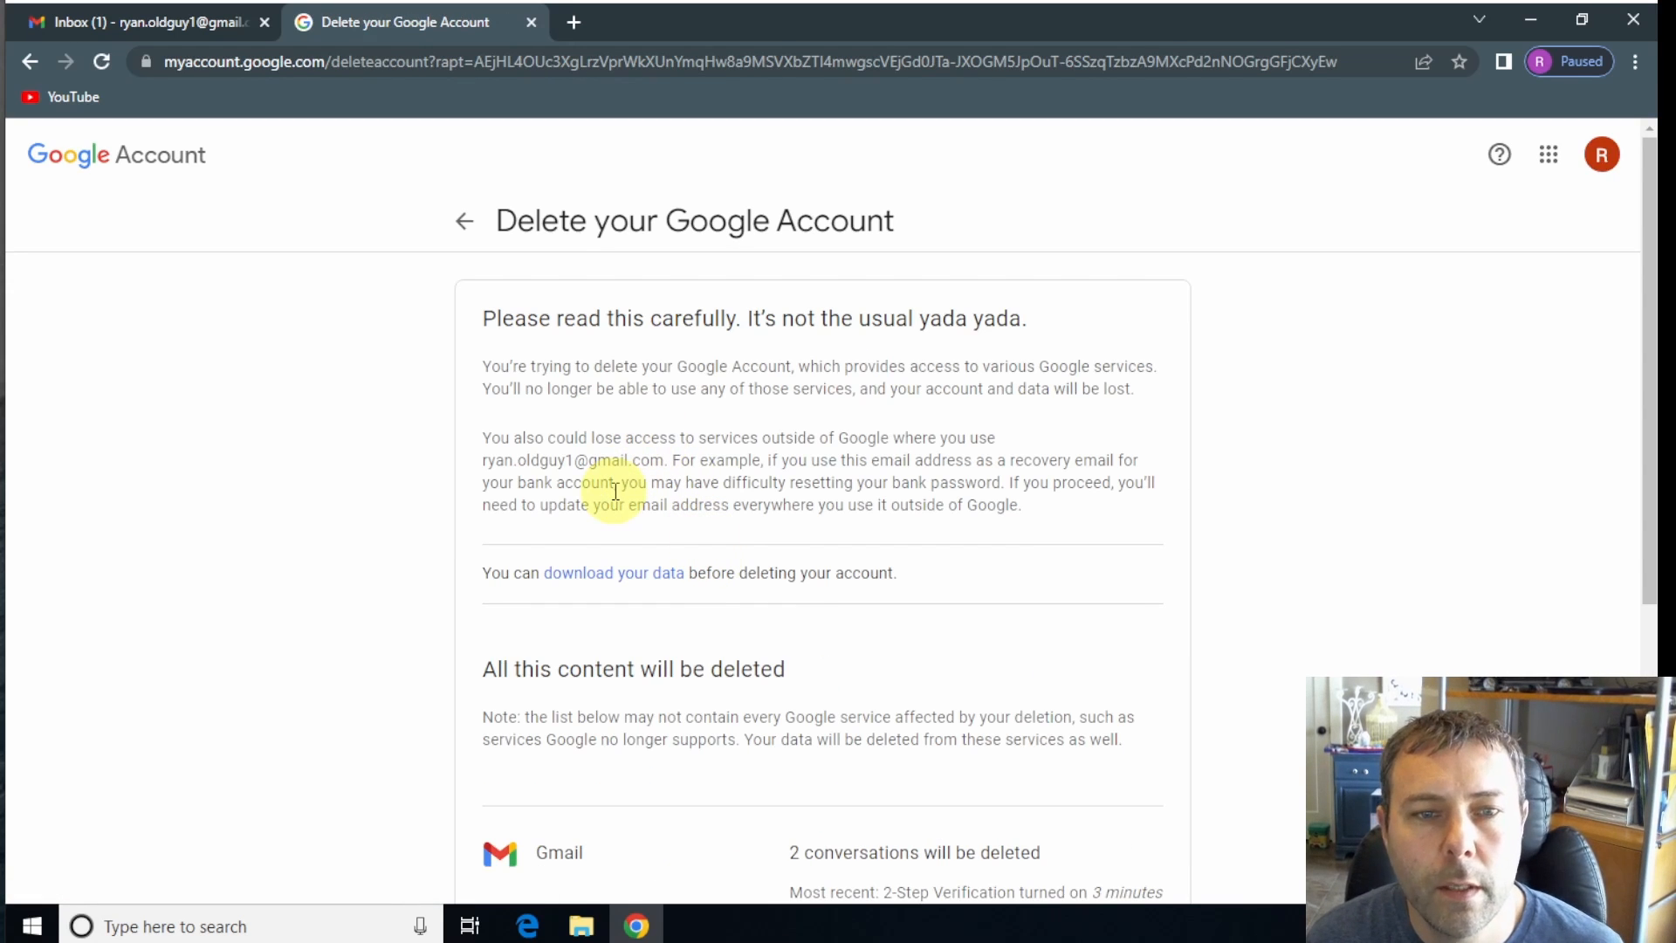
# Tick both deletion acknowledgements and permanently delete the Google Account.
pyautogui.scroll(-1, 615, 491)
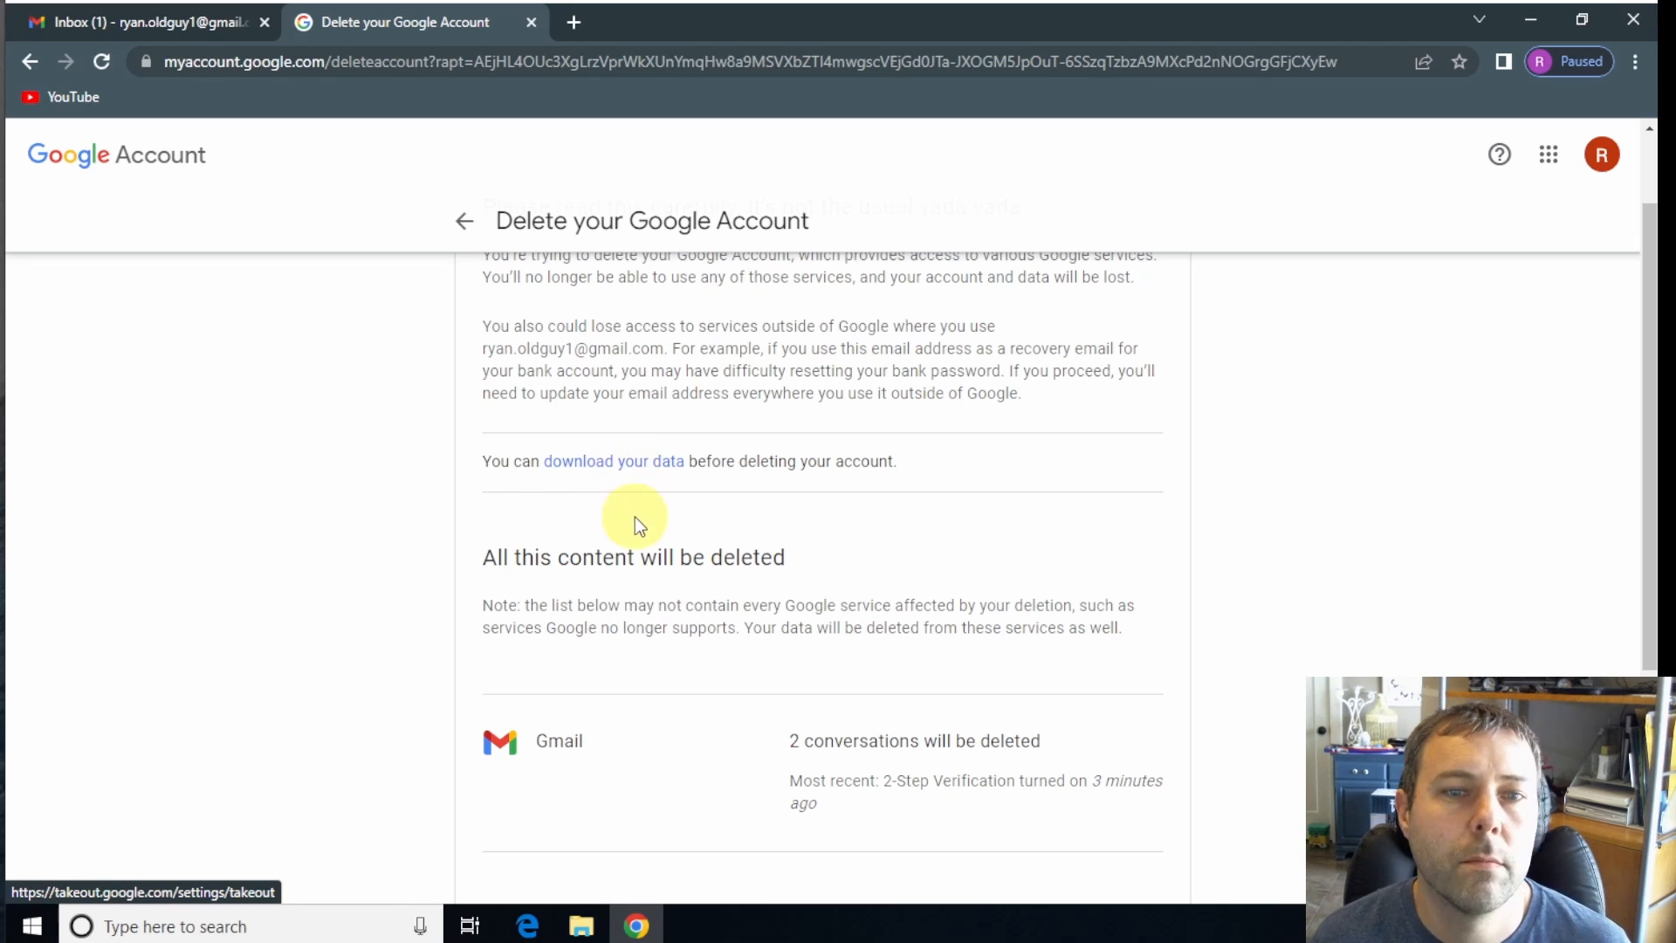
pyautogui.scroll(-1, 683, 606)
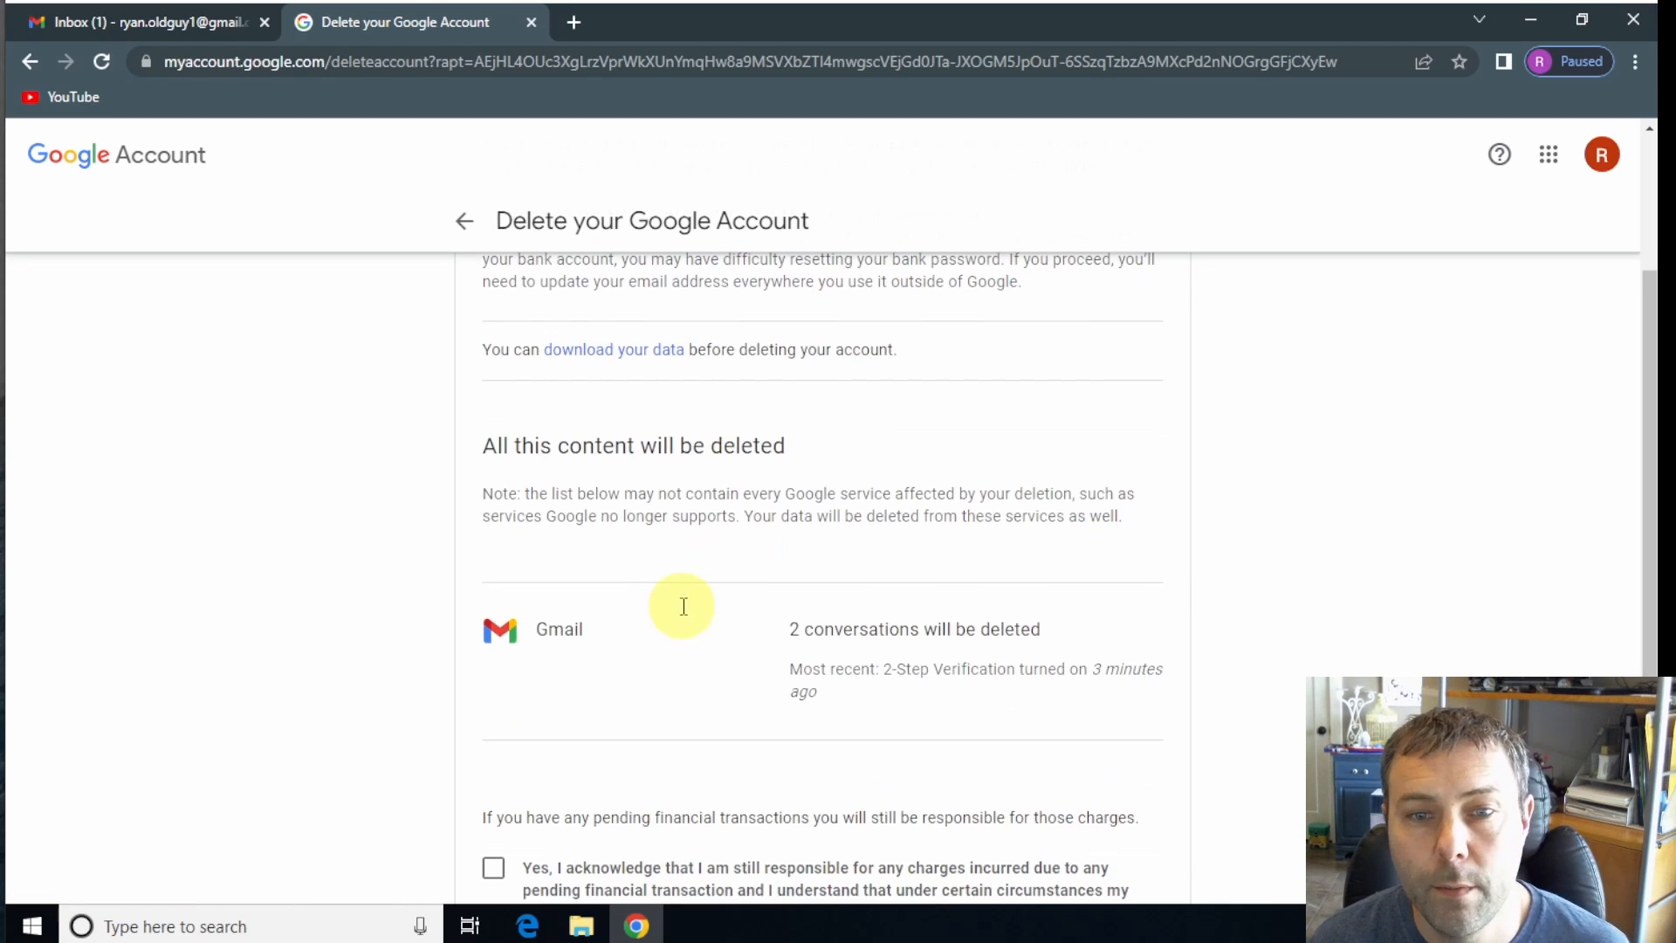
pyautogui.scroll(-2, 722, 531)
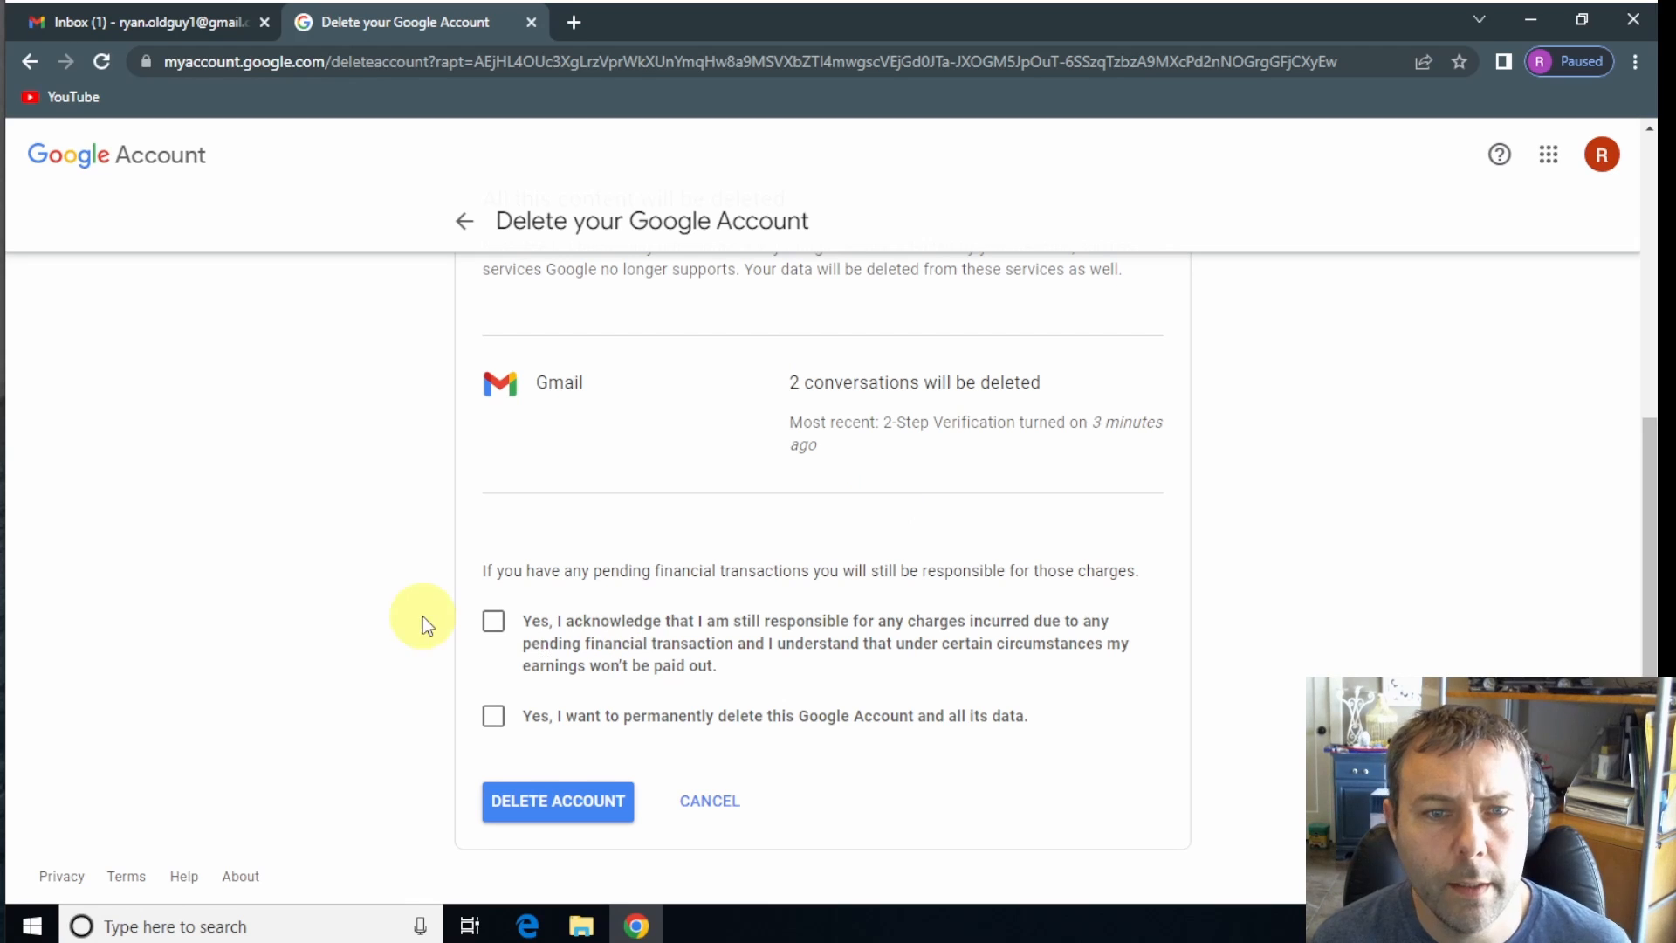
pyautogui.click(492, 621)
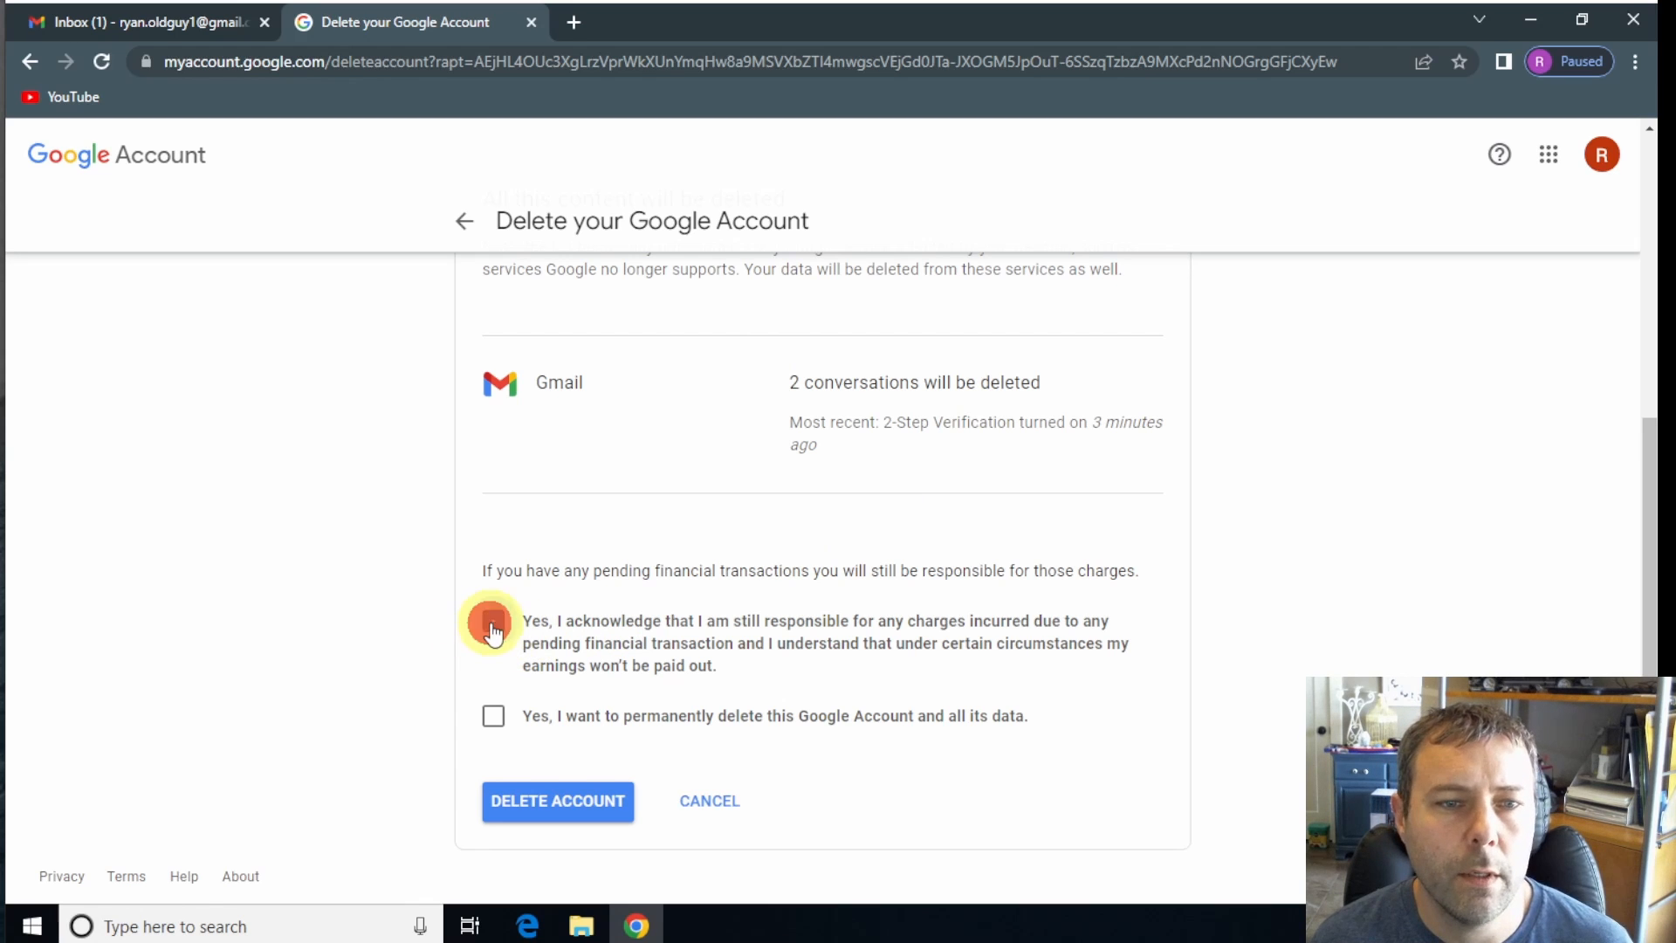
pyautogui.click(489, 723)
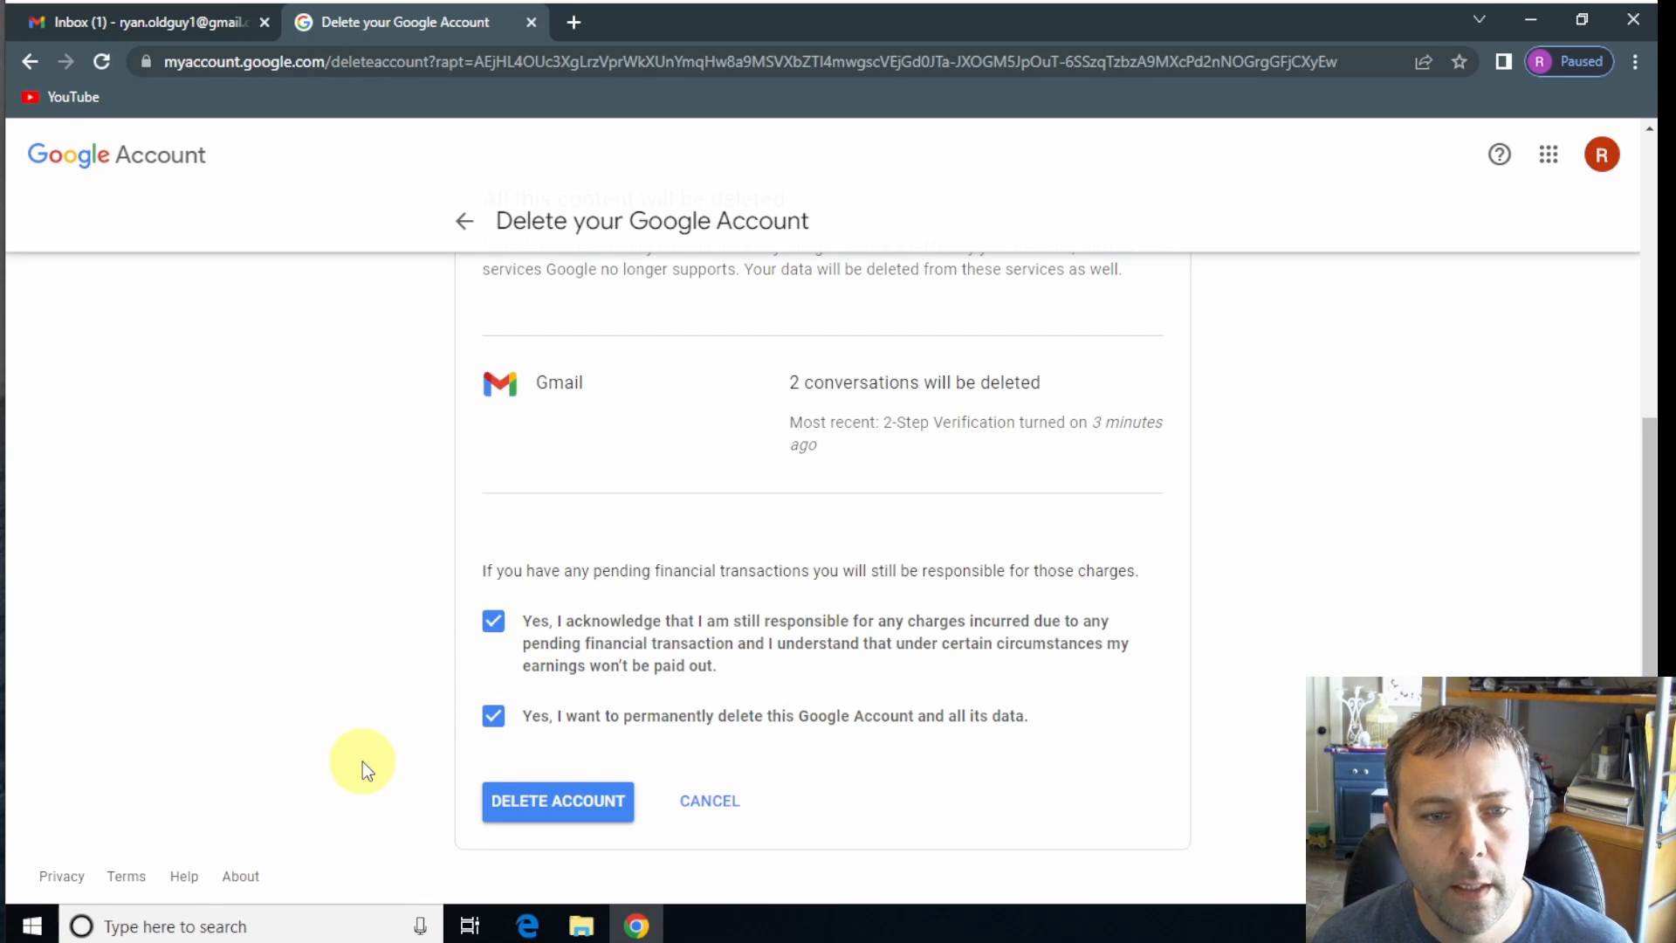
pyautogui.click(540, 805)
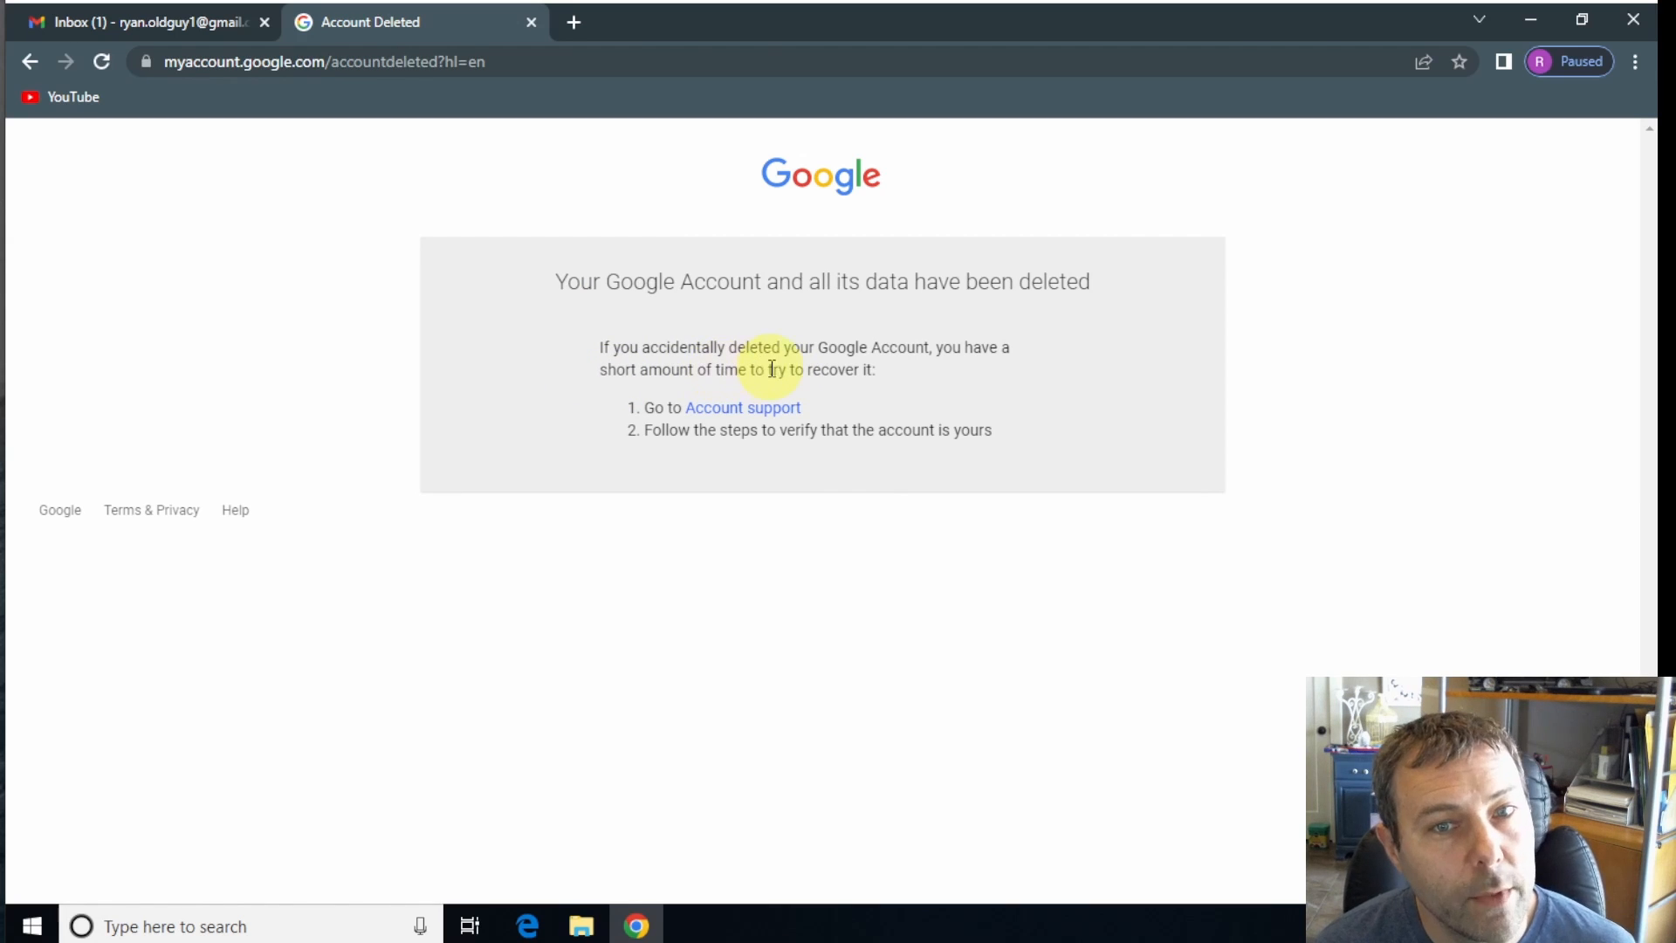
# Highlight part of the Account support recovery note on the deletion confirmation, then clear the highlight.
pyautogui.moveTo(767, 367); pyautogui.dragTo(794, 369)
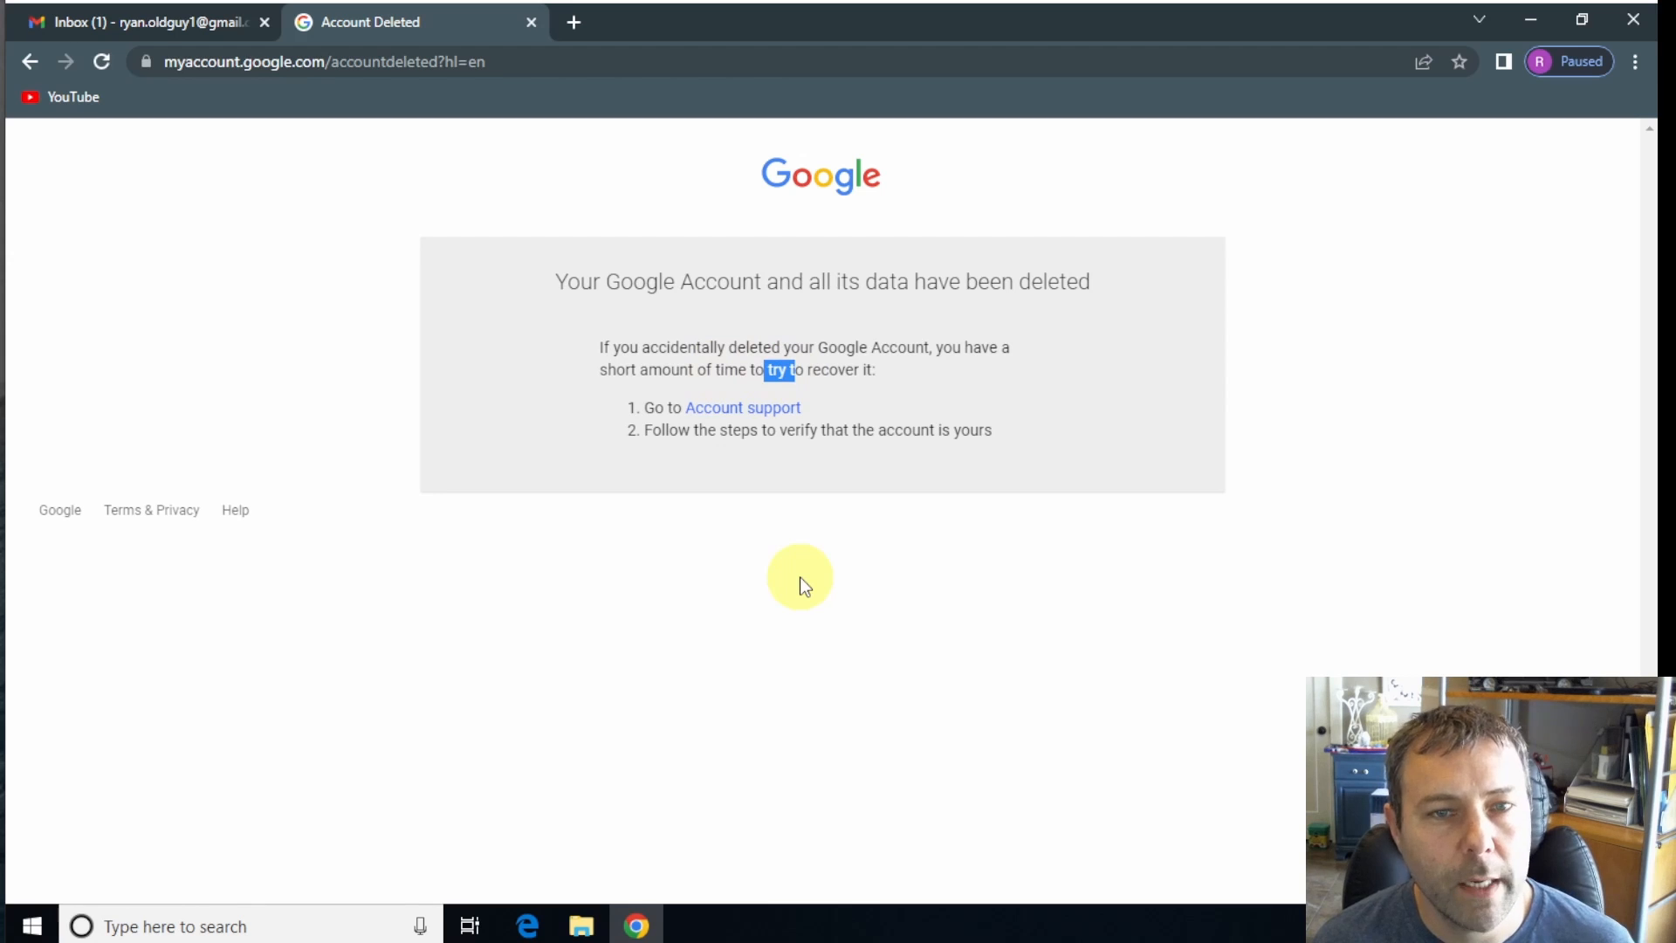
pyautogui.click(332, 456)
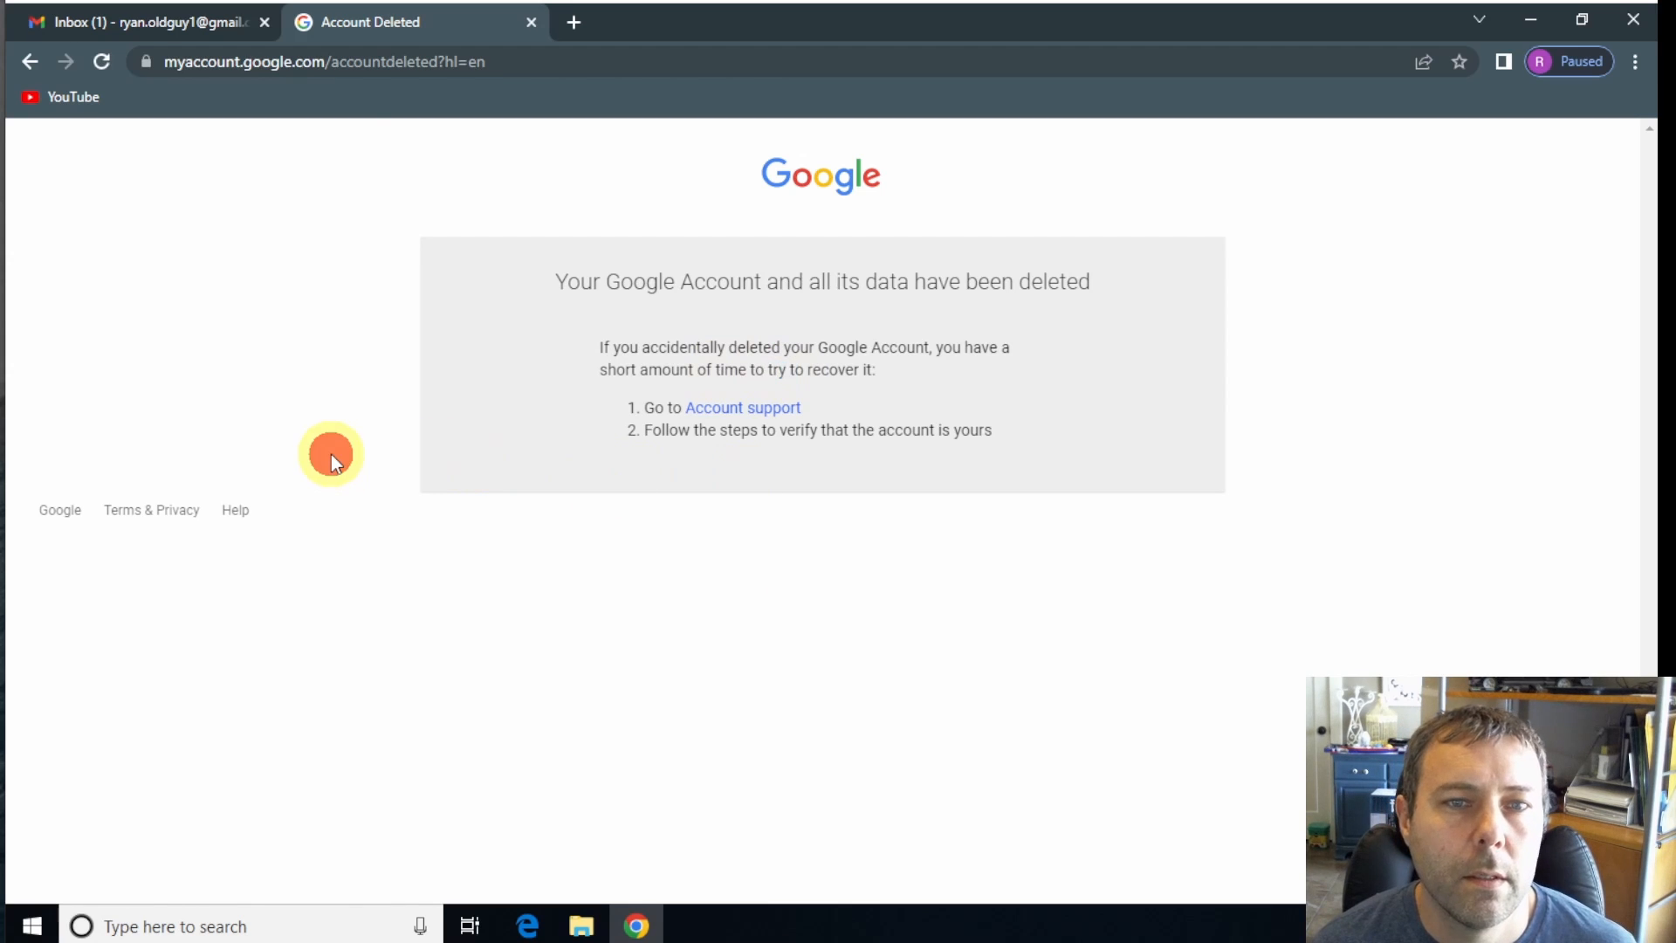